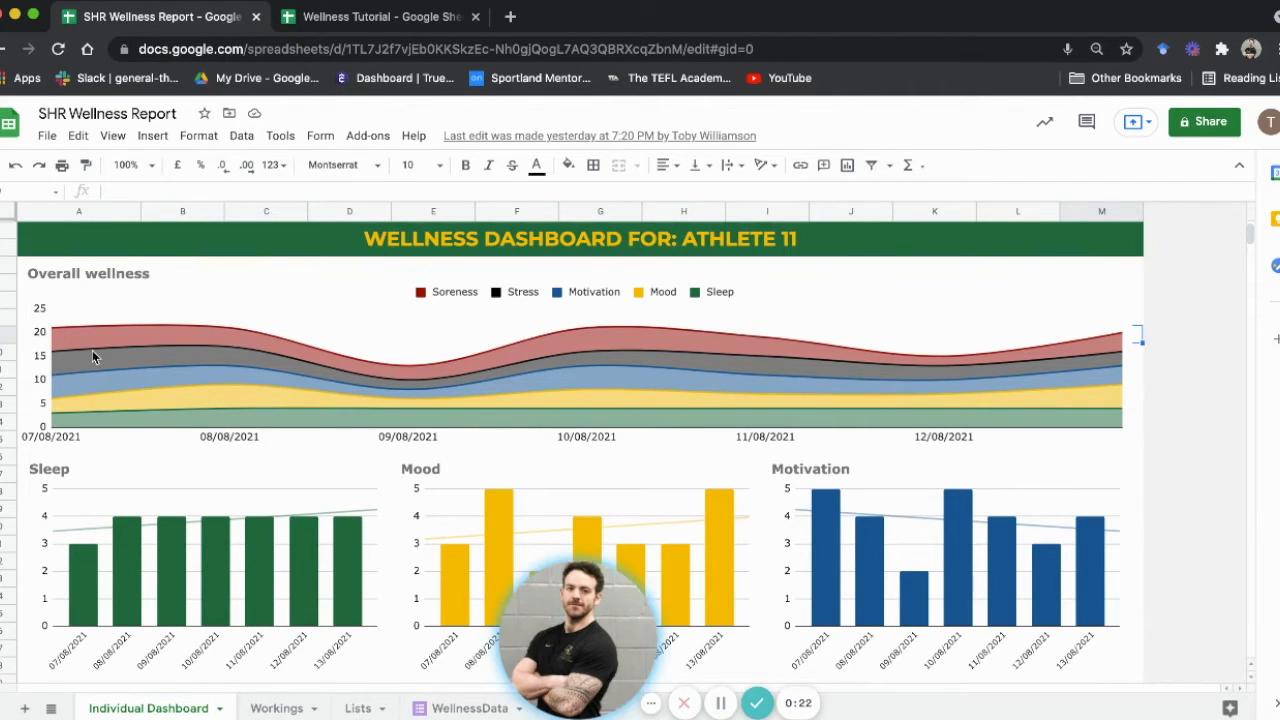
- Look over the finished wellness dashboard, and open the Workings sheet of the Wellness Tutorial spreadsheet
scroll(92, 357, "down", 2)
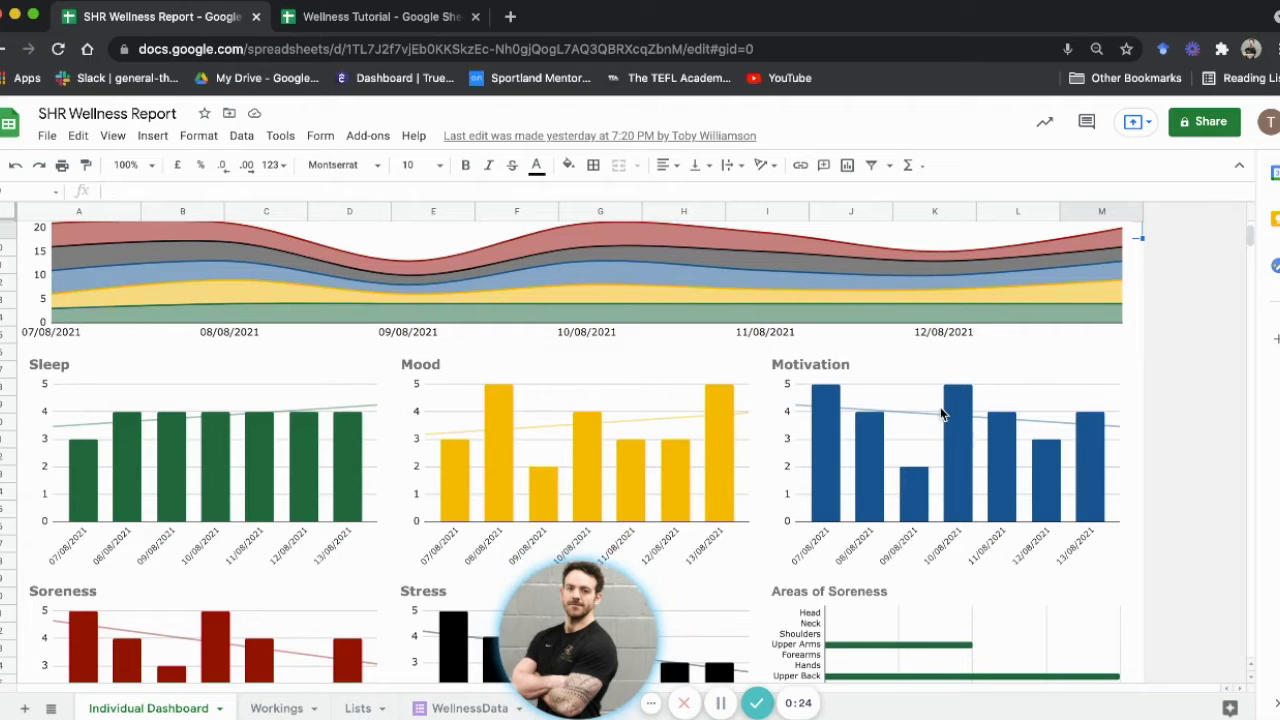
scroll(943, 413, "down", 3)
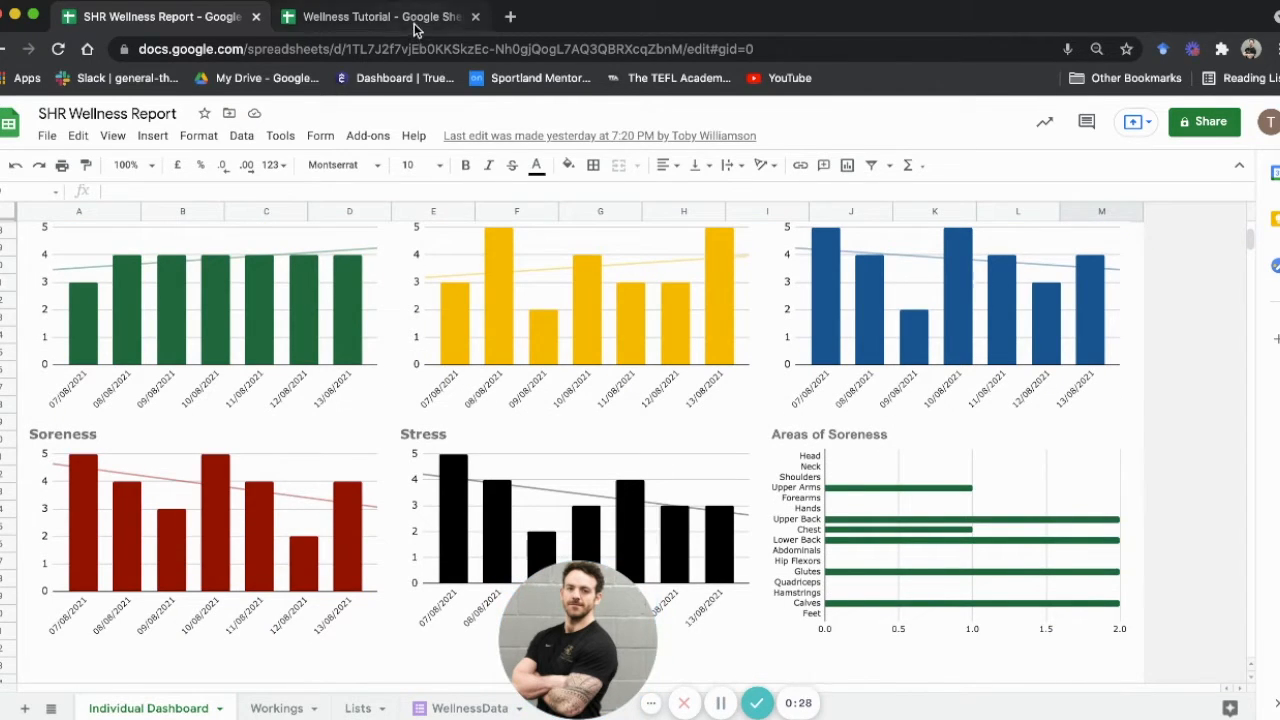
left_click(380, 17)
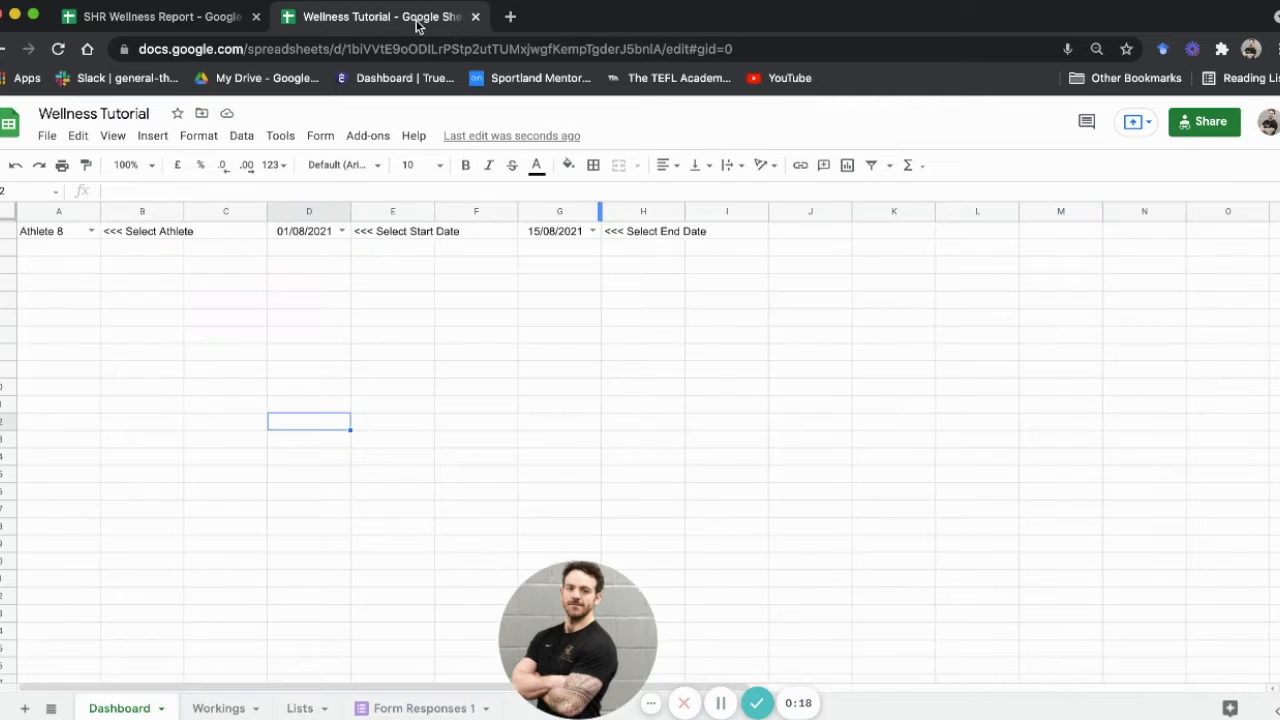
left_click(220, 708)
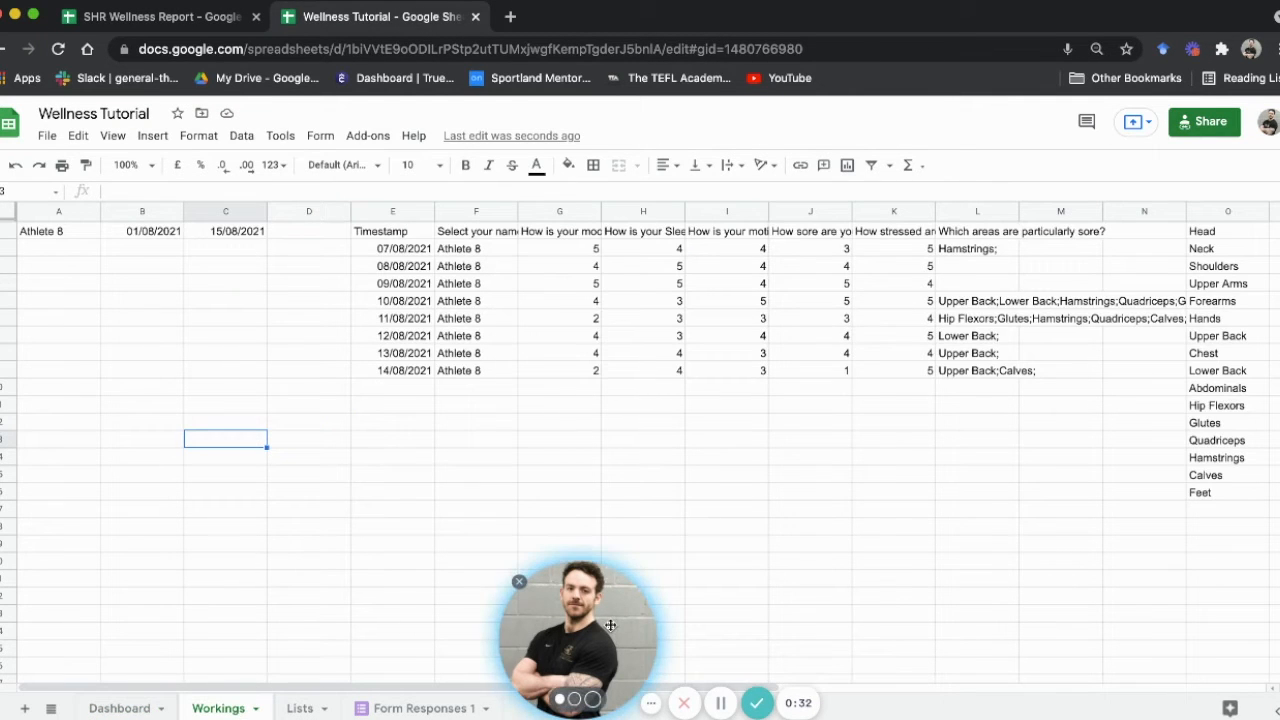
left_click_drag(610, 625, 23, 581)
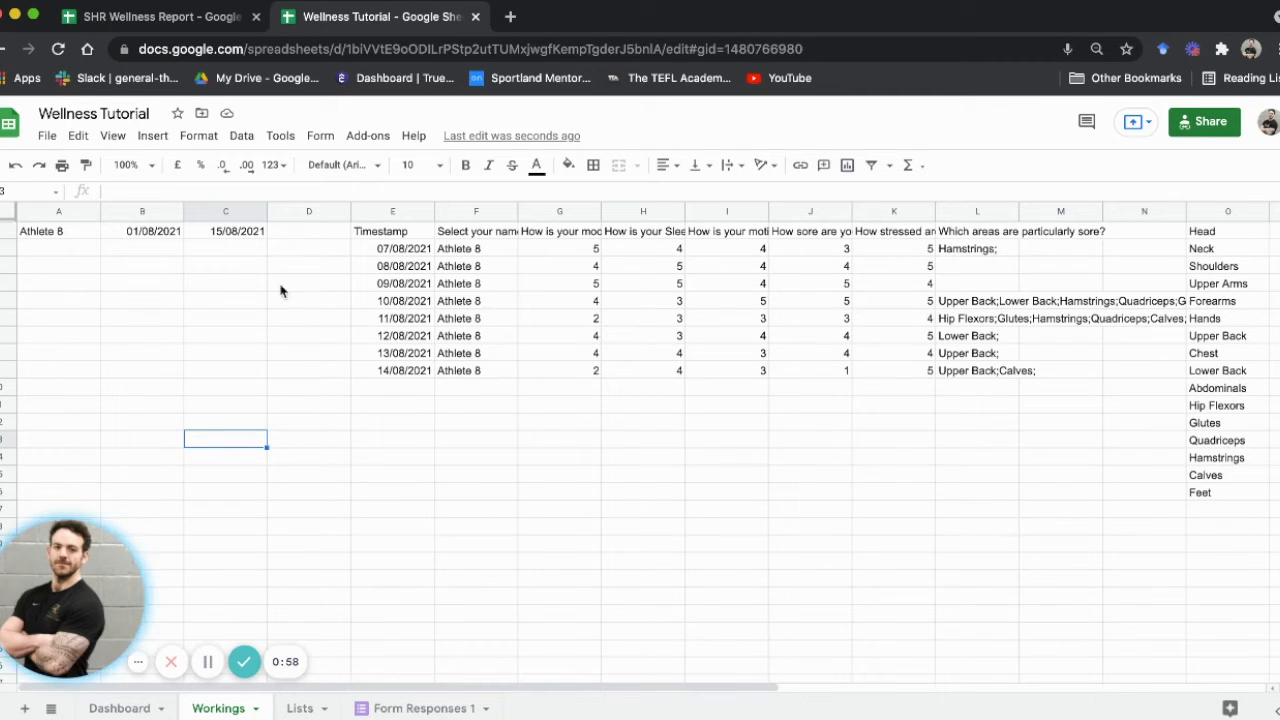
- Insert a chart based on columns E to K of the Workings sheet
left_click_drag(385, 253, 865, 361)
left_click(314, 404)
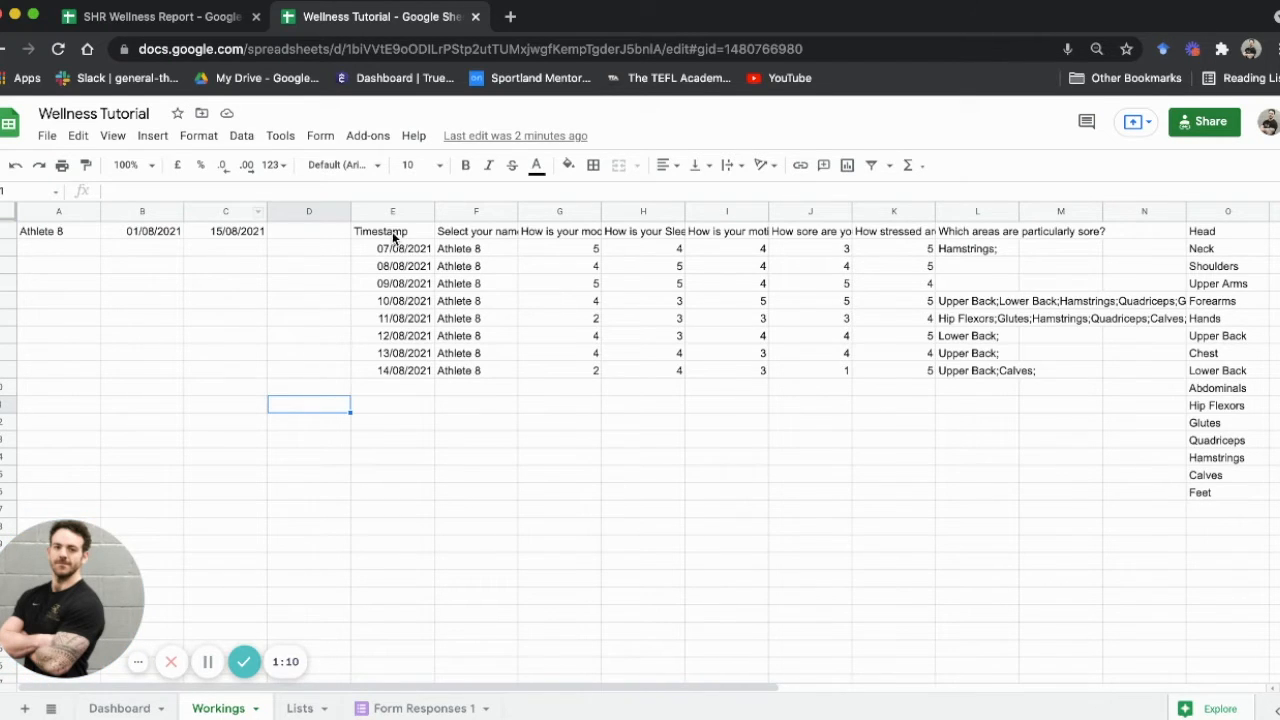
left_click_drag(383, 215, 869, 201)
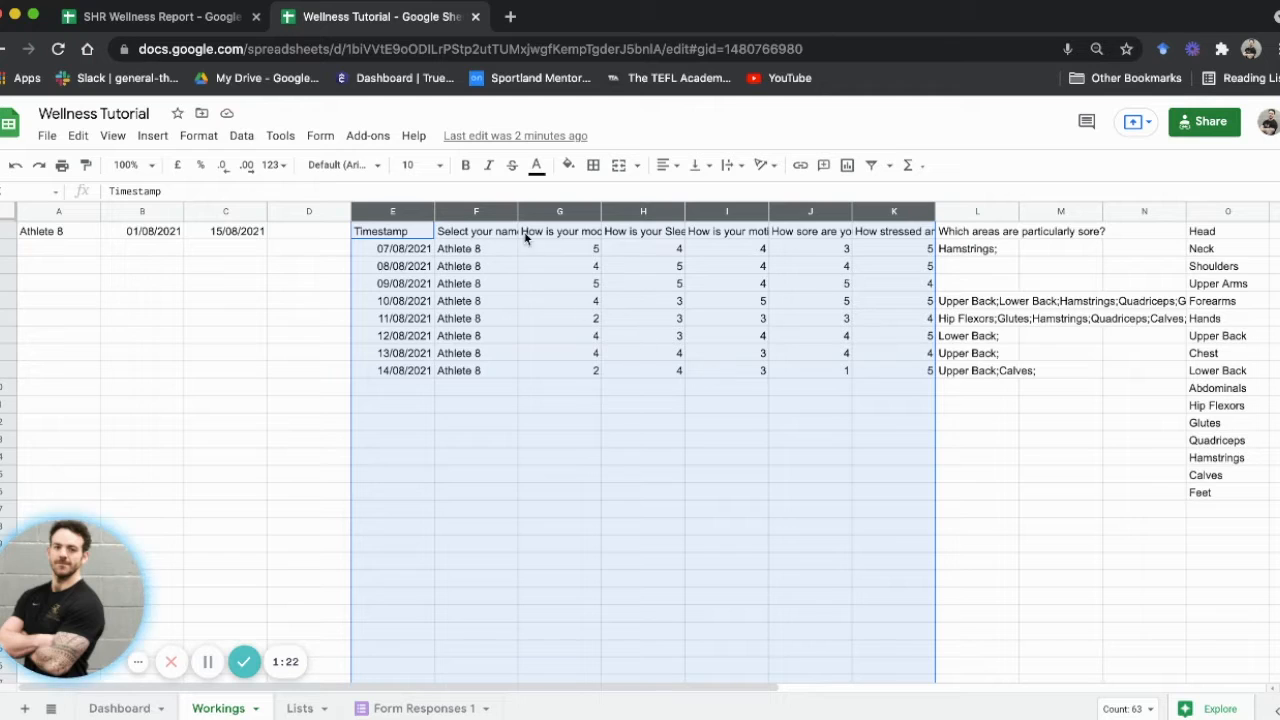
left_click(153, 137)
left_click(198, 136)
mouse_move(152, 142)
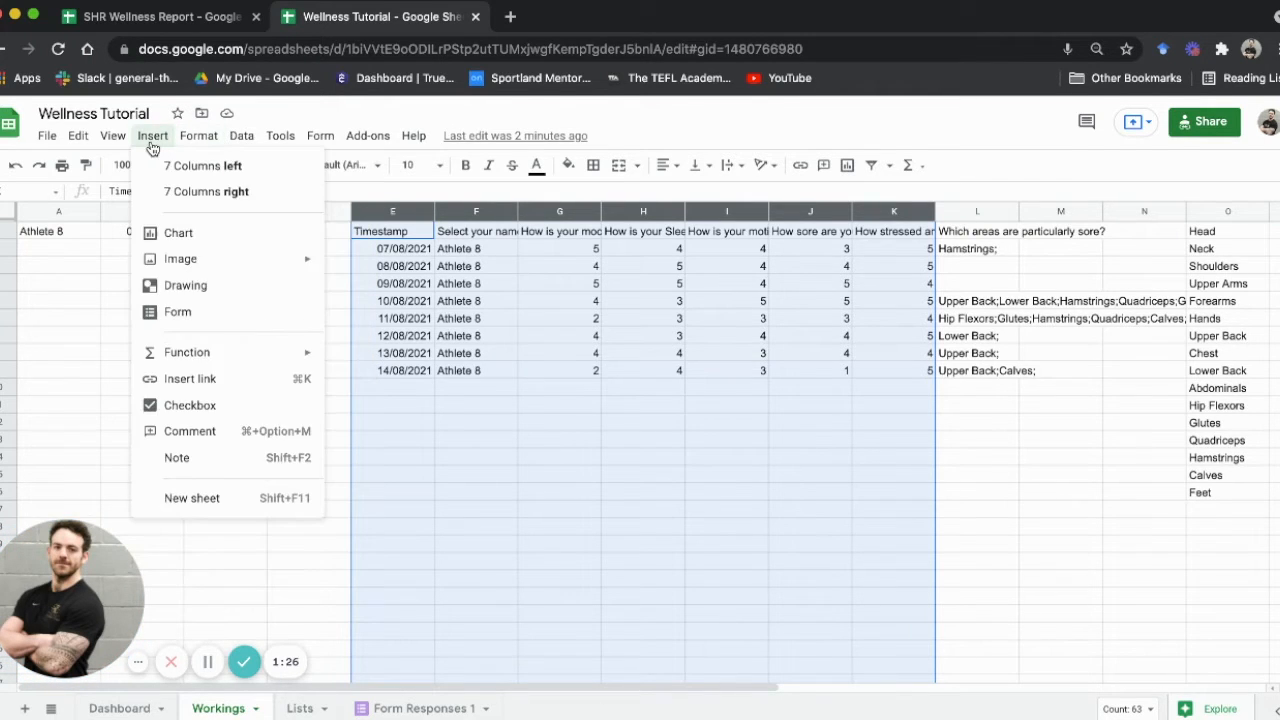
left_click(174, 242)
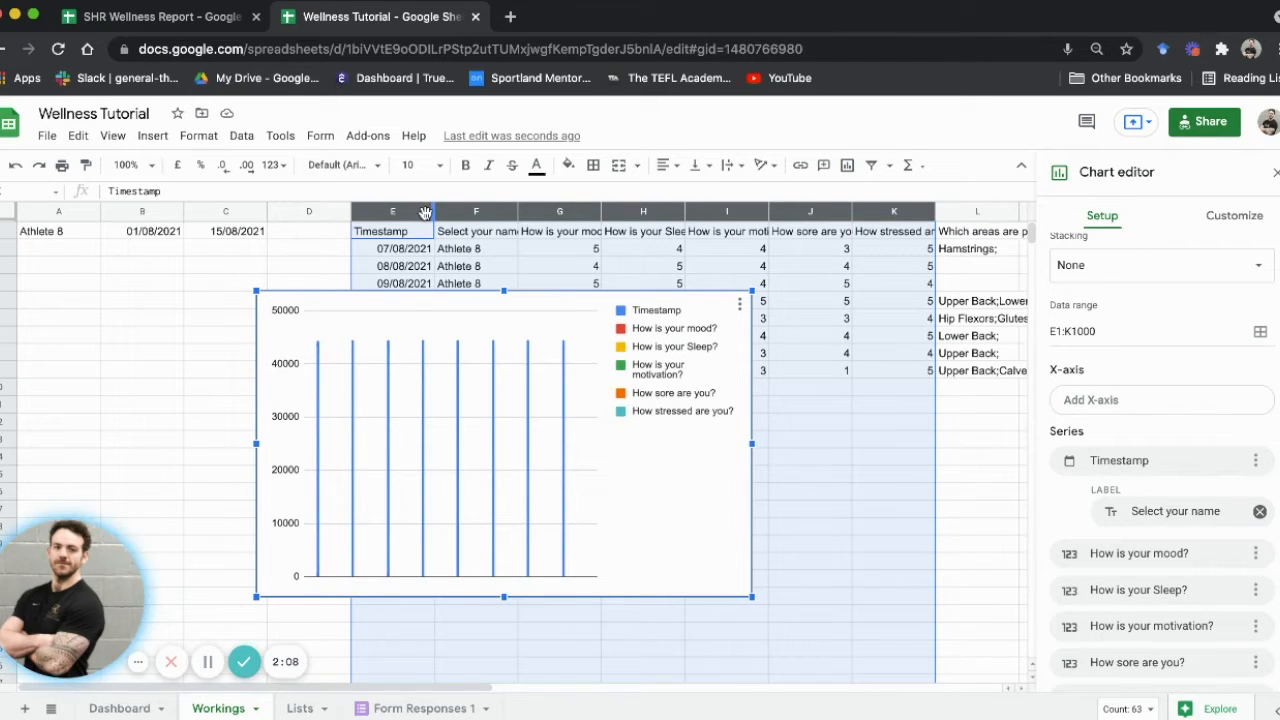
- Set Timestamp as the chart's X-axis and remove the Timestamp series along with its "Select your name" label
left_click(1101, 402)
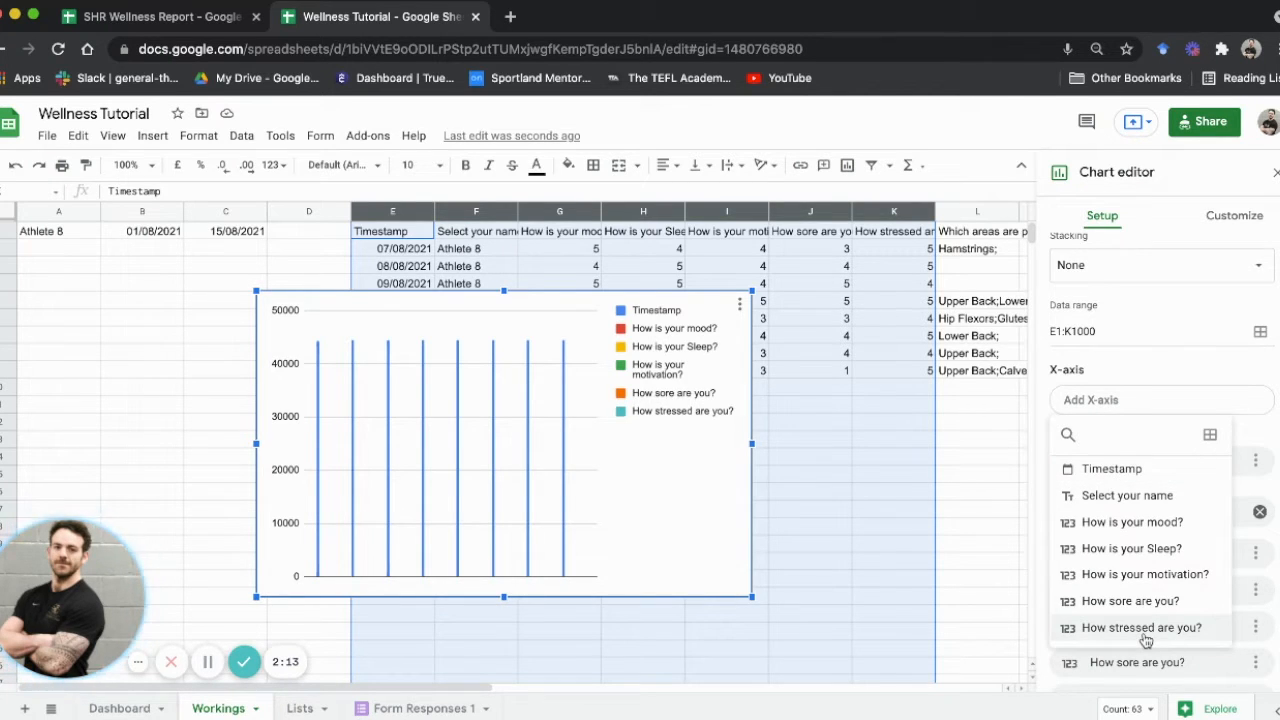
left_click(1133, 472)
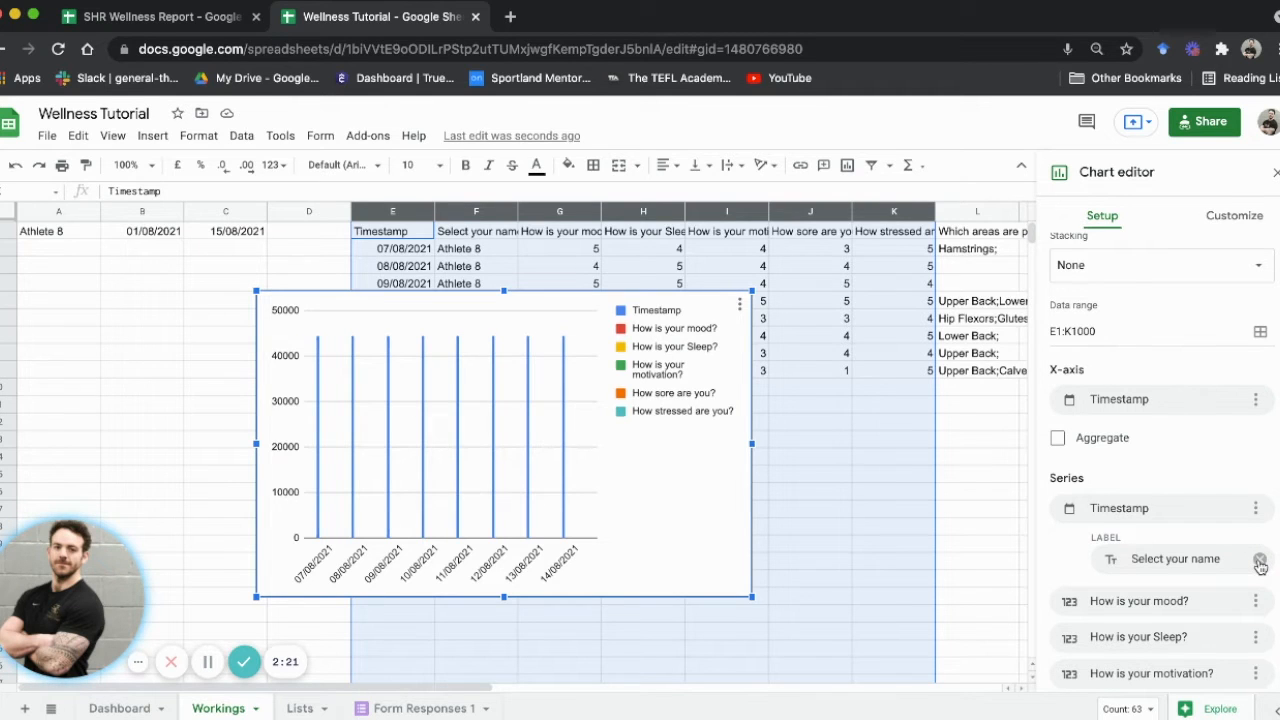
left_click(1259, 560)
scroll(1222, 495, "down", 3)
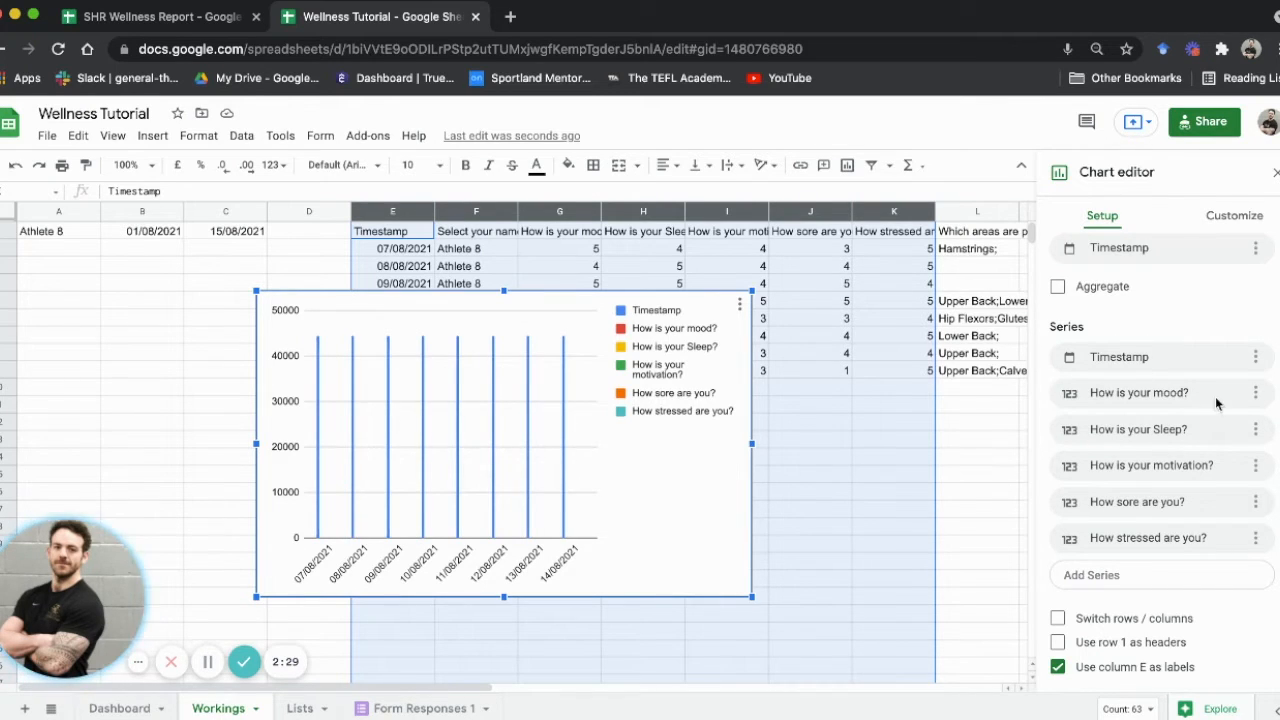
left_click(1255, 358)
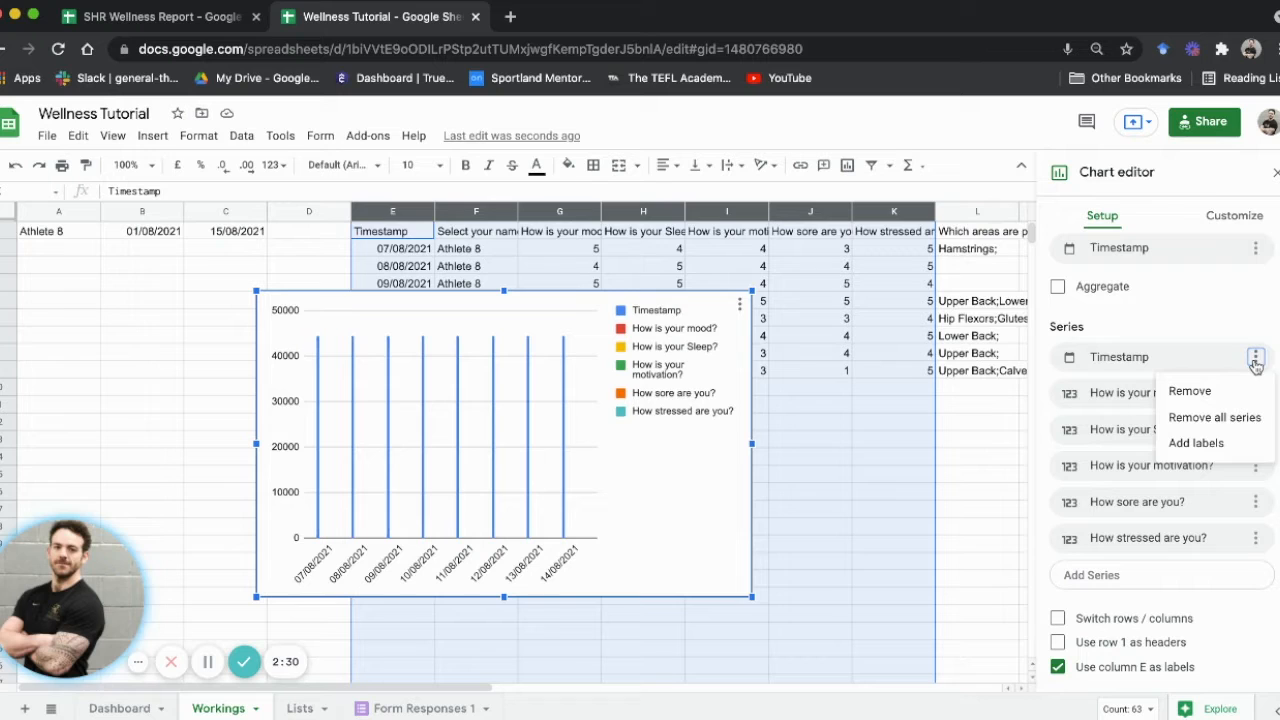
left_click(1209, 392)
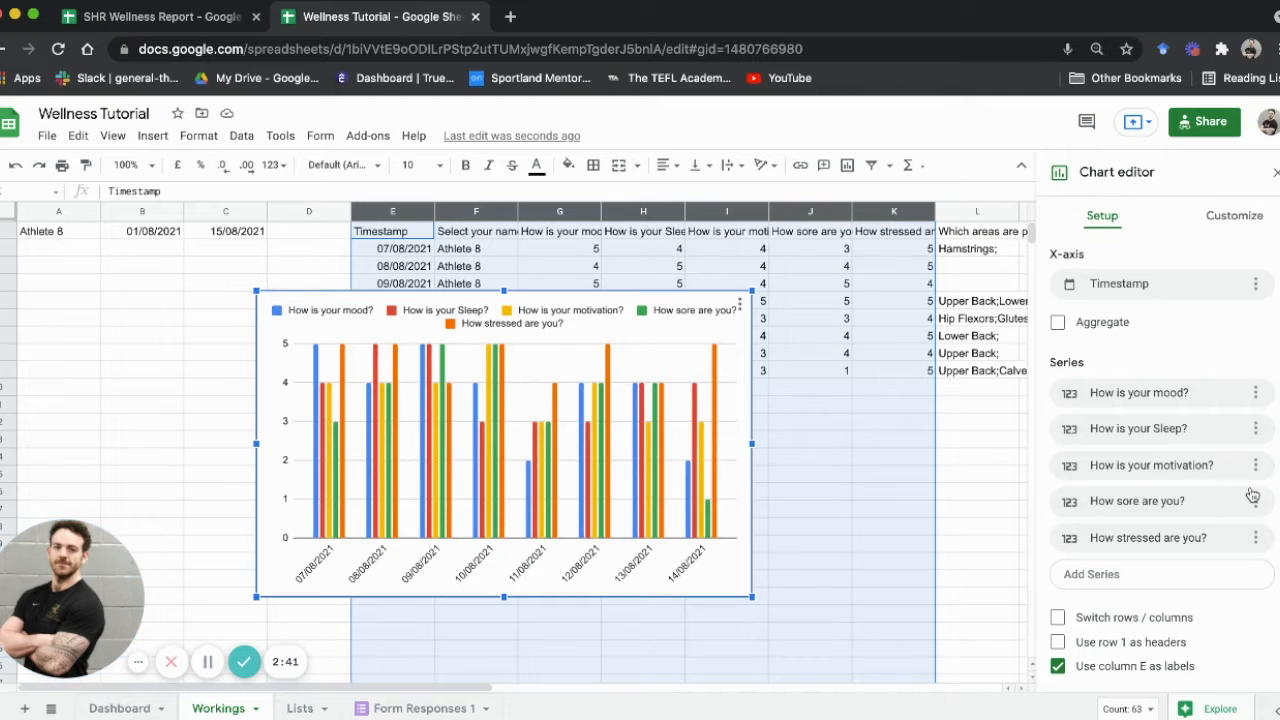
- Change the chart type to a stacked area chart
scroll(1224, 472, "up", 3)
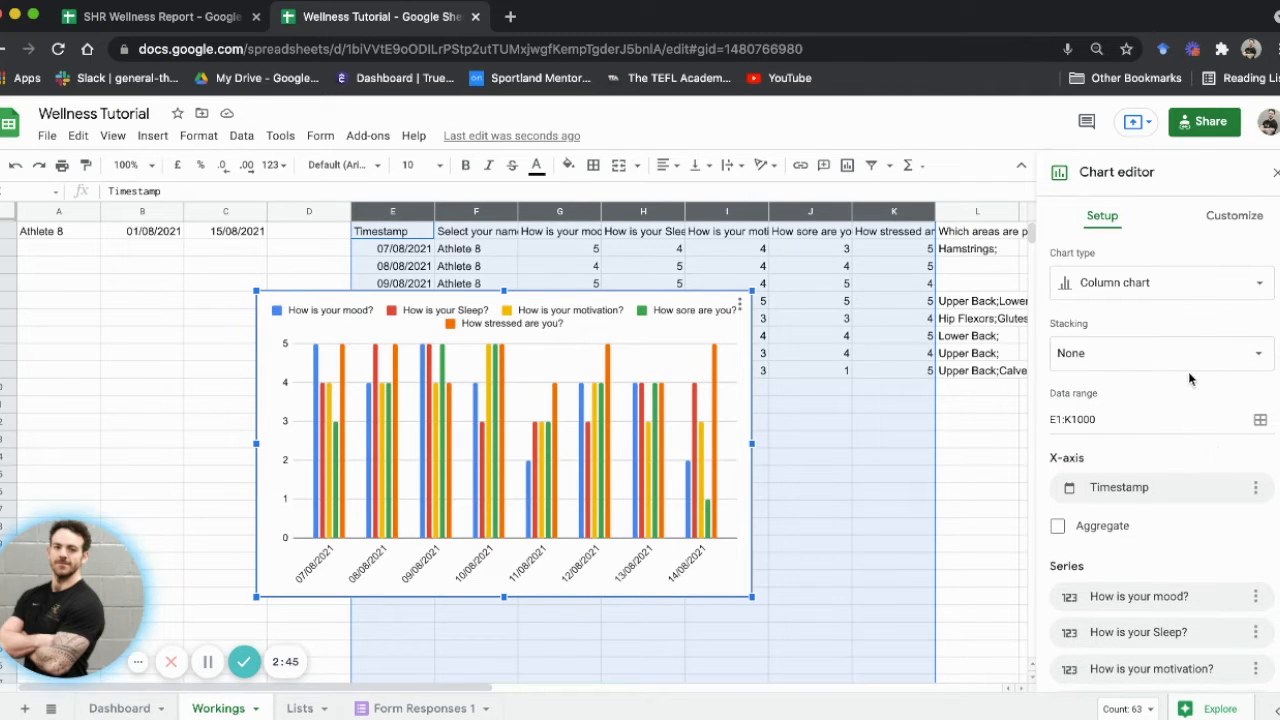
left_click(1247, 284)
scroll(1248, 320, "down", 5)
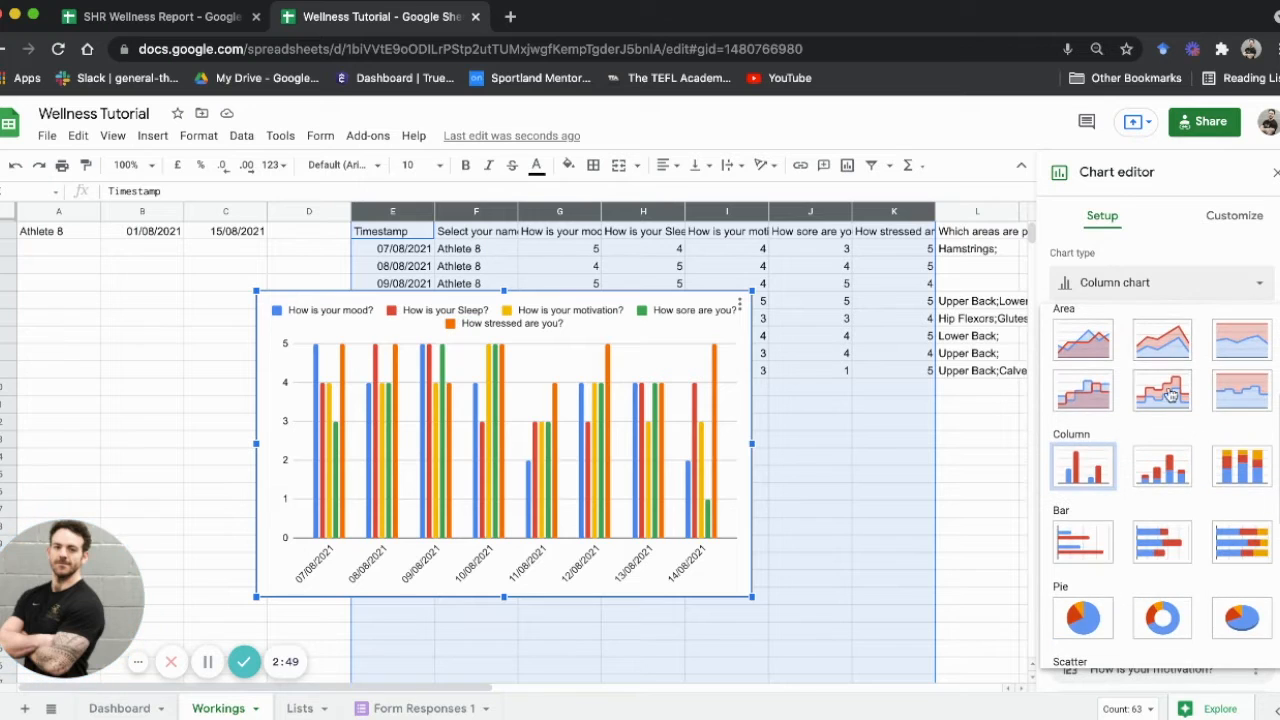
scroll(1161, 420, "up", 1)
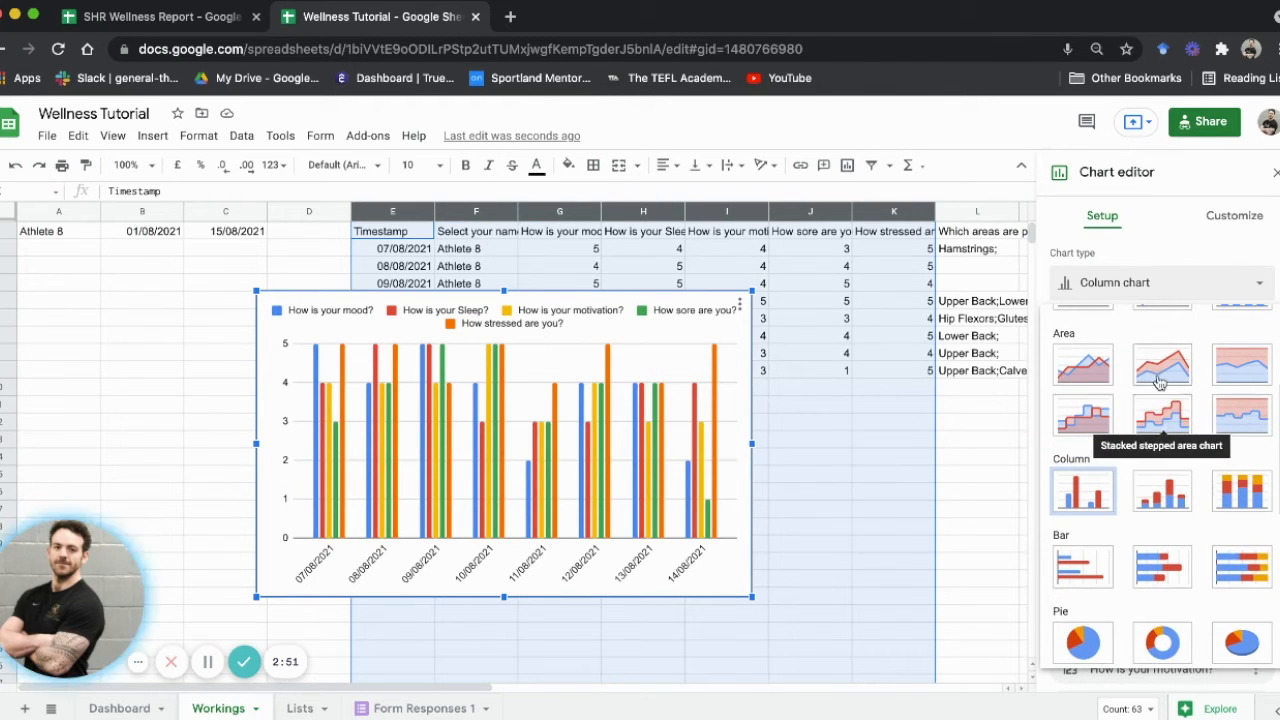
left_click(1157, 375)
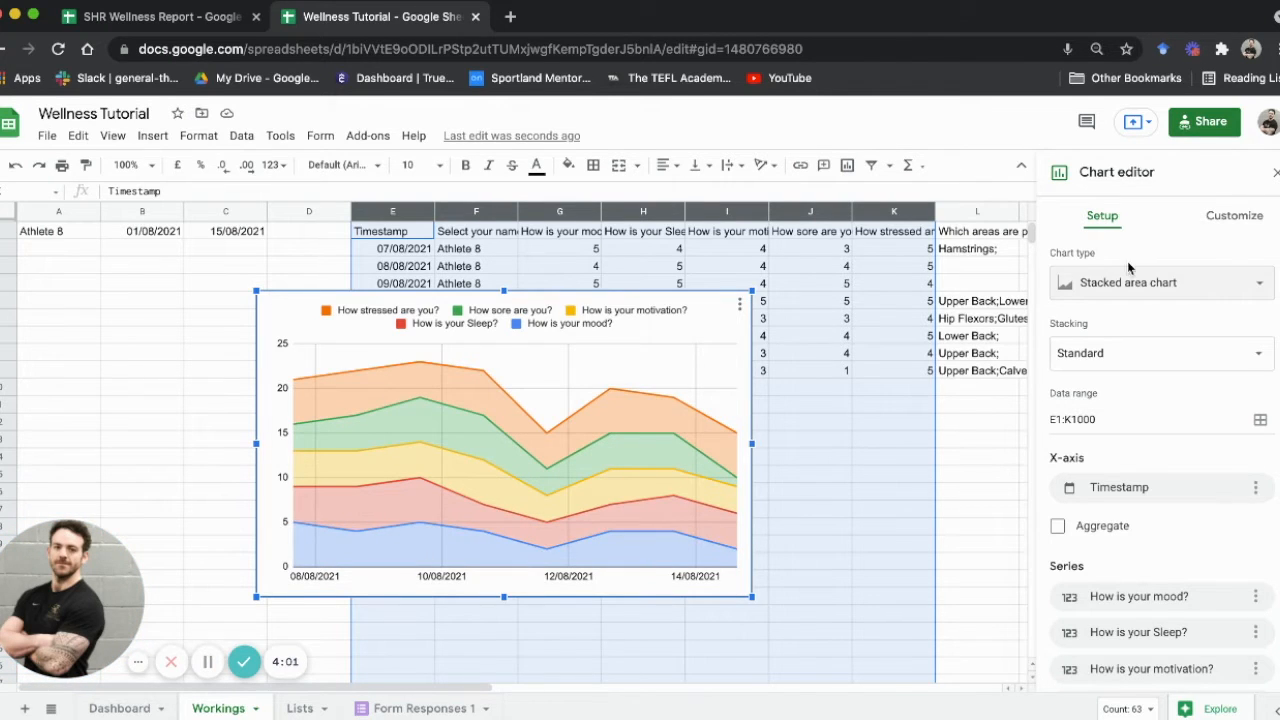
- Set the chart's horizontal axis to treat its labels as text
left_click(1231, 226)
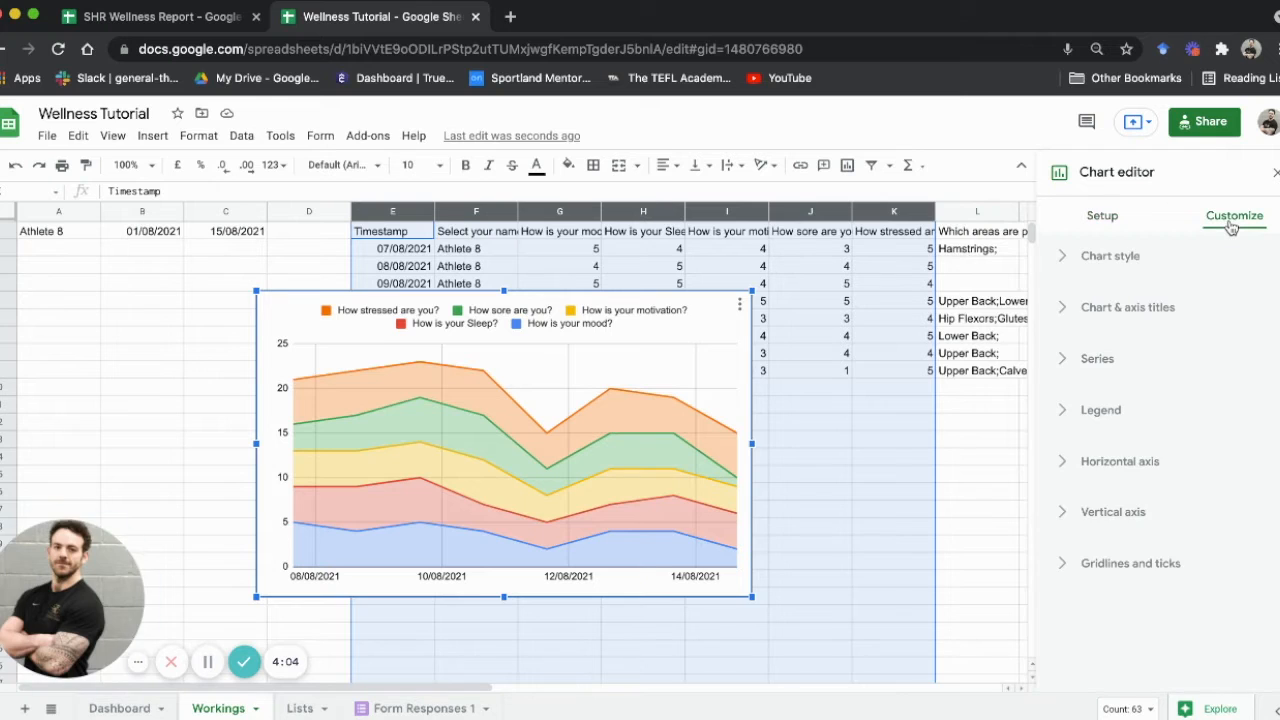
left_click(1140, 481)
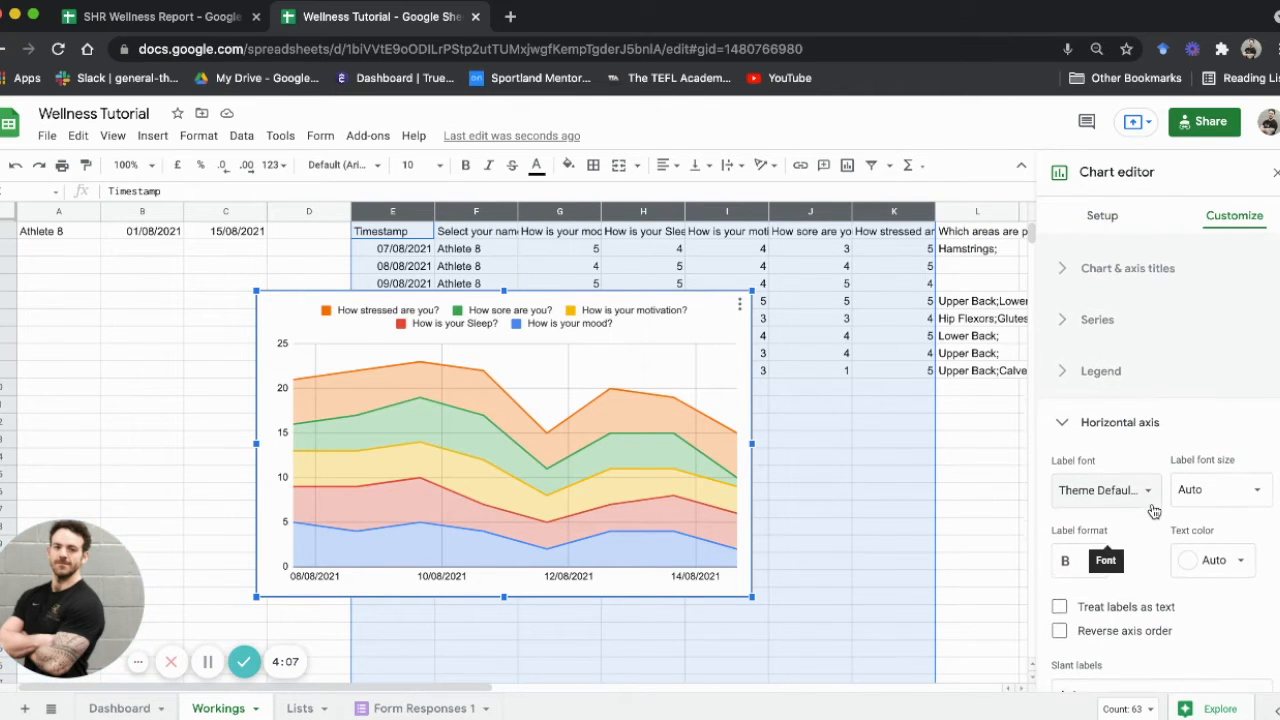
left_click(1059, 606)
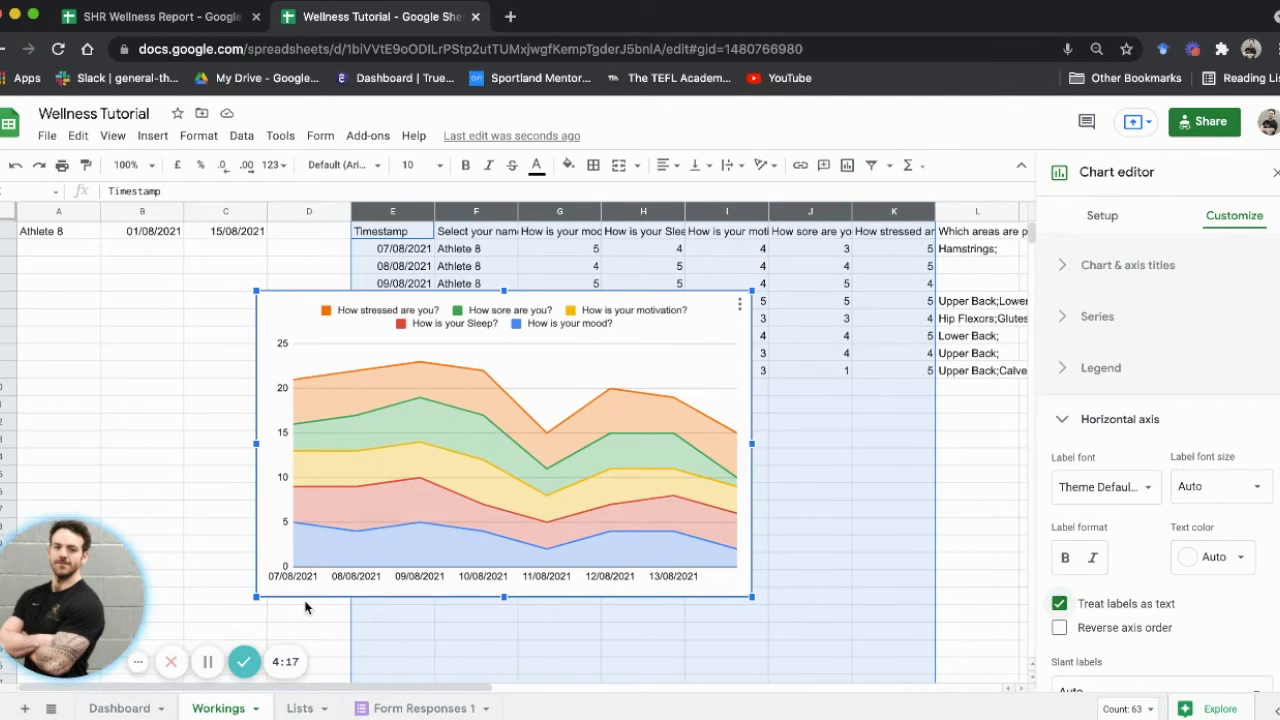
left_click(1057, 603)
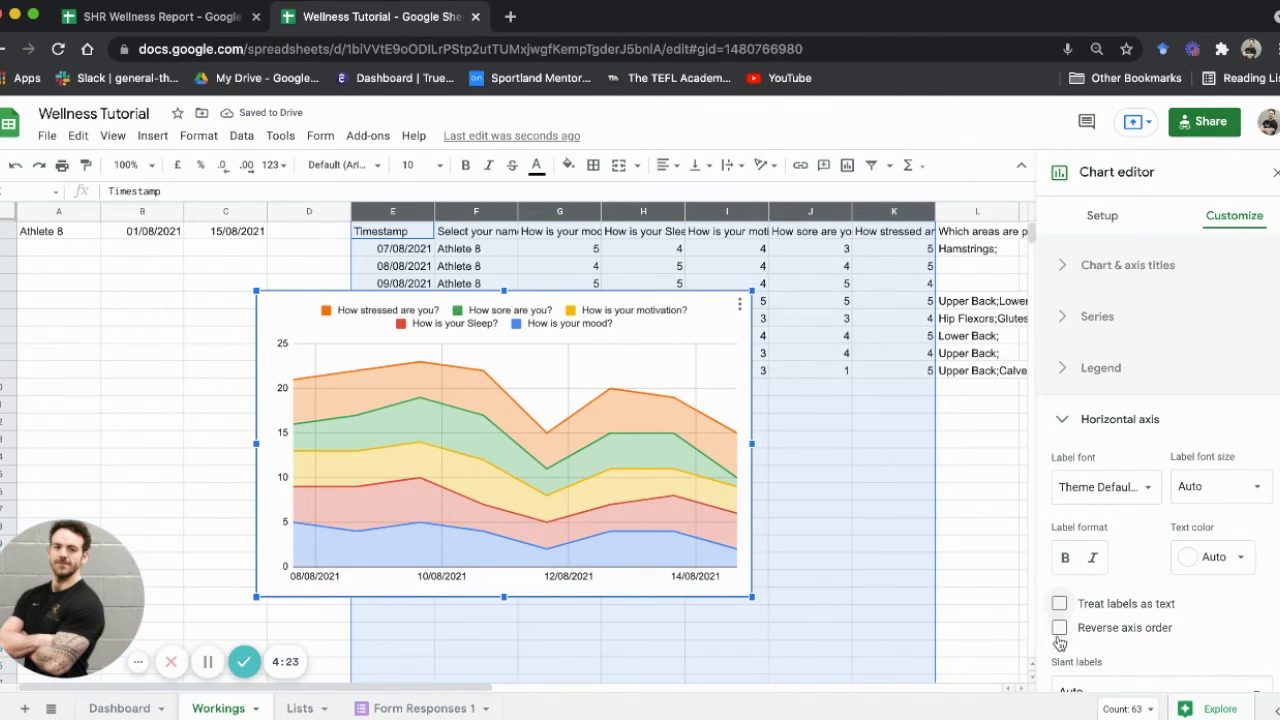
left_click(1059, 603)
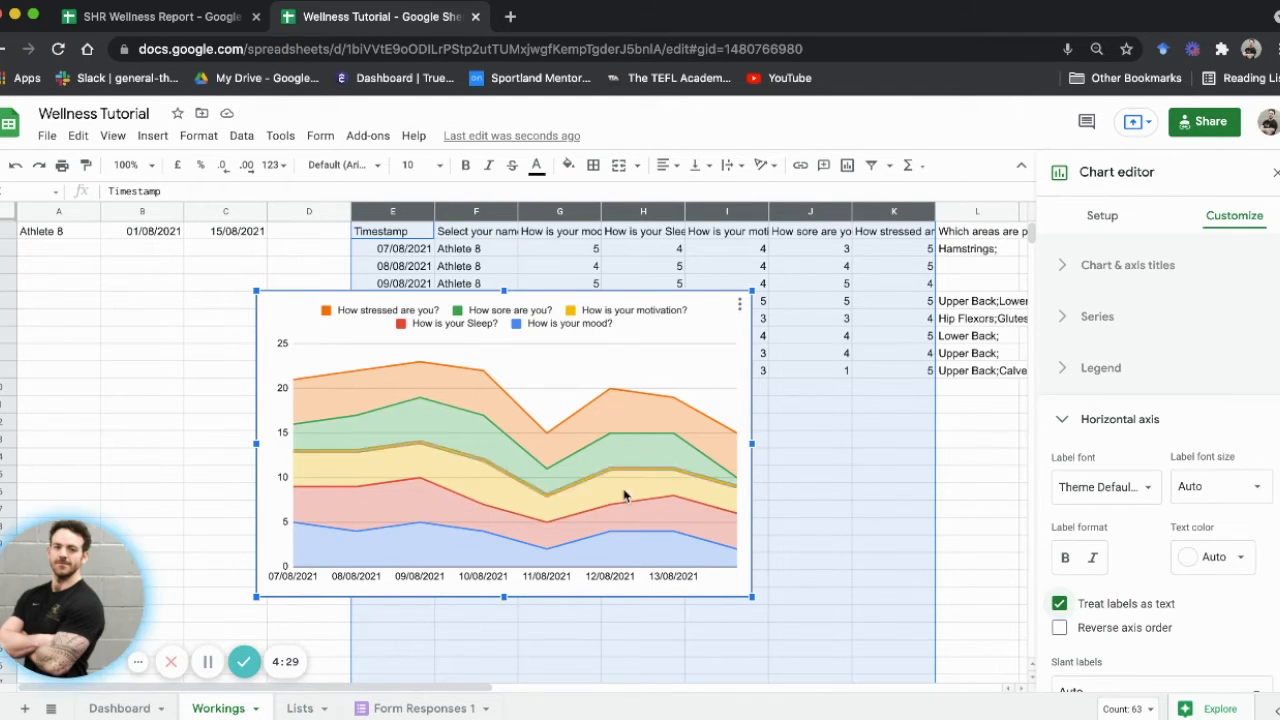
- Set the chart's legend position to Bottom
left_click(1068, 366)
left_click(1195, 448)
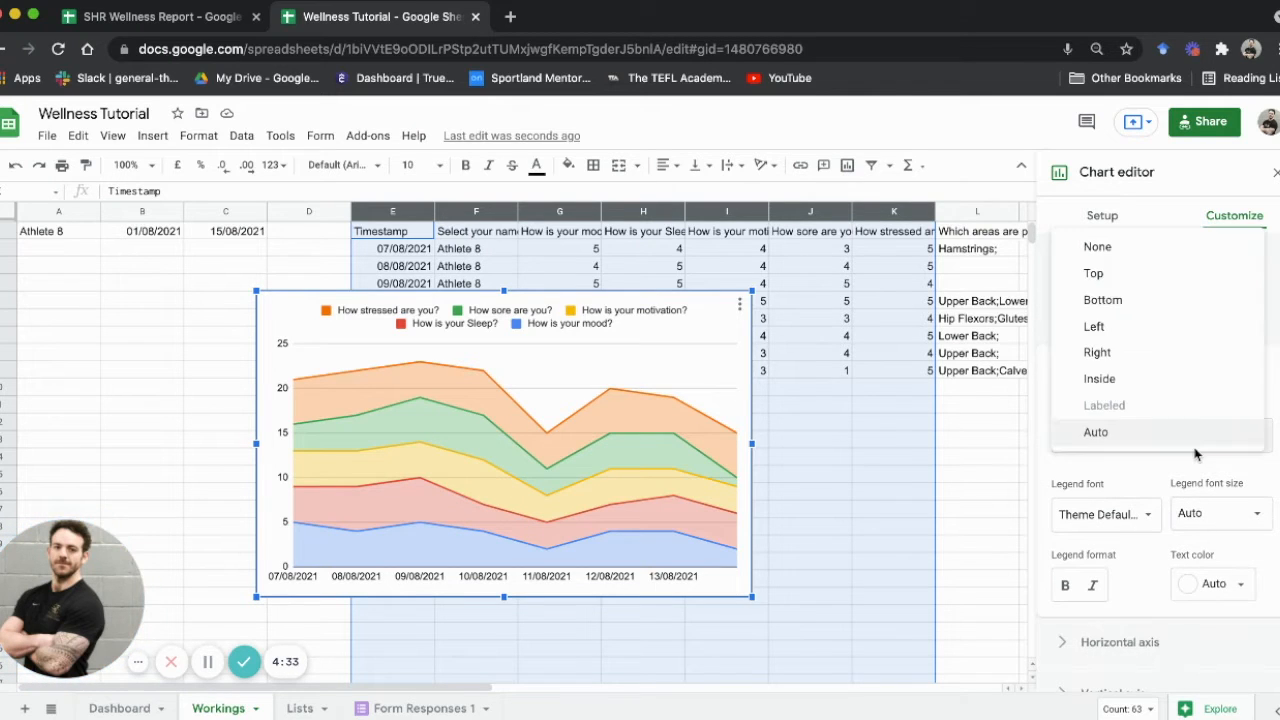
left_click(1153, 303)
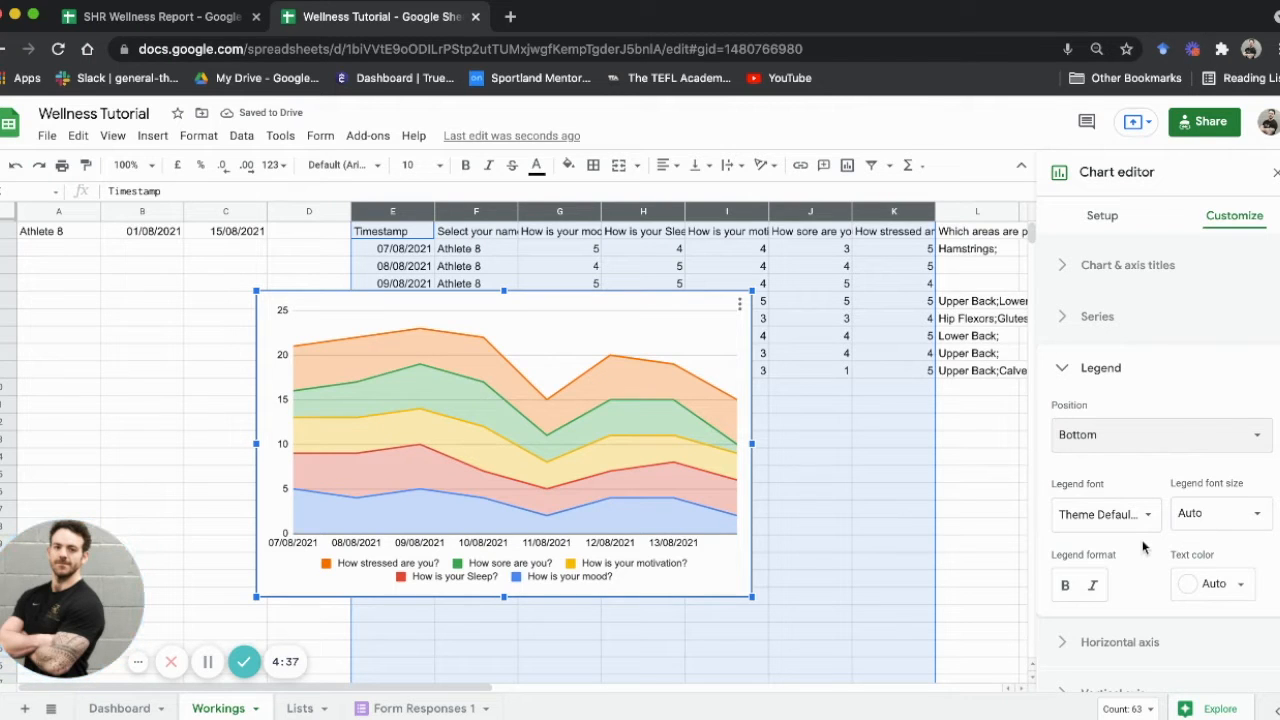
- Give the chart the title "Overall Wellness"
left_click(1147, 268)
left_click(1105, 397)
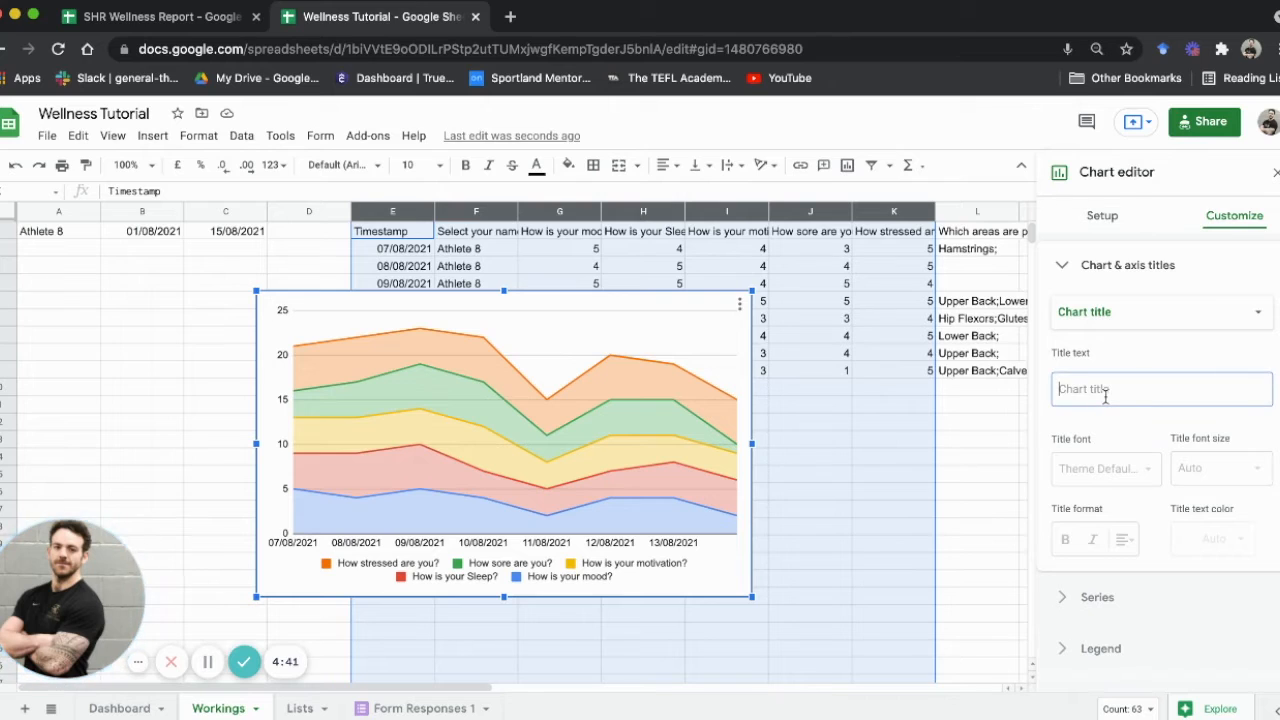
type("Over")
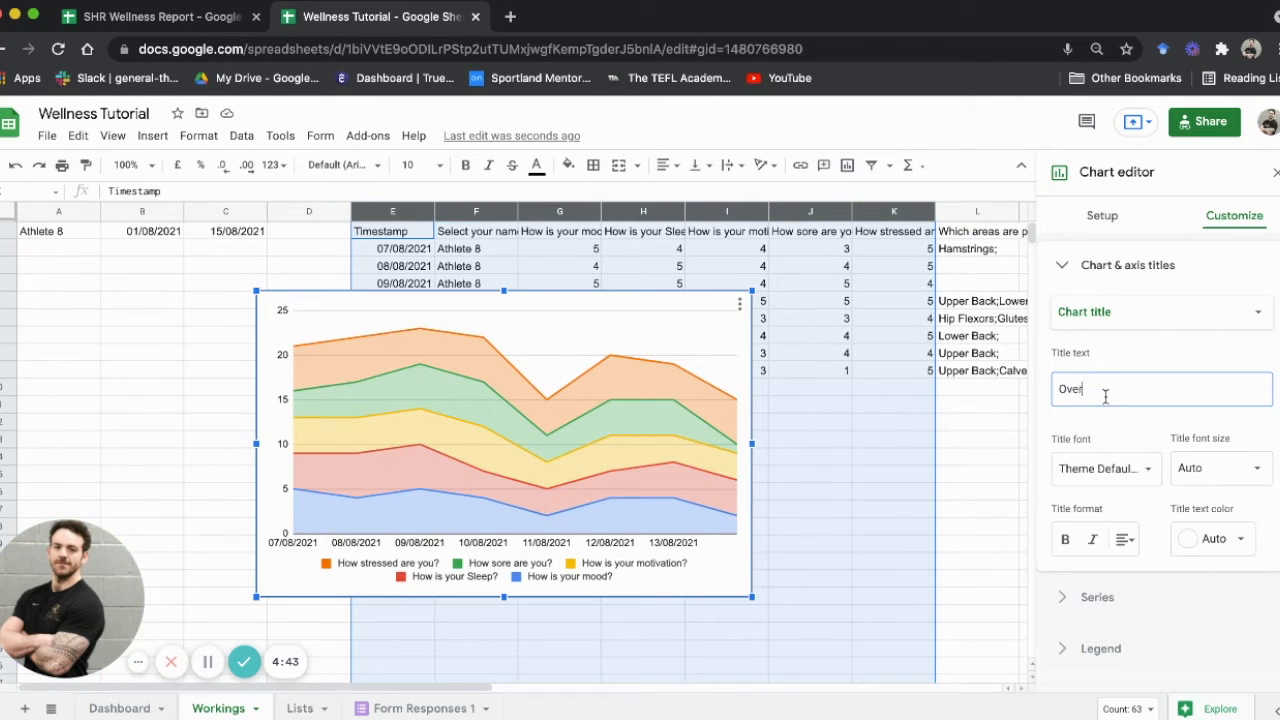
type("all Wellnes")
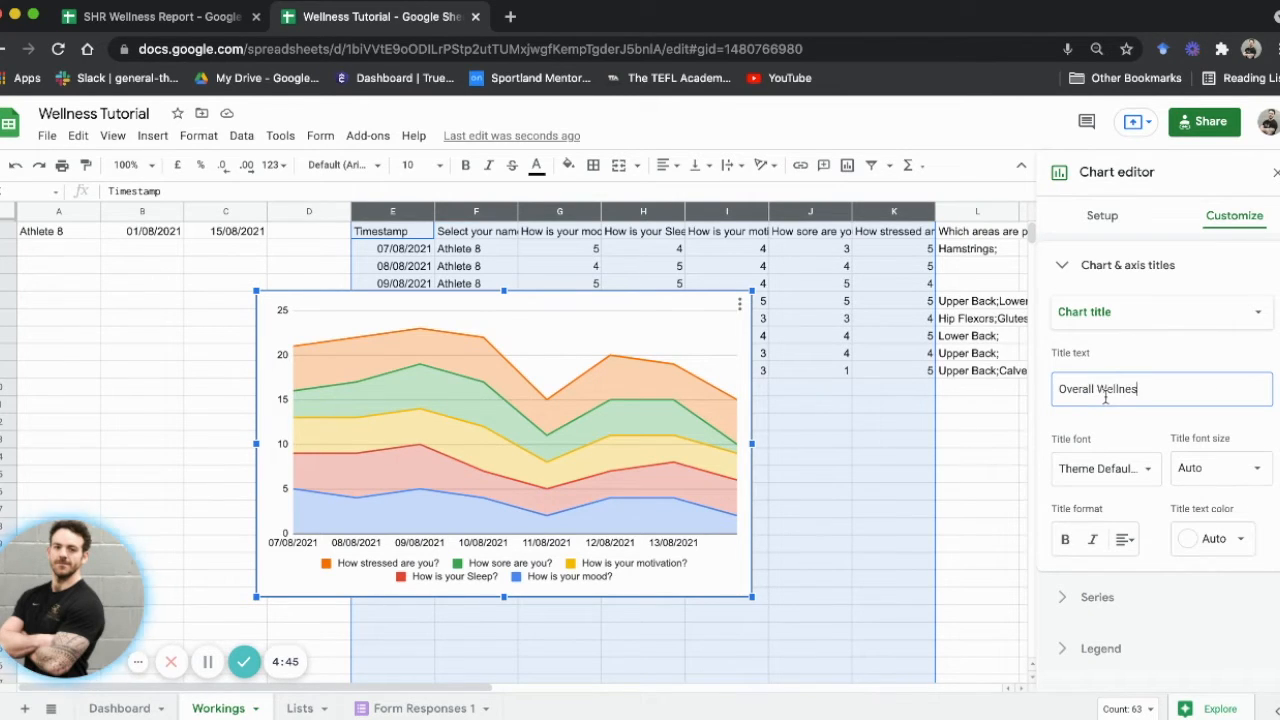
type("s")
- Set the chart's horizontal axis title to "Date"
left_click(1240, 311)
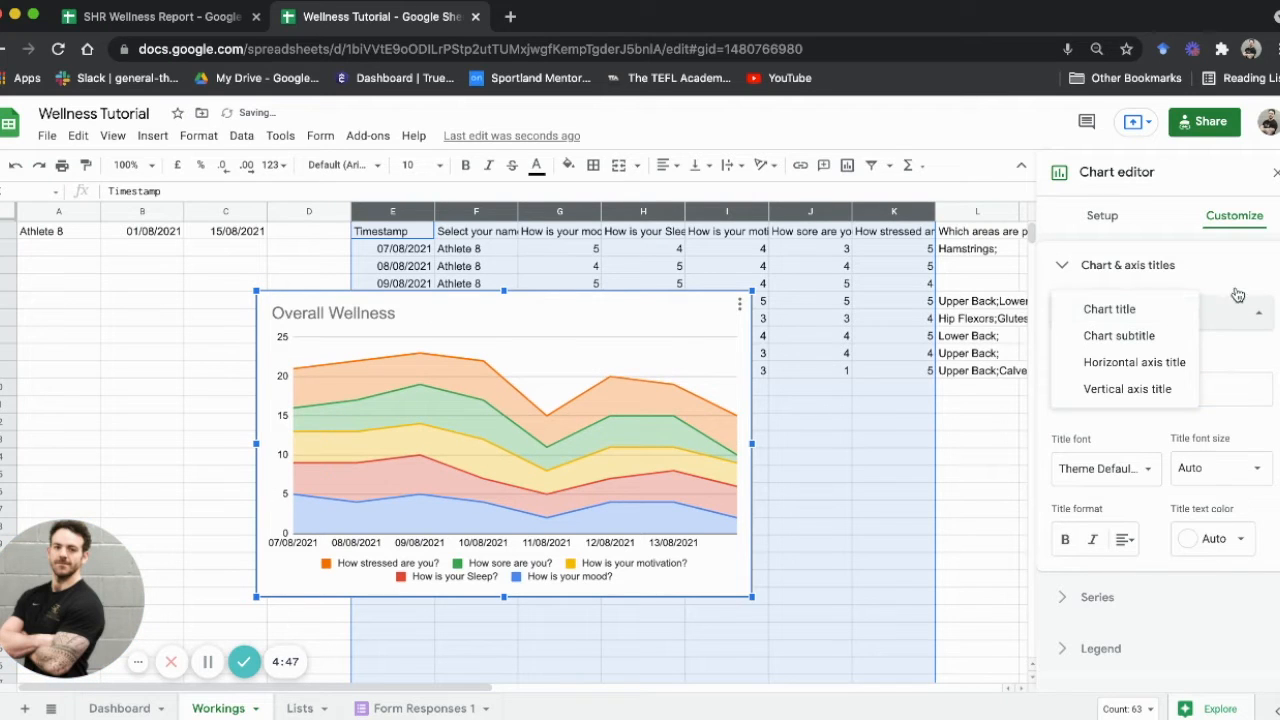
left_click(1110, 362)
left_click(1133, 382)
type("Date")
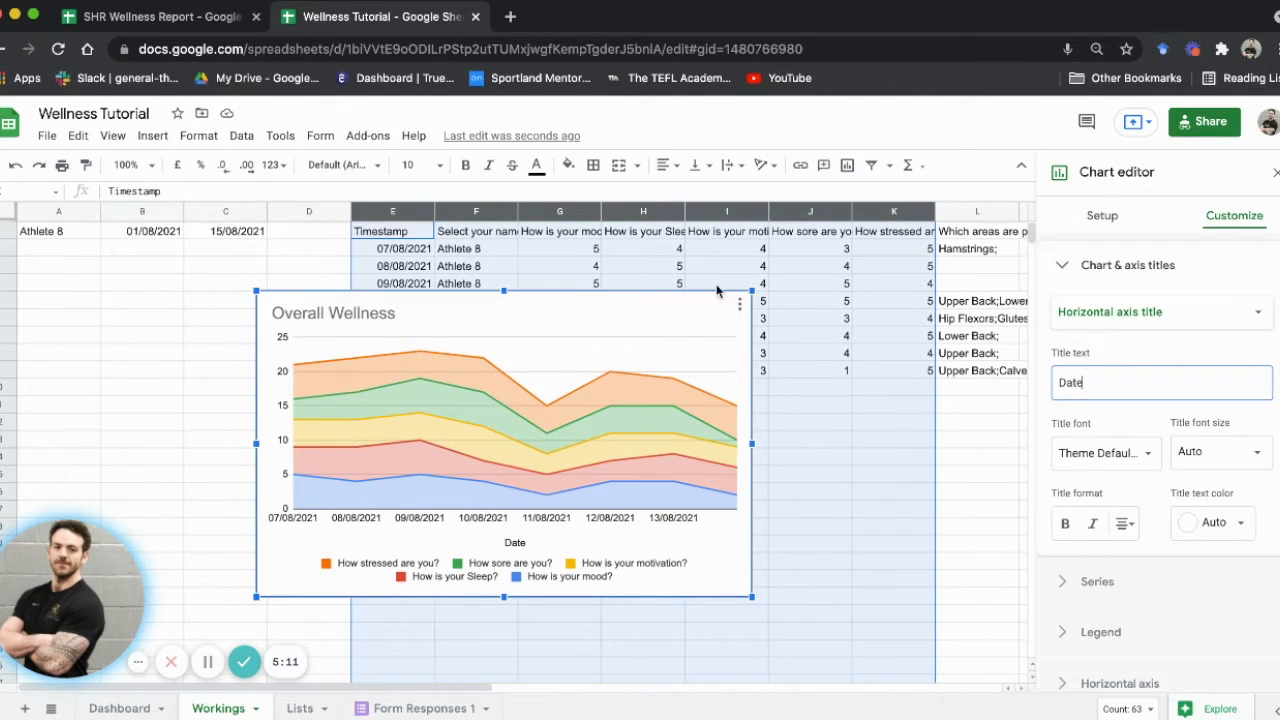
- Move the chart over to the left of the data and rename headers G1 and H1 as "mood" and "Sleep"
left_click_drag(709, 303, 559, 277)
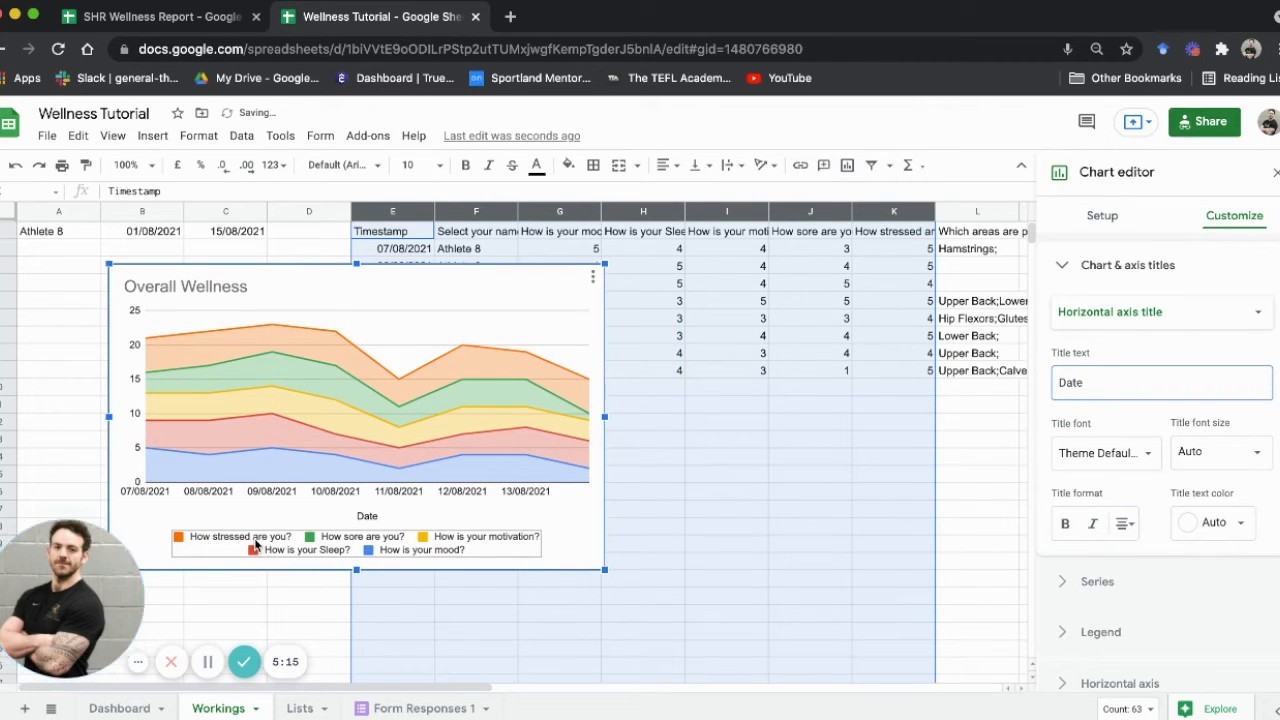
left_click(571, 233)
type("mood")
key("Return")
left_click(653, 231)
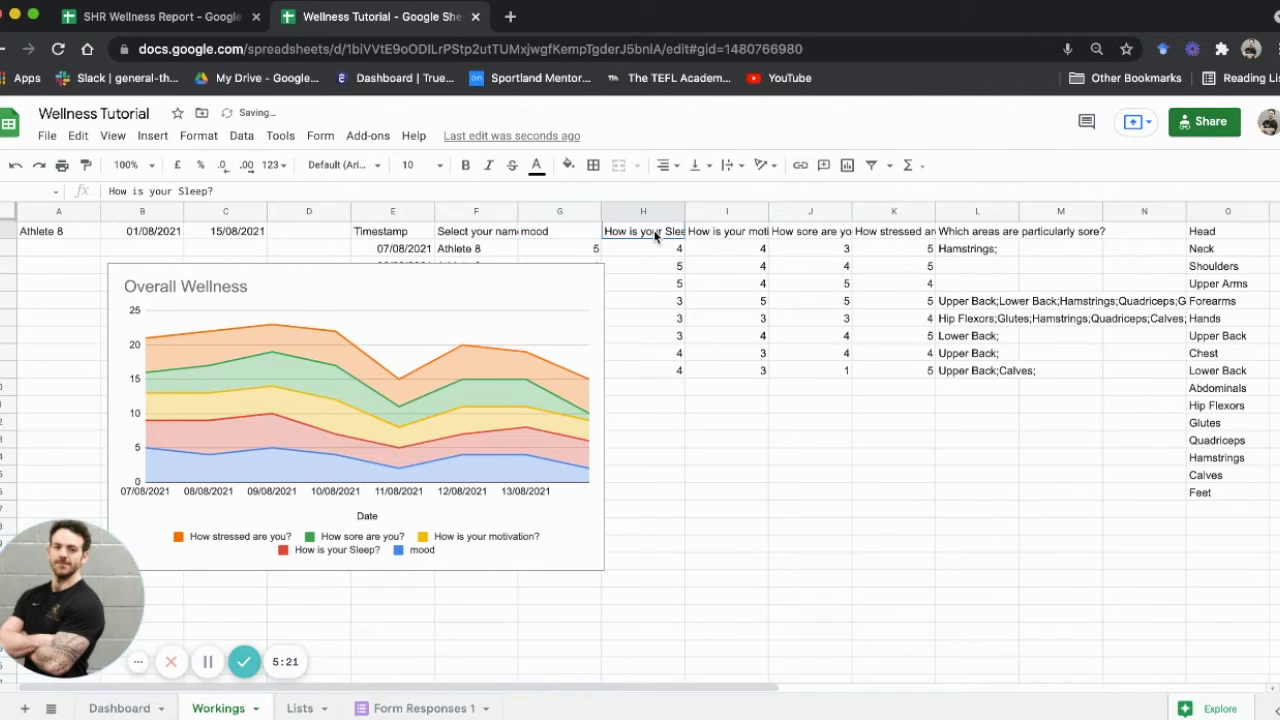
type("Spee")
key("BackSpace")
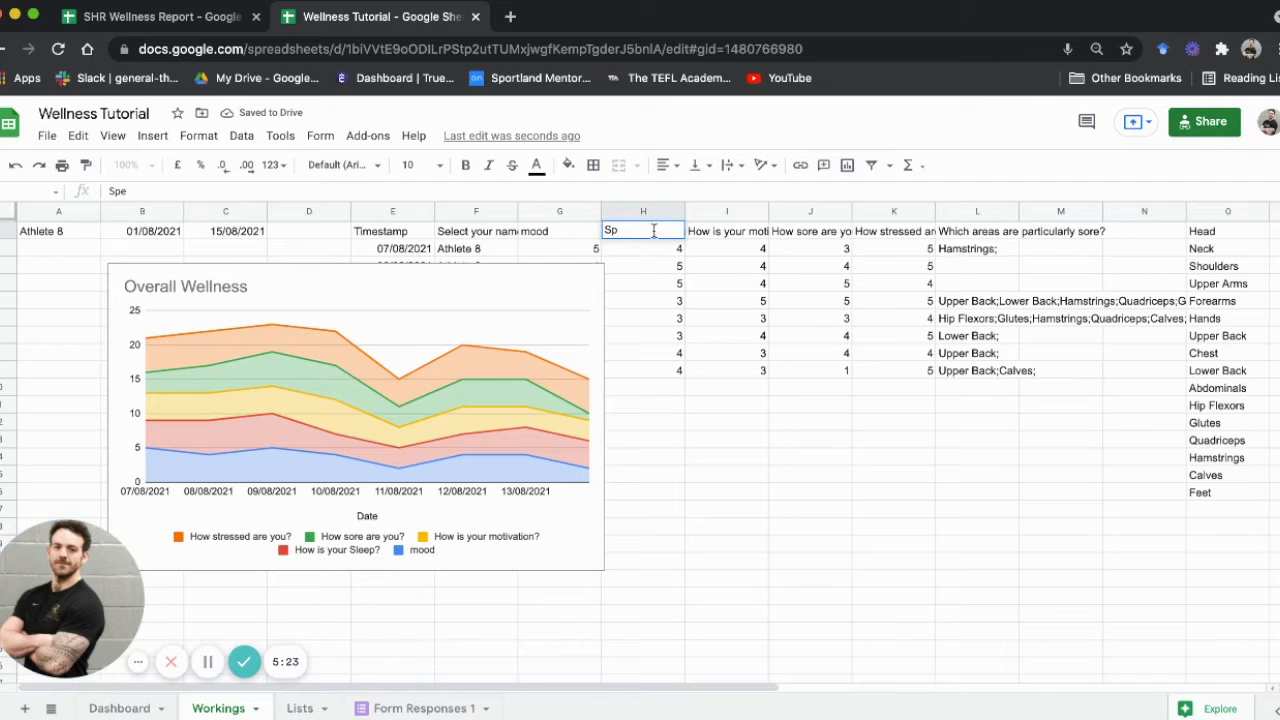
type("leep")
key("Tab")
- Rename the headers in I1, J1 and K1 as "Motivation", "Soreness" and "Stress"
type("Motivation")
key("Tab")
type("Soreness")
key("Tab")
type("S")
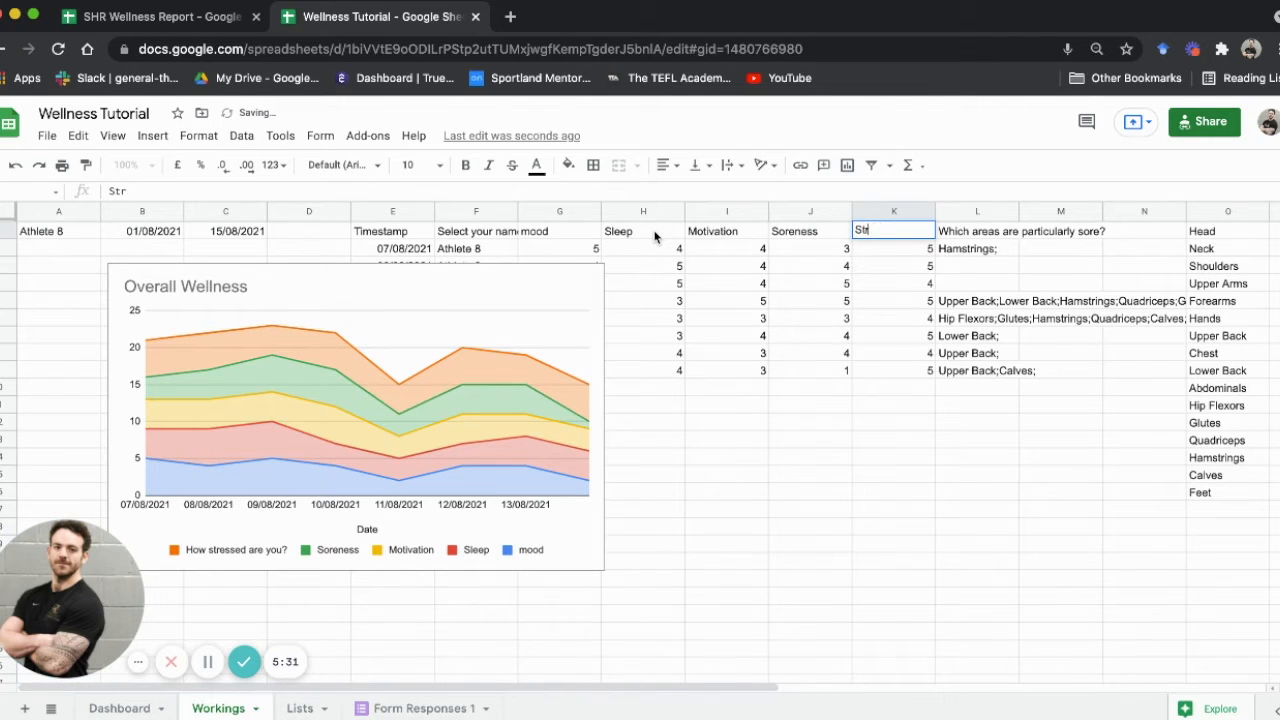
type("tress")
key("Return")
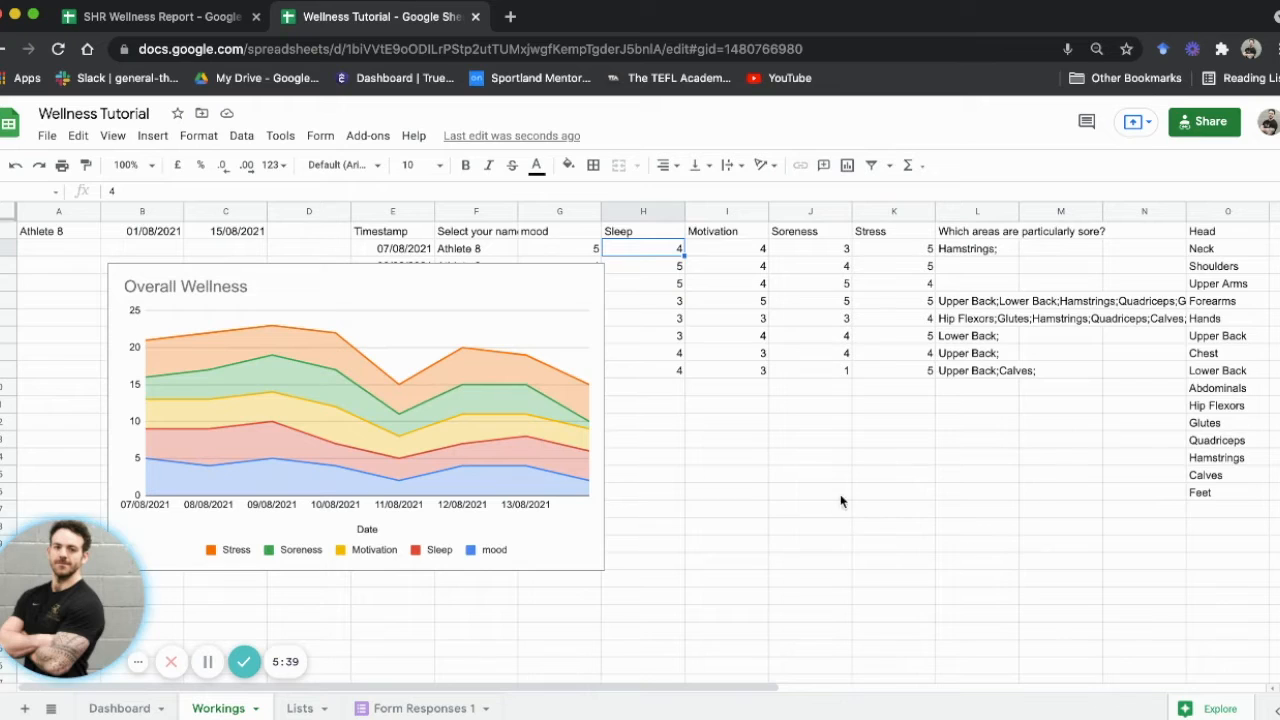
- Remove the border from the Overall Wellness chart by setting its border color to None
double_click(484, 290)
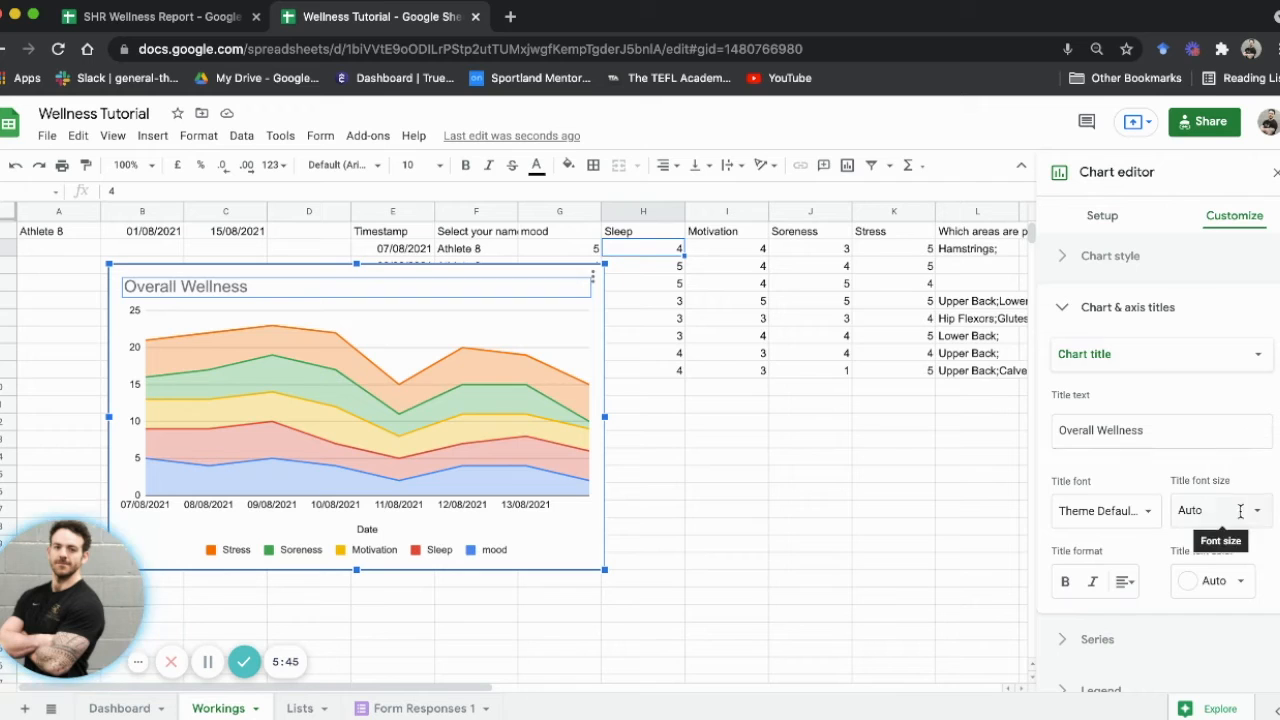
left_click(1110, 257)
left_click(1078, 394)
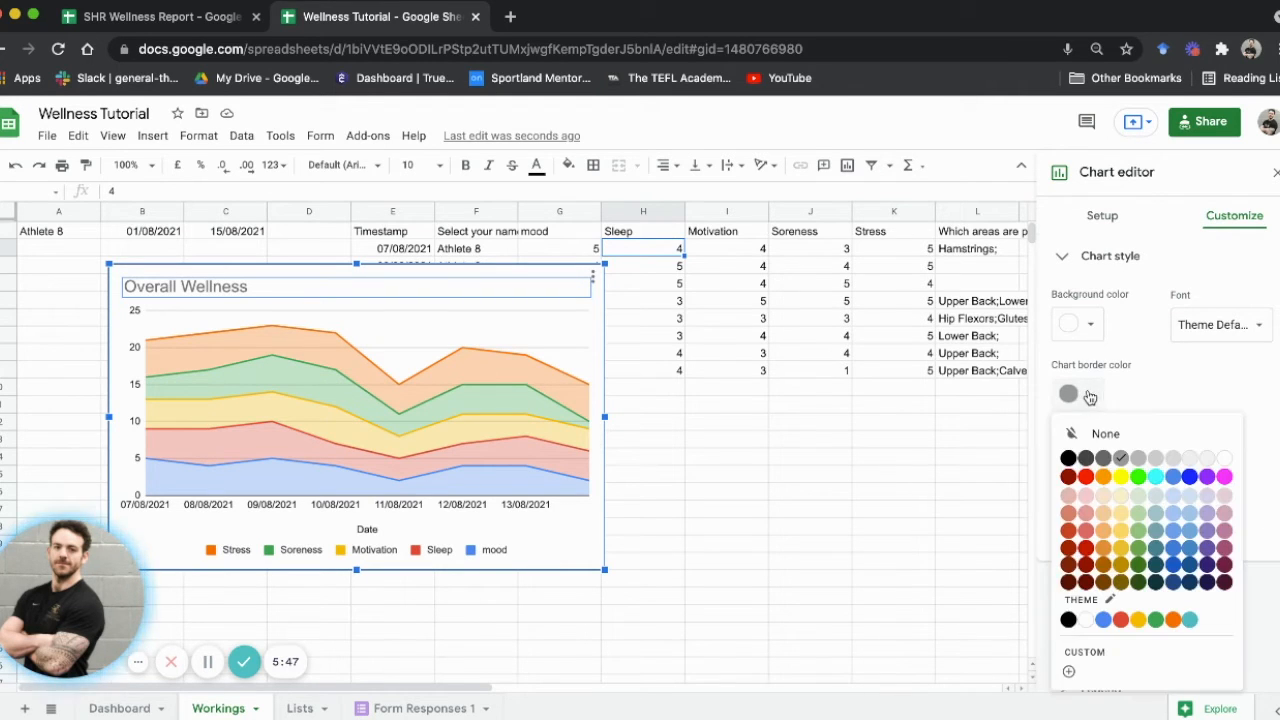
left_click(1092, 439)
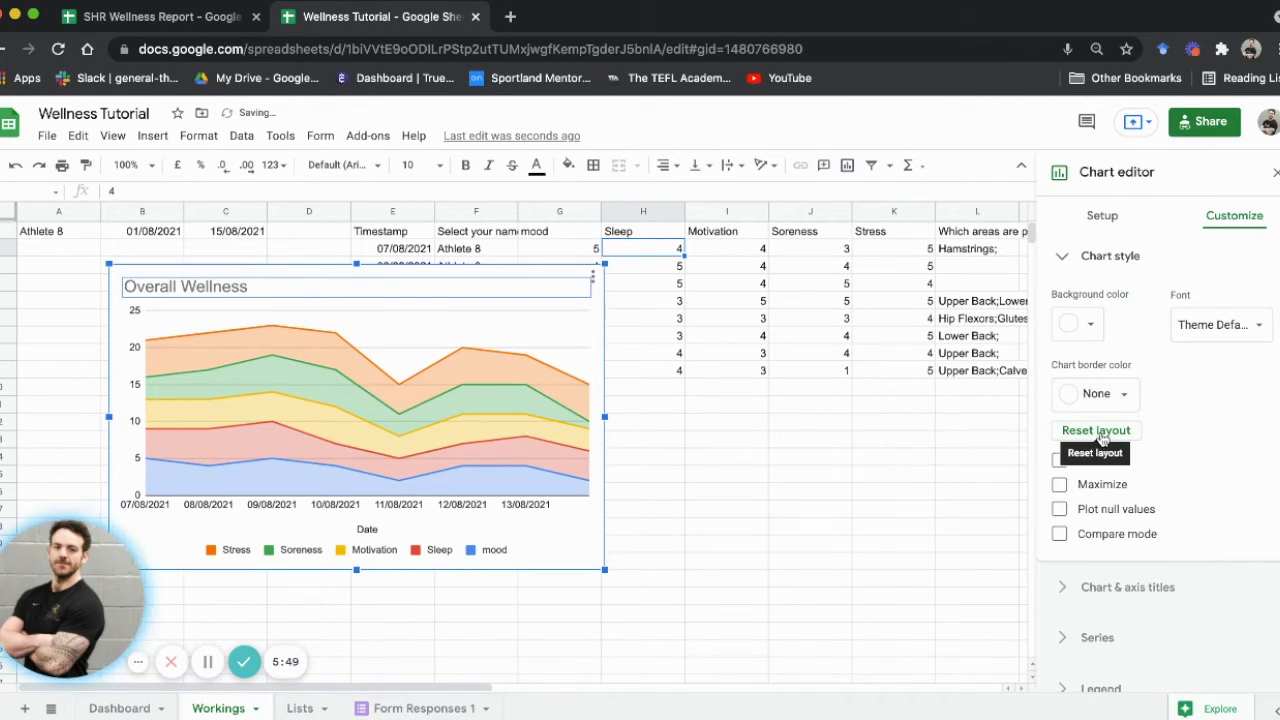
- Try the Verdana and Comic Sans fonts on the Overall Wellness chart
left_click(1255, 326)
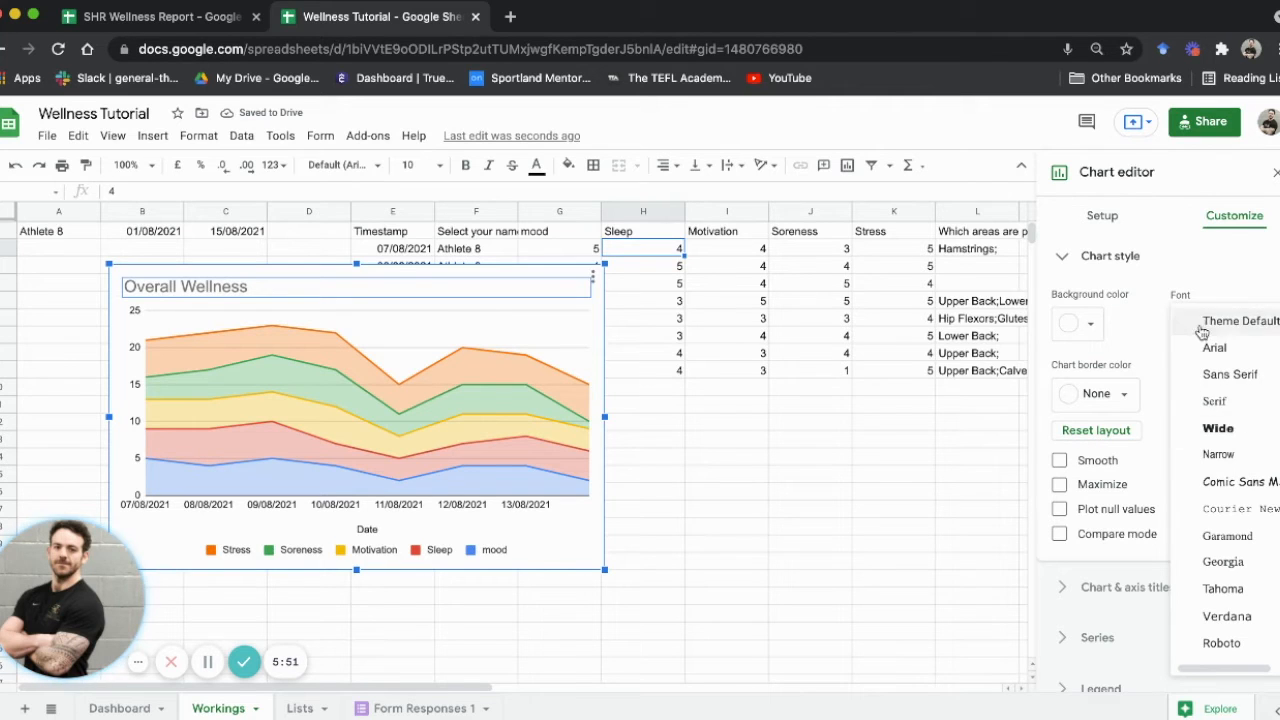
left_click(1227, 616)
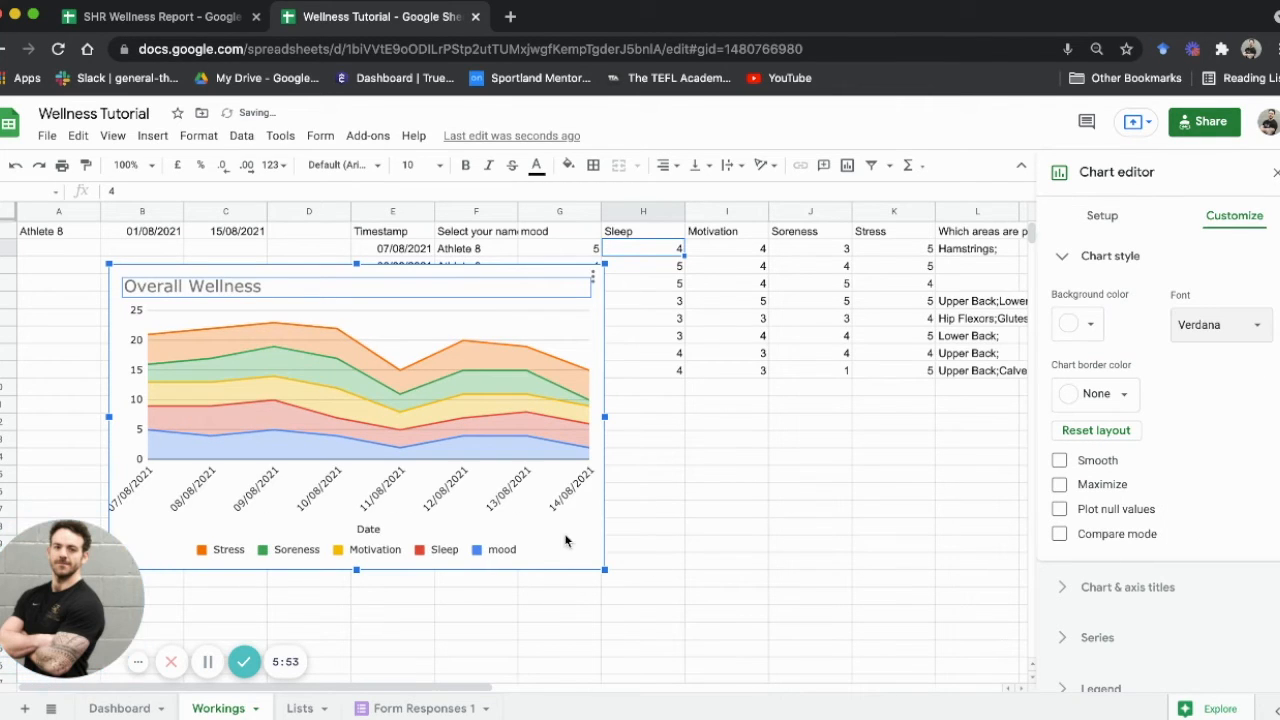
left_click(1255, 325)
left_click(1250, 276)
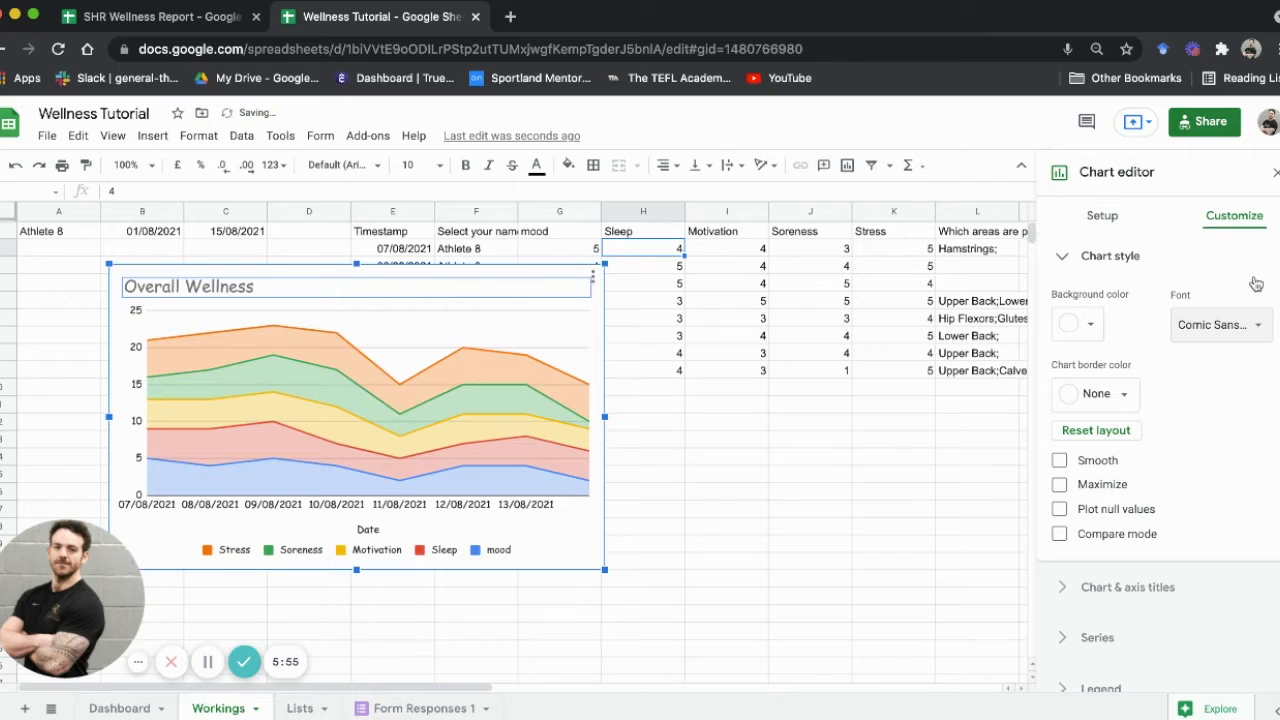
- Set the Overall Wellness chart's font to Verdana and close the chart editor
left_click(1255, 325)
left_click(1238, 460)
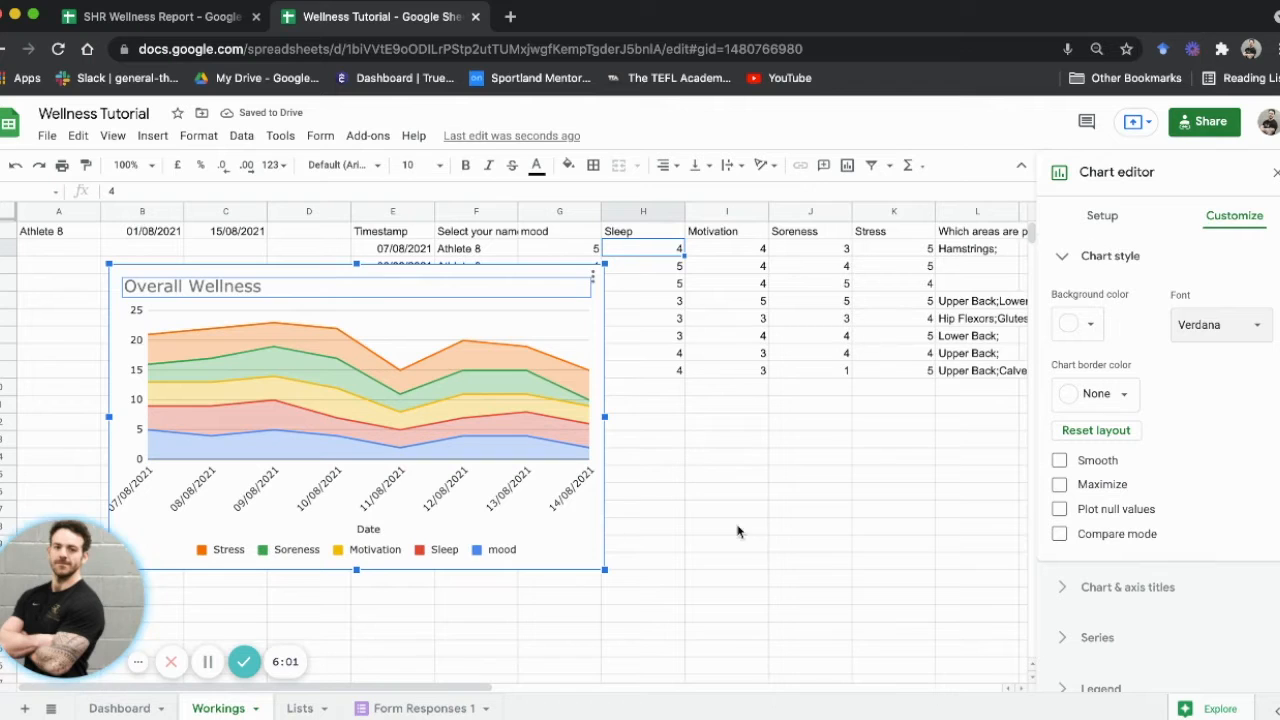
left_click(1274, 176)
left_click(894, 476)
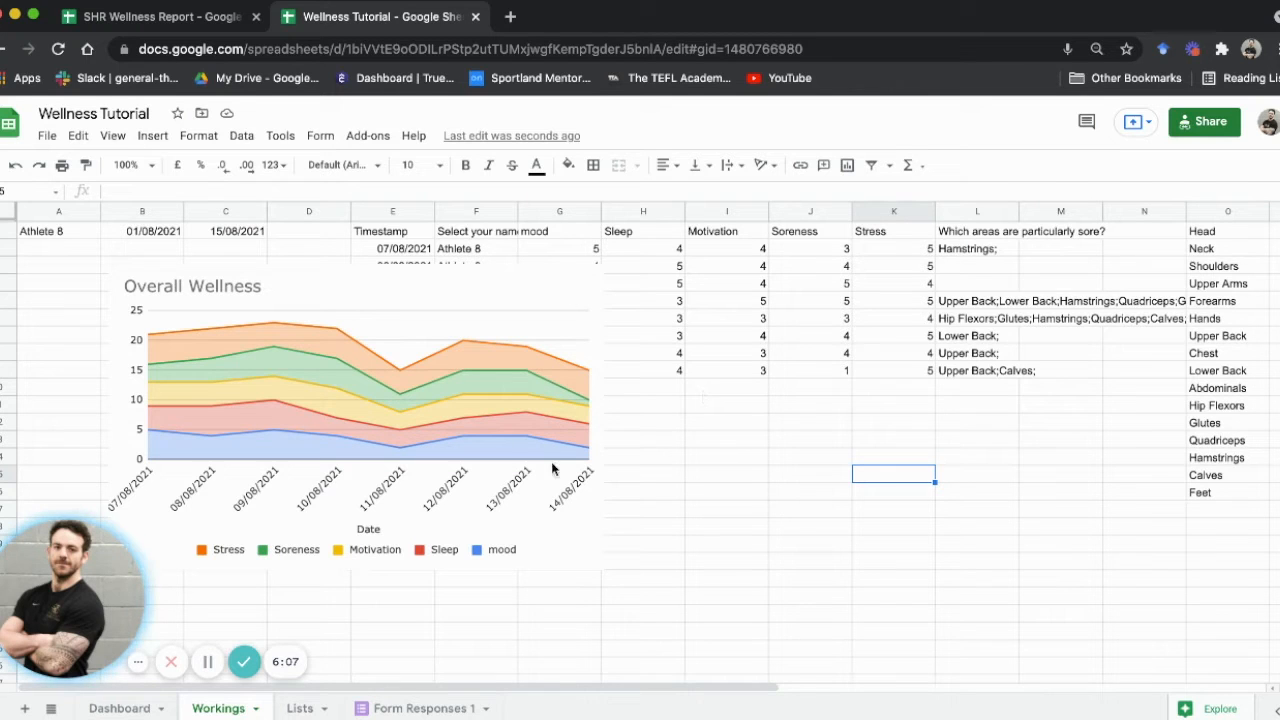
left_click_drag(59, 601, 1070, 600)
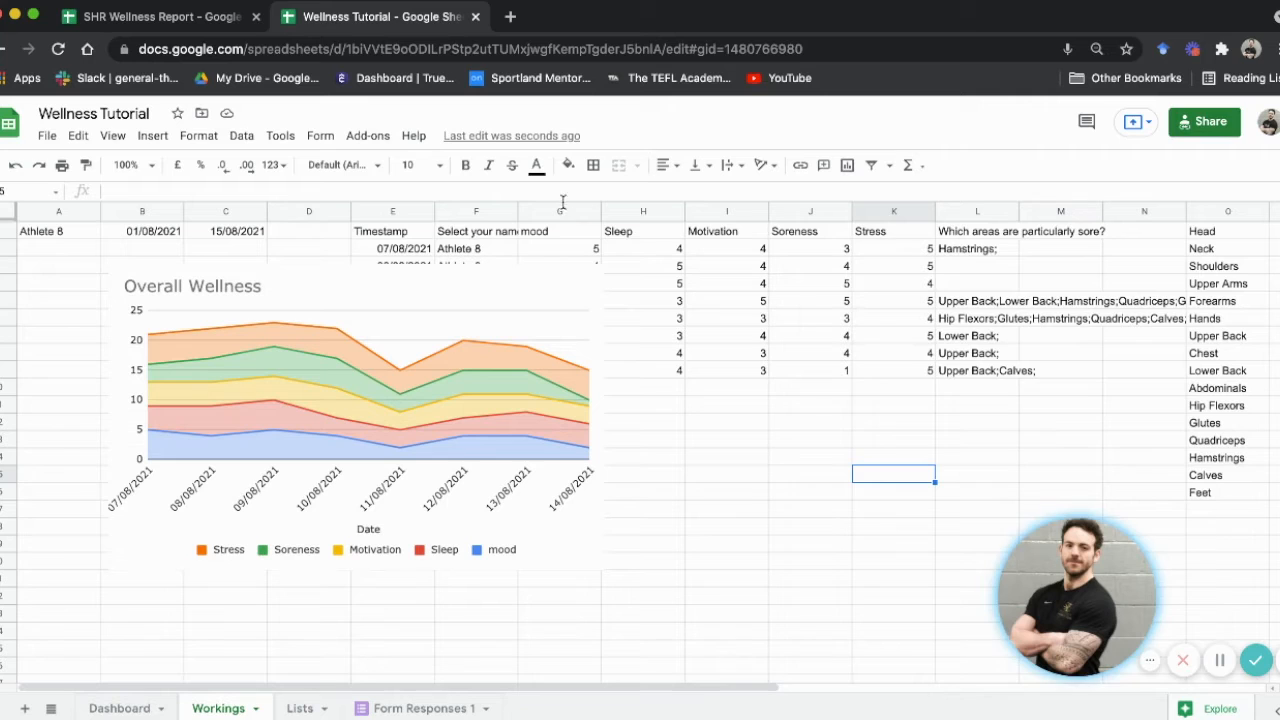
- Copy the Overall Wellness chart from the Workings sheet and paste it onto the Dashboard sheet
left_click(489, 291)
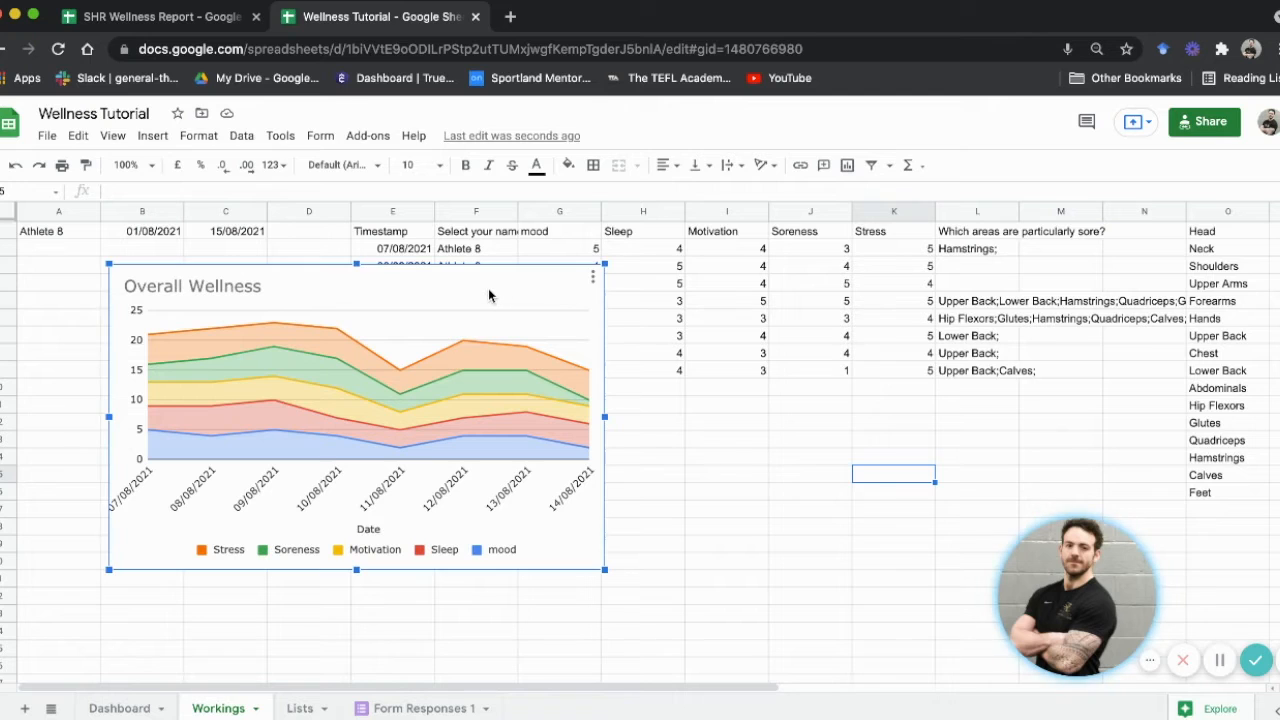
left_click(594, 286)
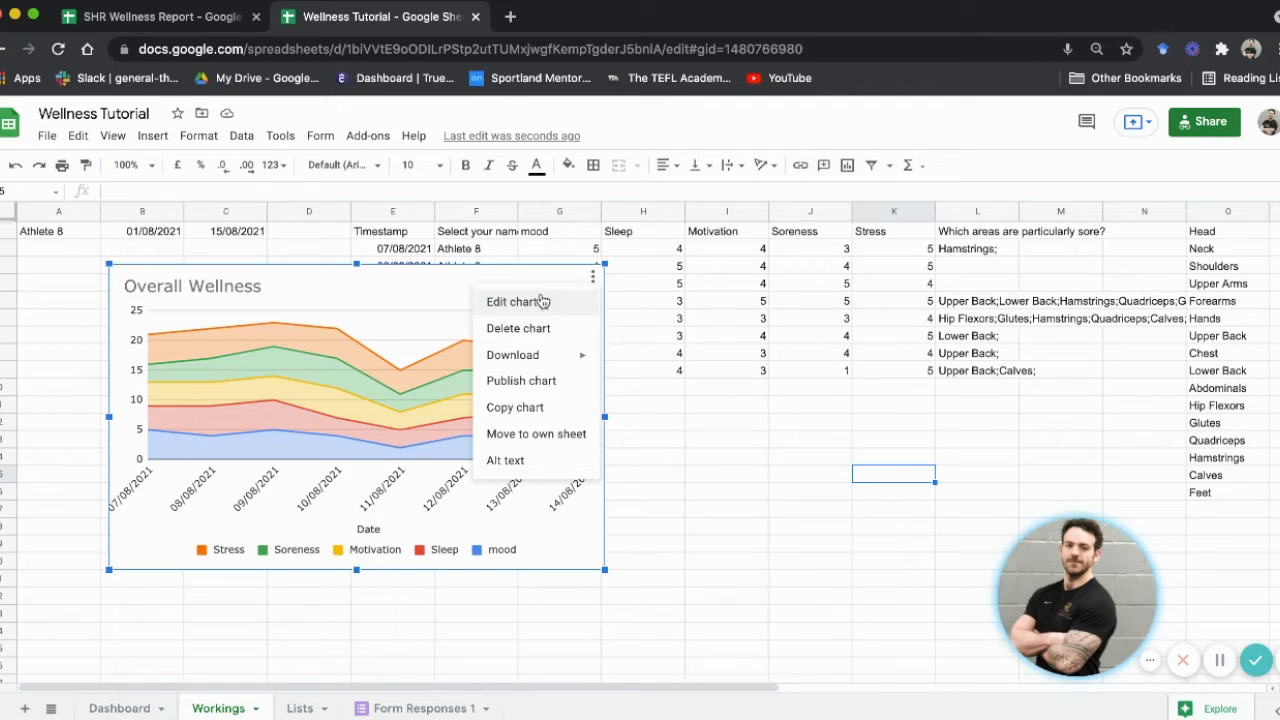
left_click(530, 408)
left_click(477, 301)
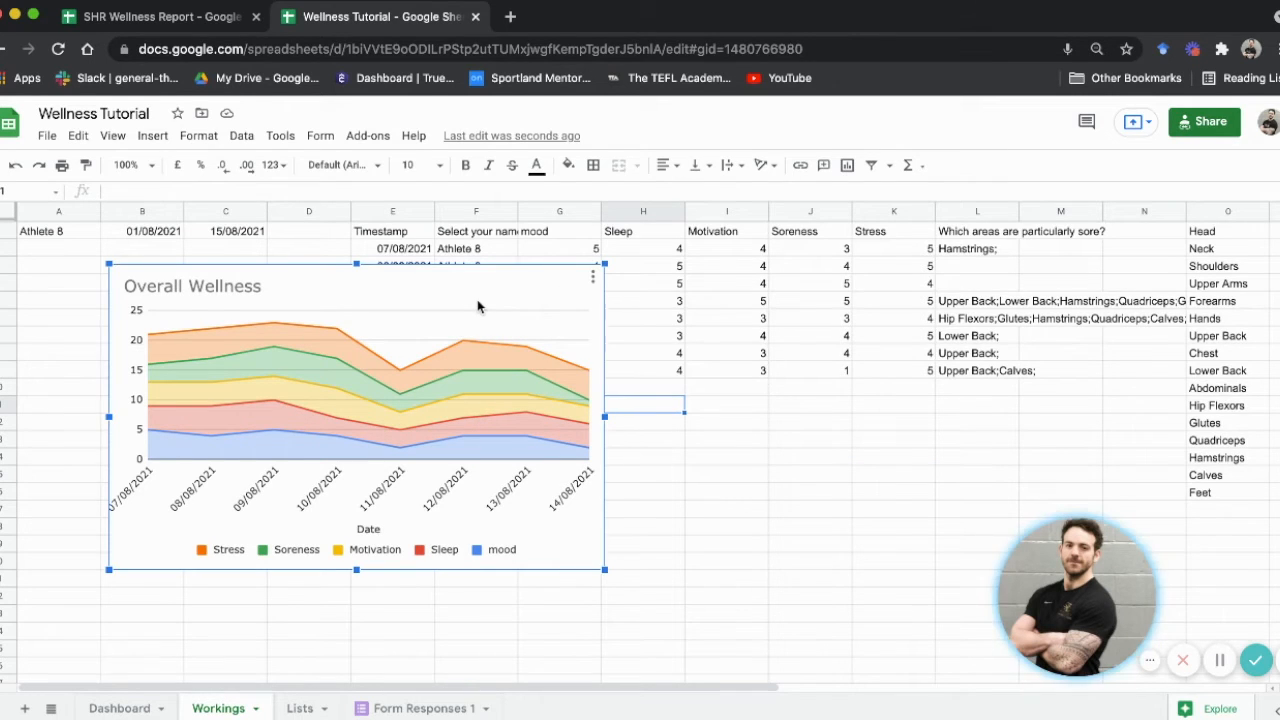
key("super+c")
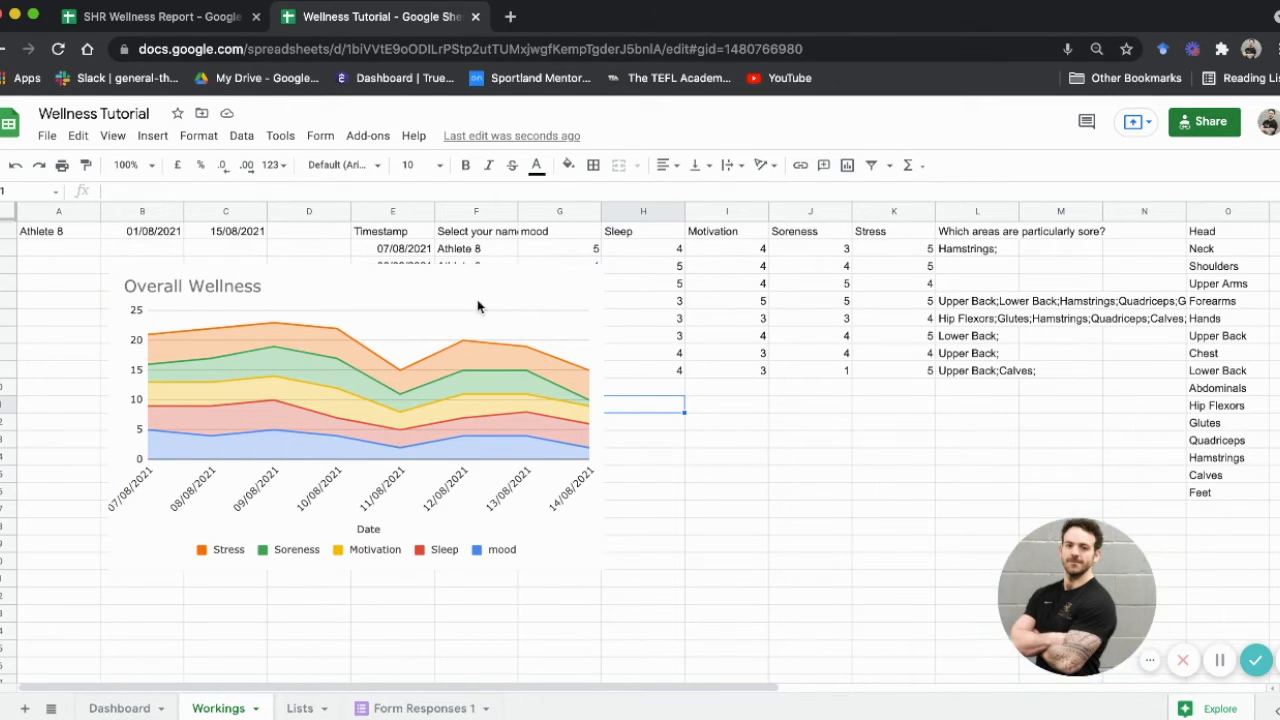
left_click(116, 707)
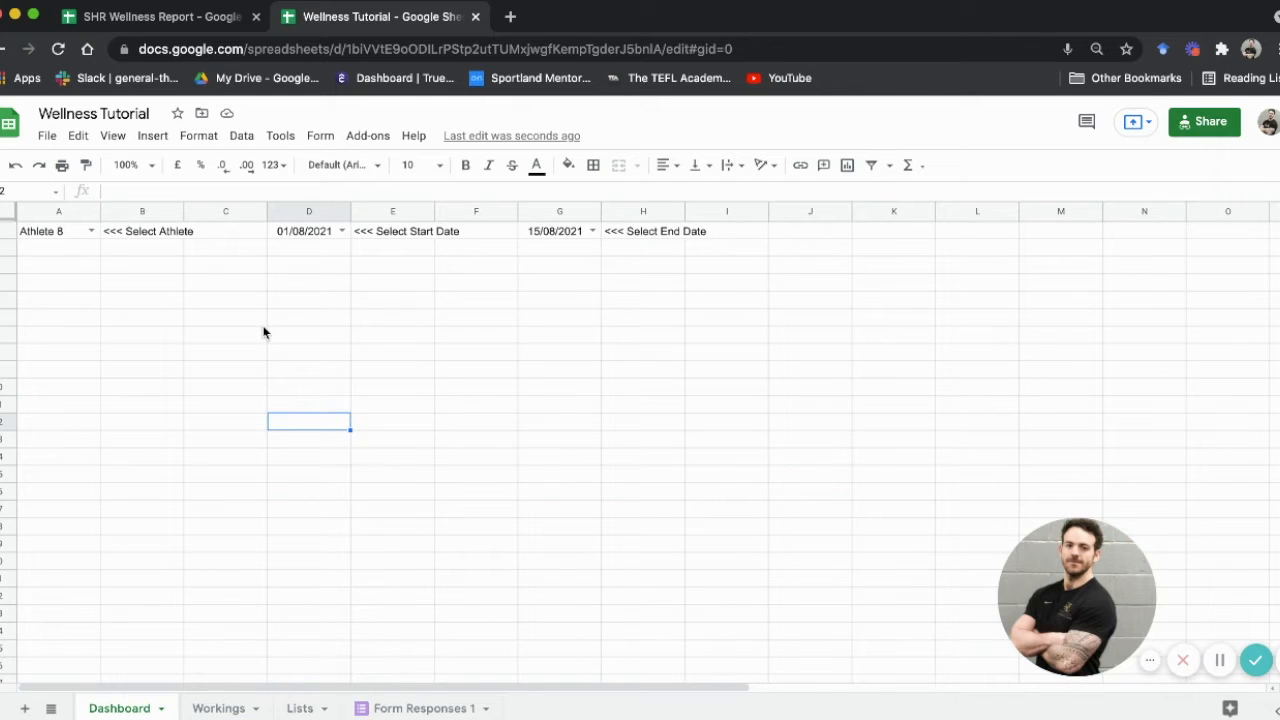
key("super+v")
- Place the pasted chart just below the athlete and date selectors, stretching it from column A across to column O
left_click_drag(509, 418, 244, 288)
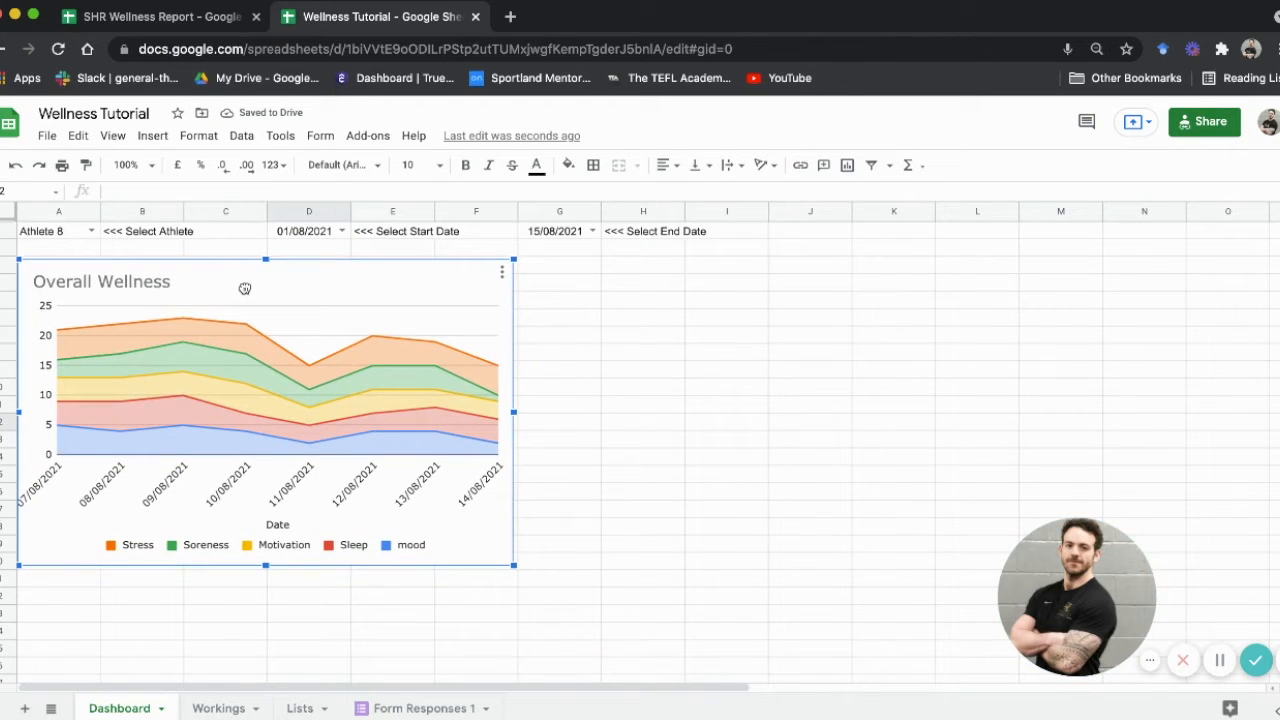
left_click_drag(515, 412, 1264, 412)
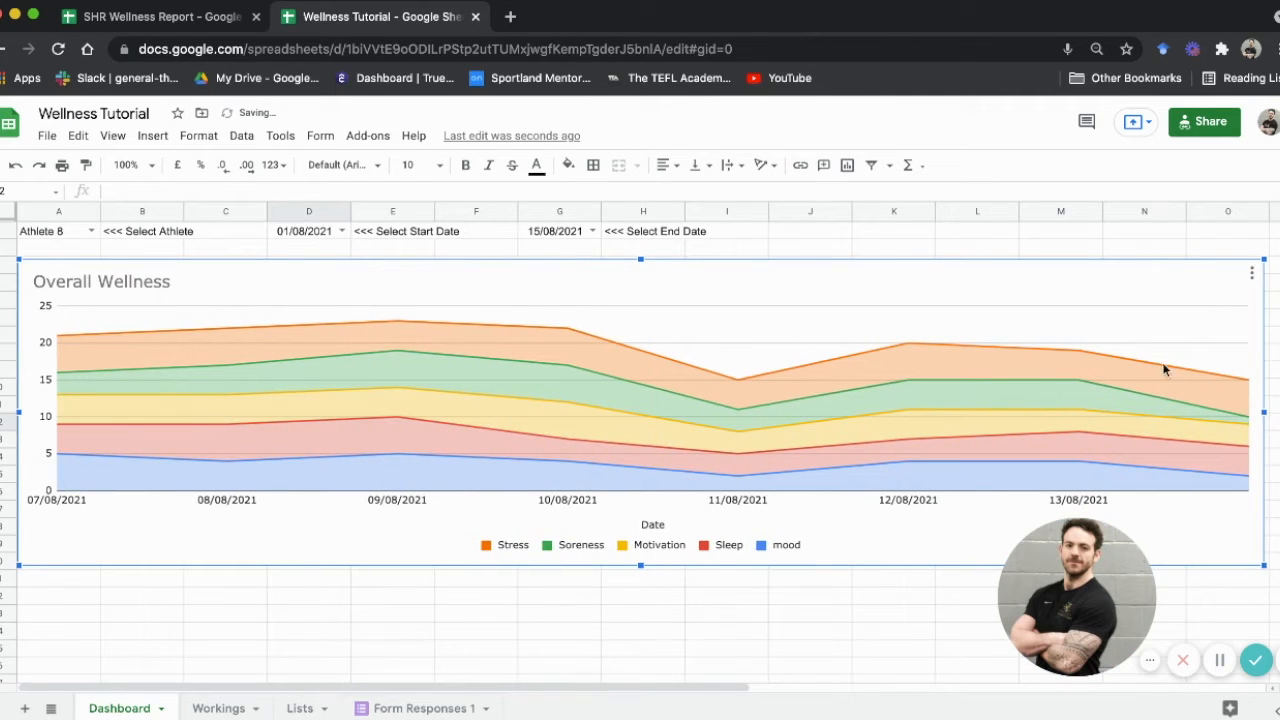
left_click(869, 238)
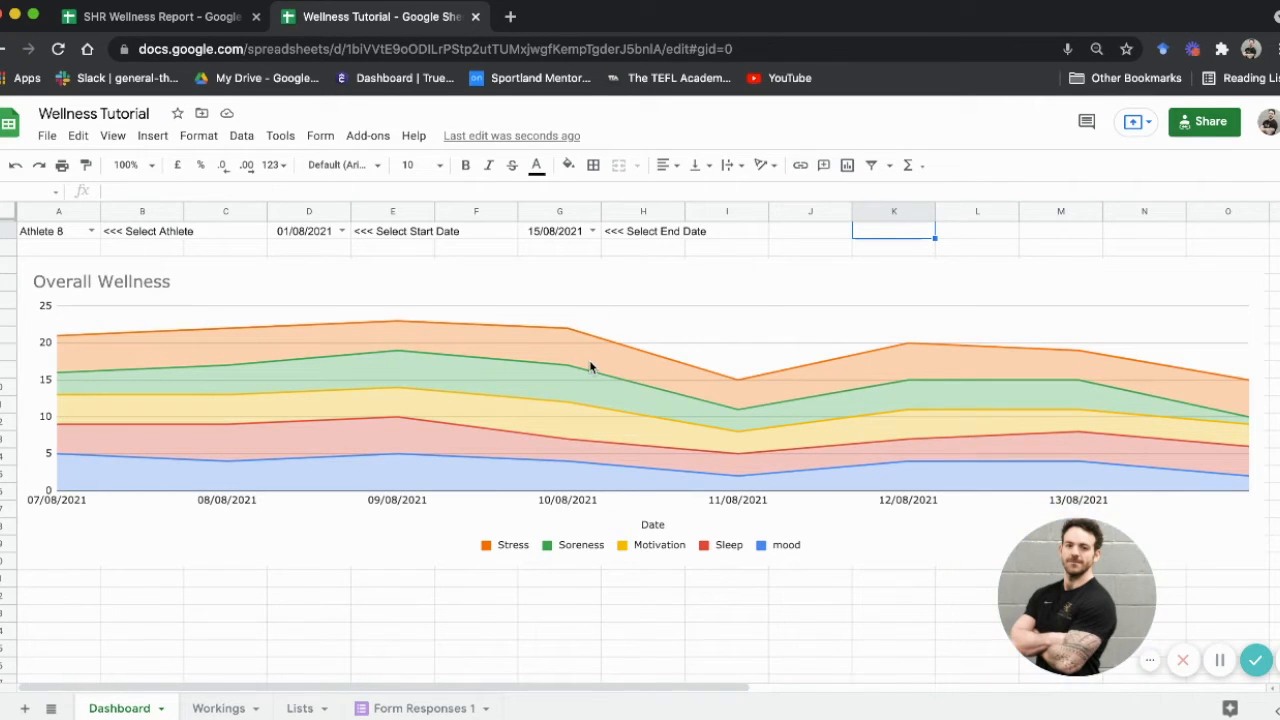
- Remove the vertical axis major gridlines from the Overall Wellness chart on the Dashboard
left_click(679, 294)
double_click(679, 292)
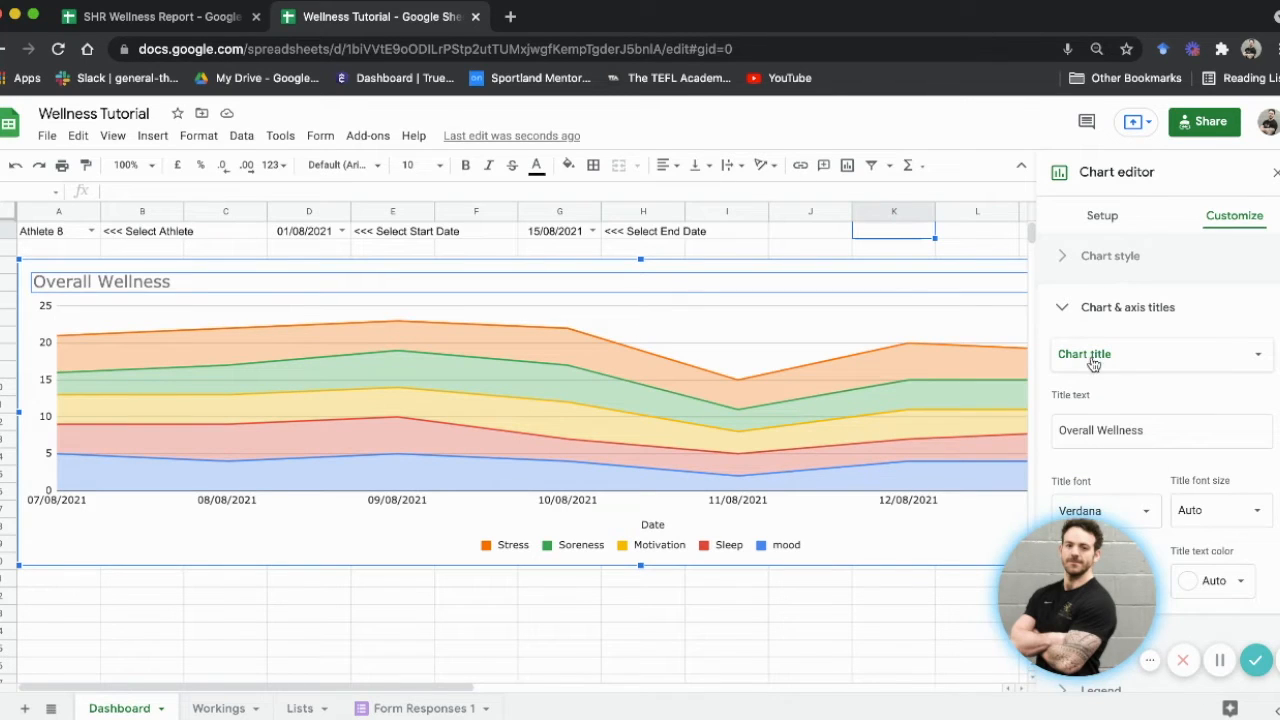
left_click_drag(978, 578, 802, 615)
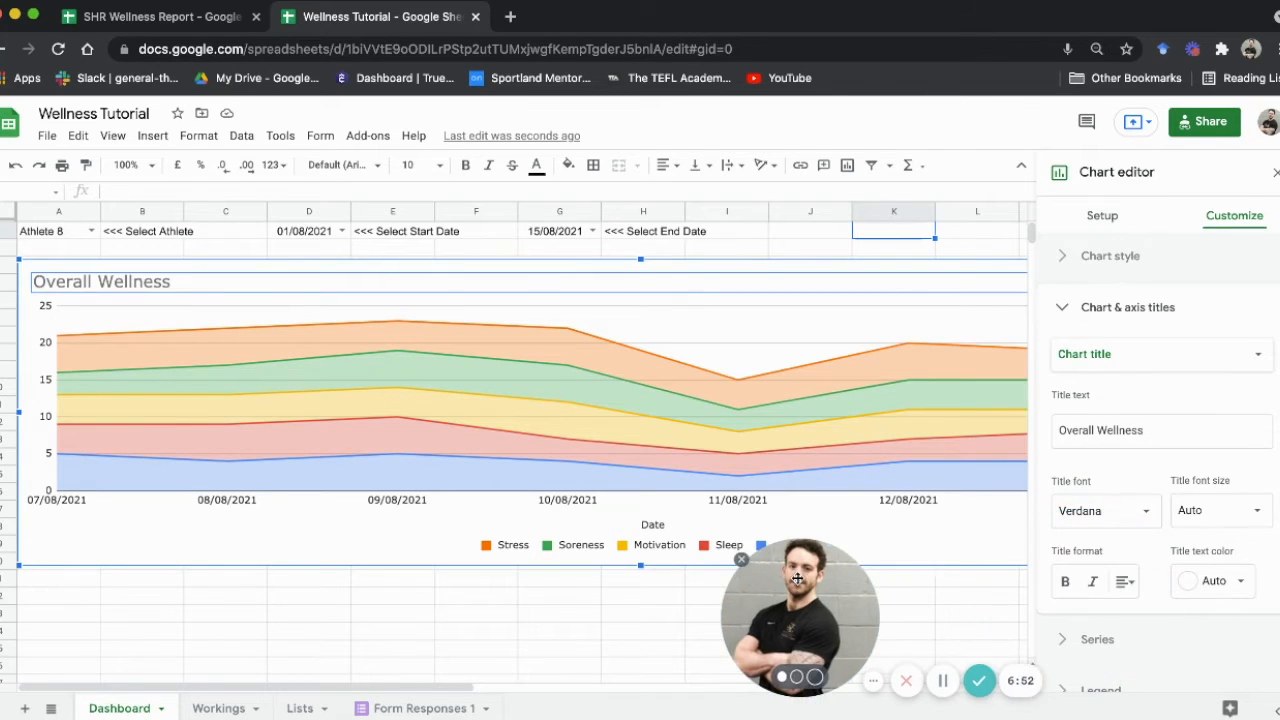
left_click(1068, 308)
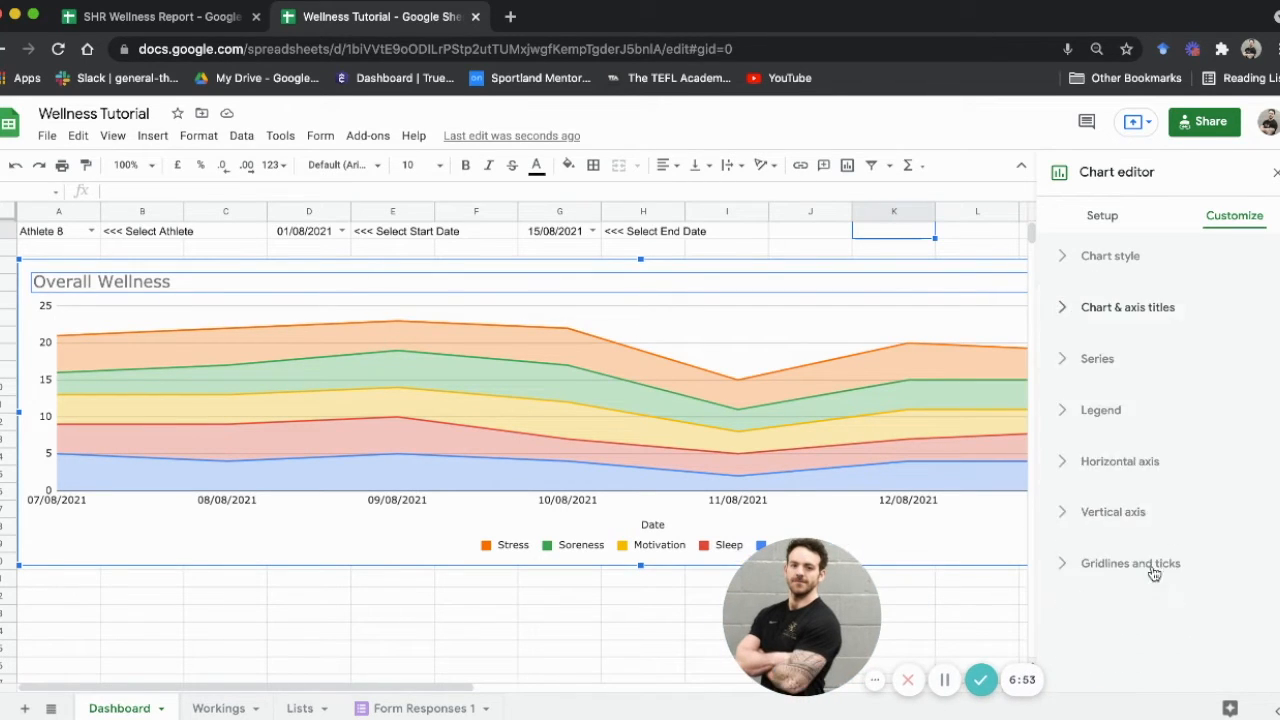
left_click(1121, 566)
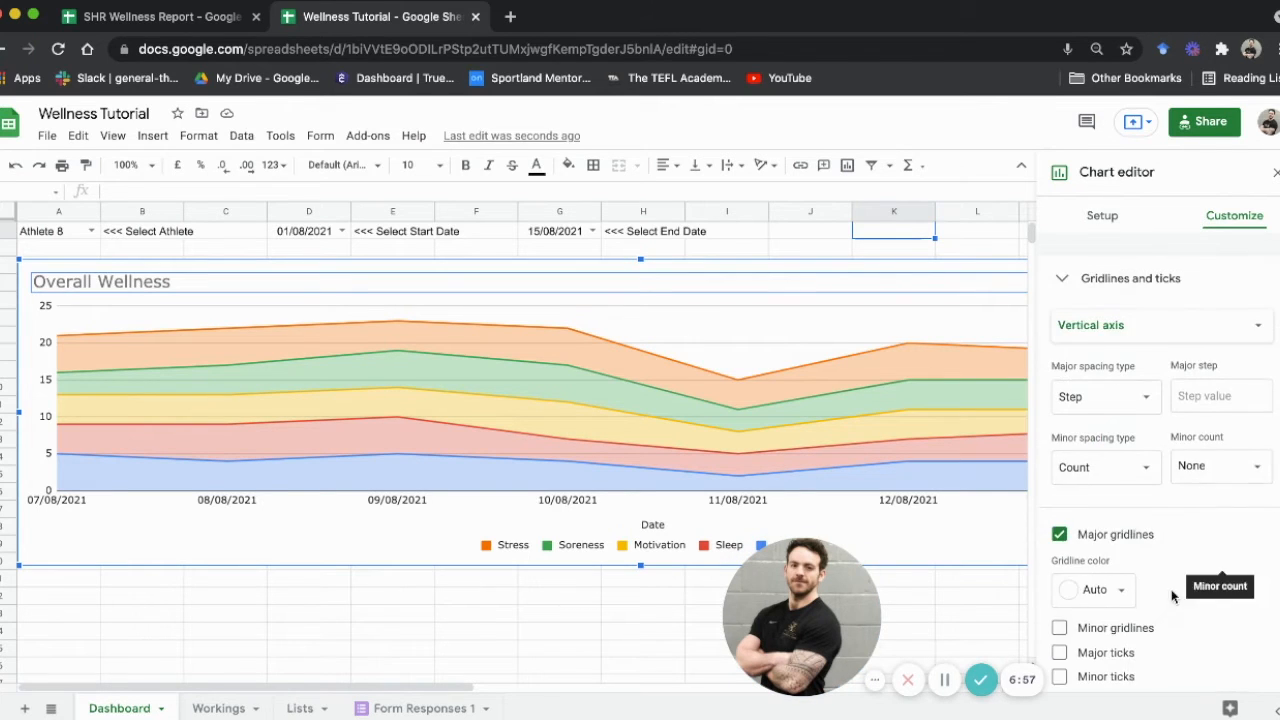
left_click(1060, 532)
- Turn on the Smooth style for the Overall Wellness chart's lines
scroll(1090, 507, "up", 3)
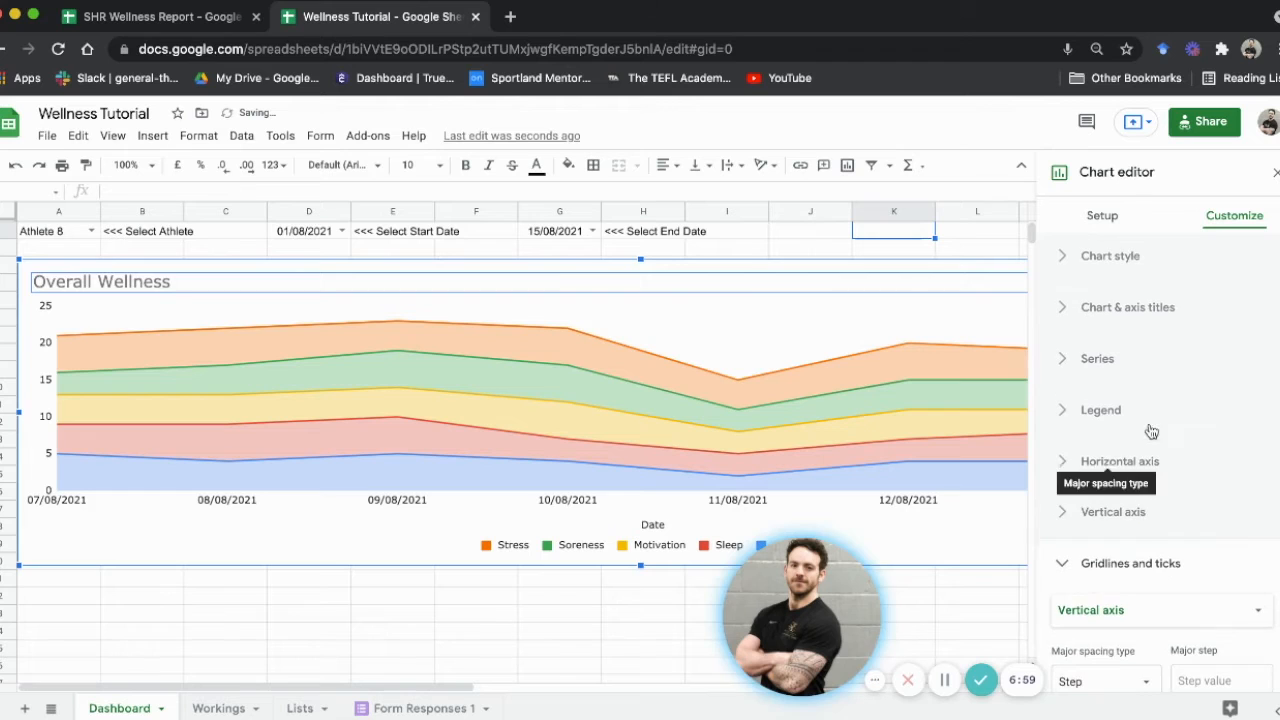
left_click(1111, 257)
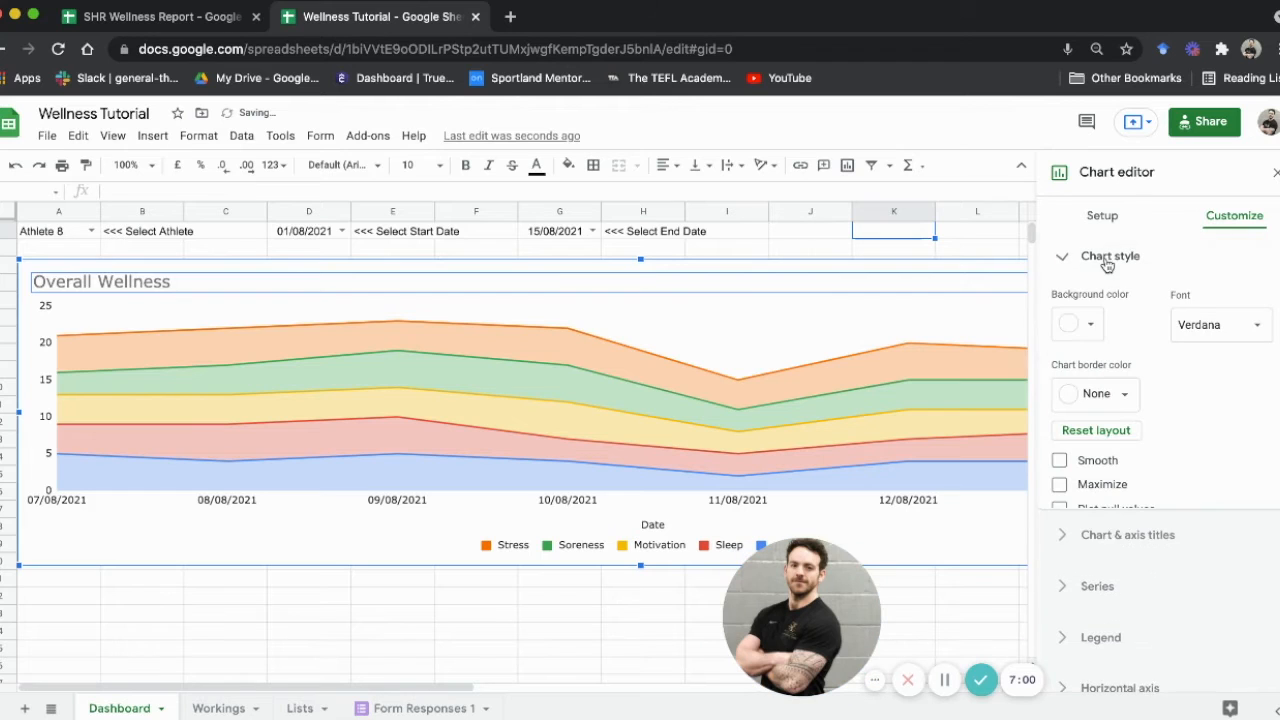
left_click(1091, 466)
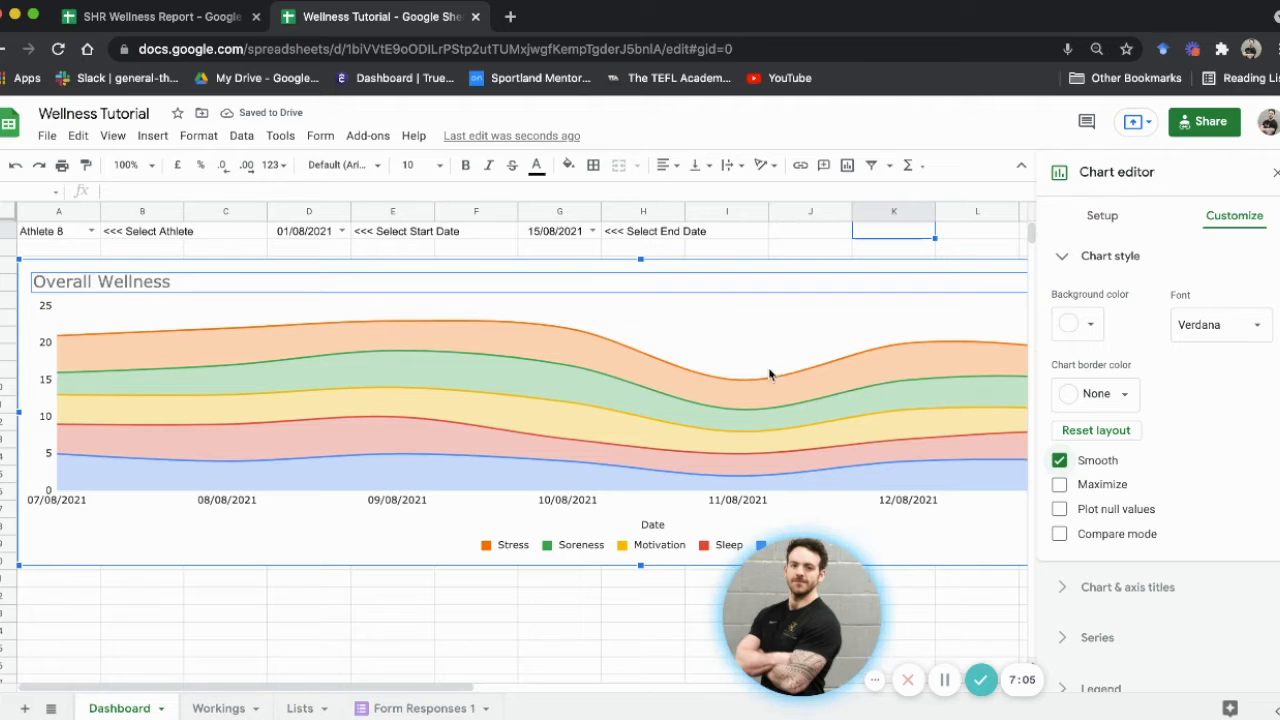
left_click(1084, 263)
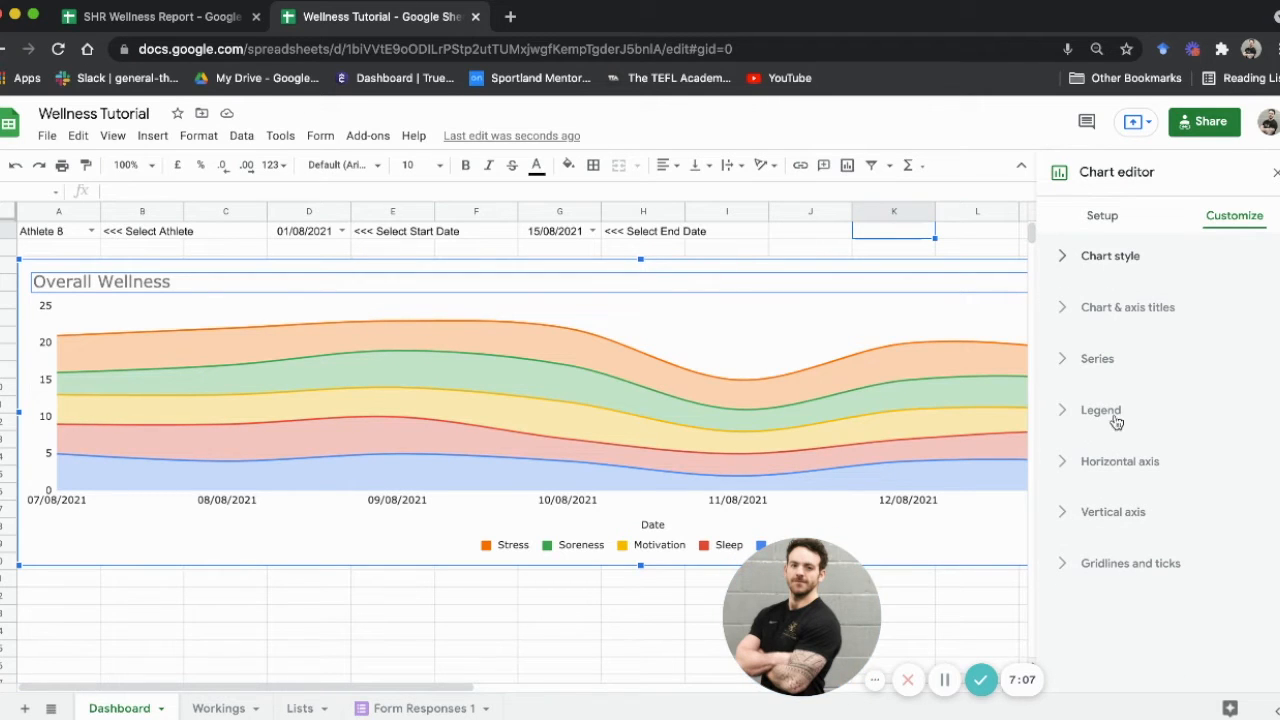
- Set the mood series' line color to black
left_click(1097, 362)
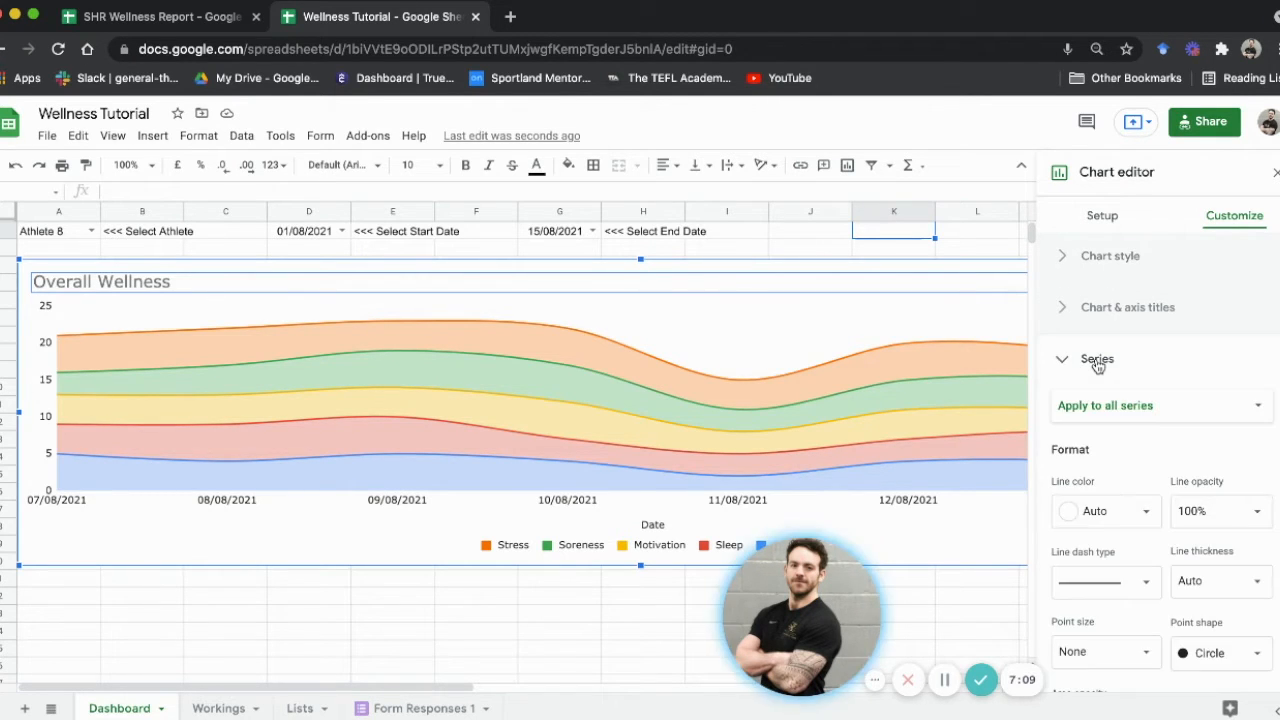
left_click(1200, 405)
left_click(1140, 430)
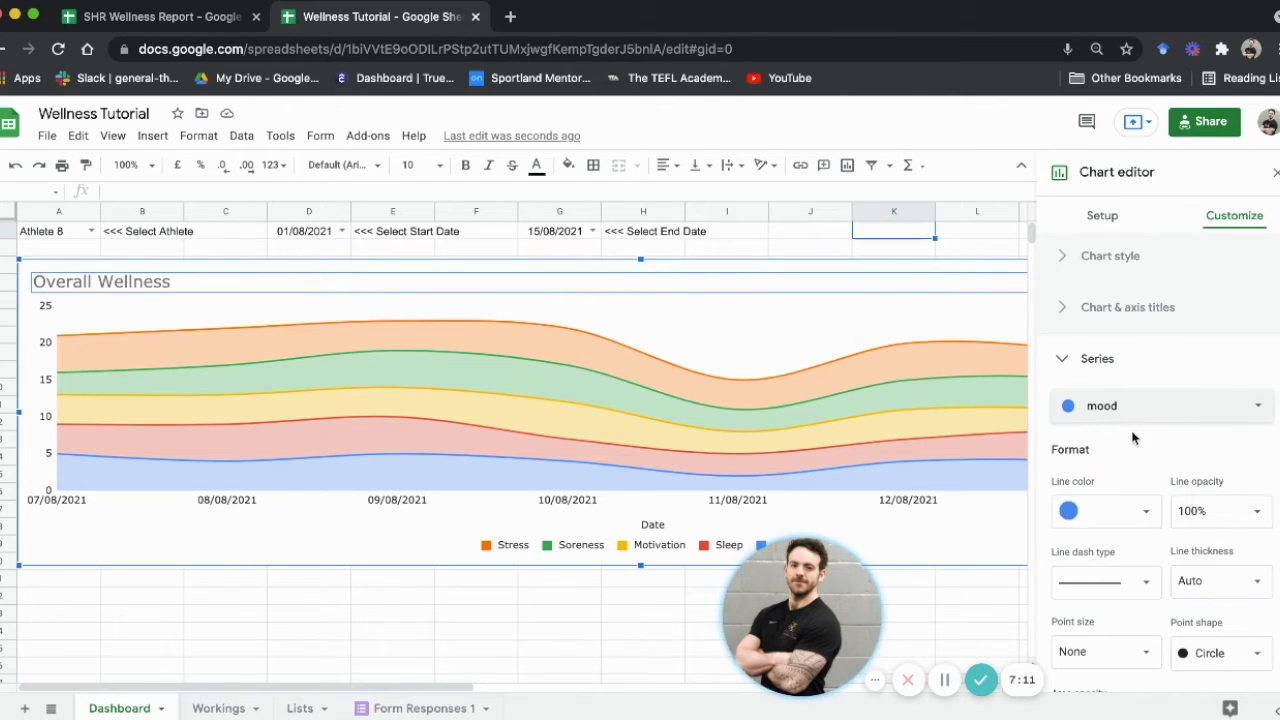
scroll(1145, 380, "down", 3)
left_click(1144, 274)
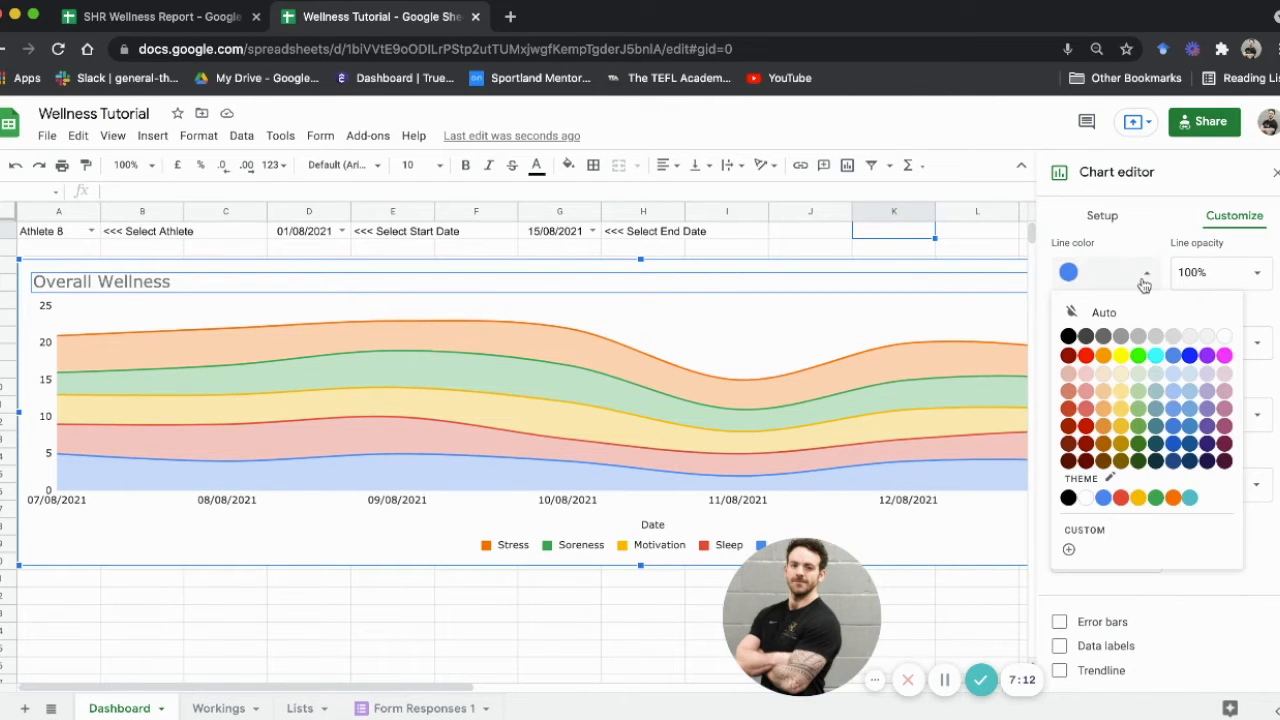
left_click(1068, 336)
scroll(1140, 360, "up", 2)
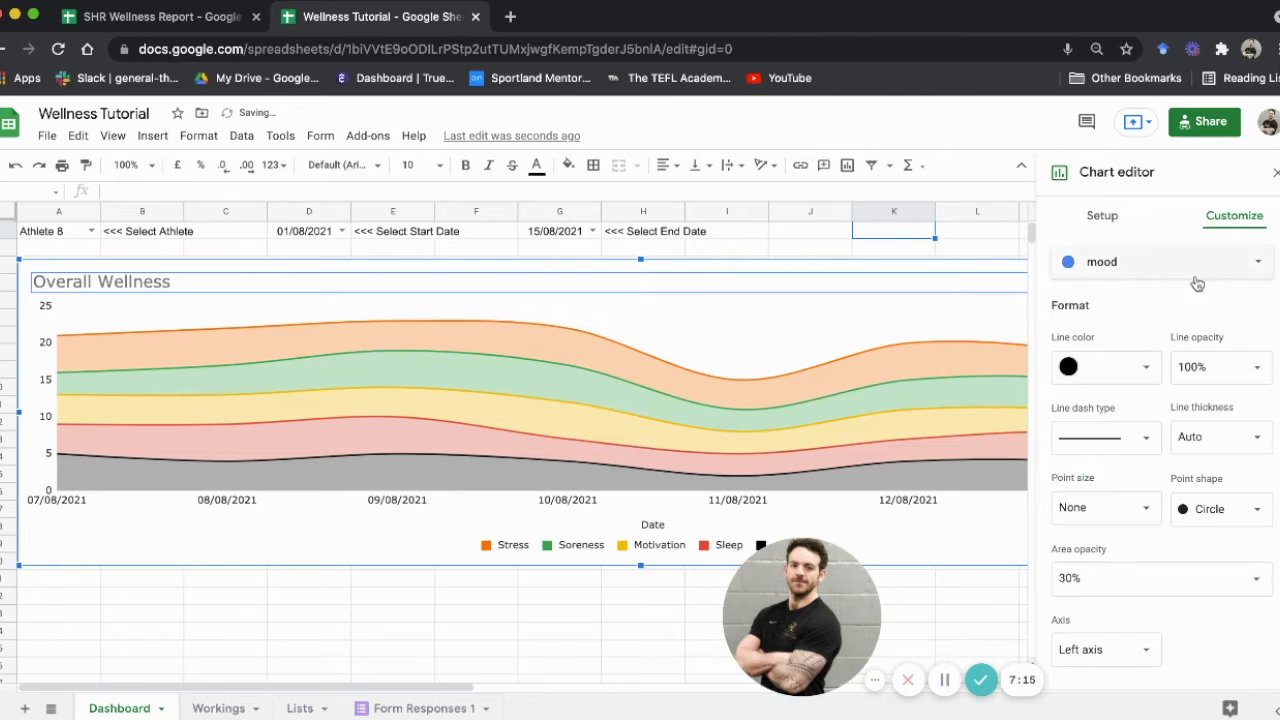
- Set the Soreness series' line color to red
left_click(1195, 262)
left_click(1148, 340)
left_click(1140, 367)
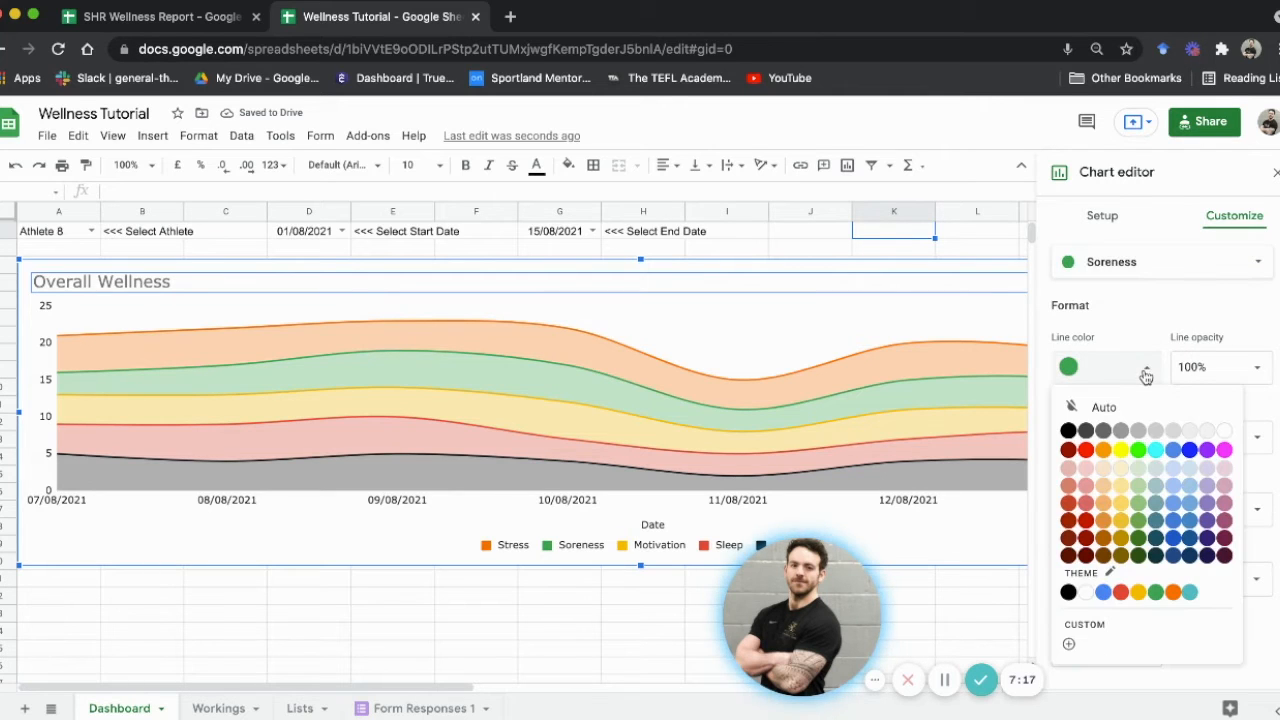
left_click(1086, 451)
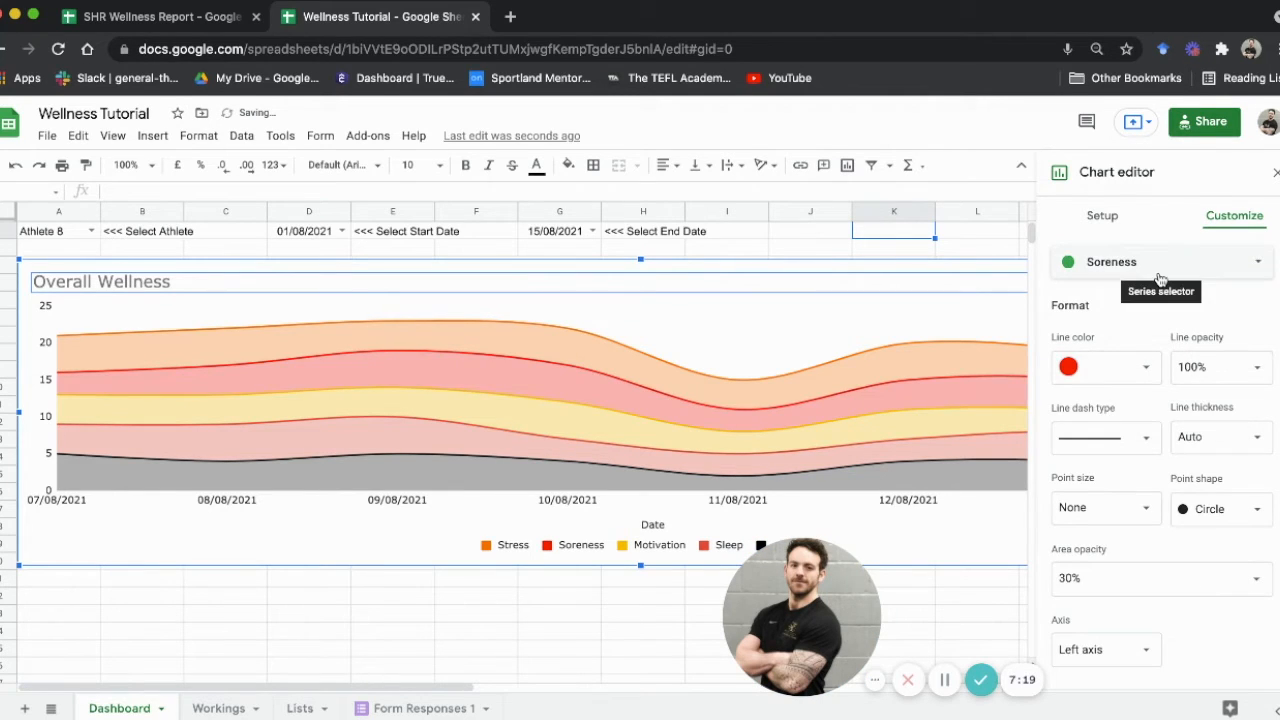
left_click(1160, 264)
left_click(1155, 231)
left_click(1140, 375)
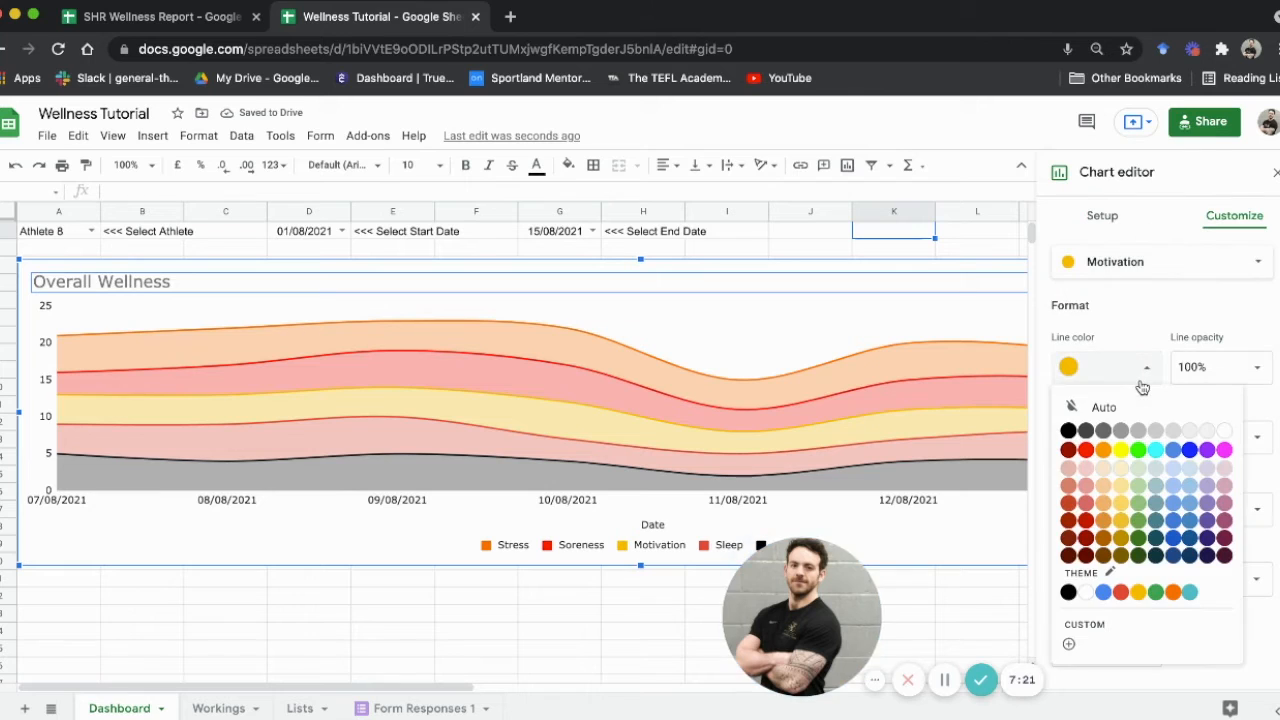
- Set the Sleep series' line color to the theme blue and reopen the choice of series
left_click(1160, 261)
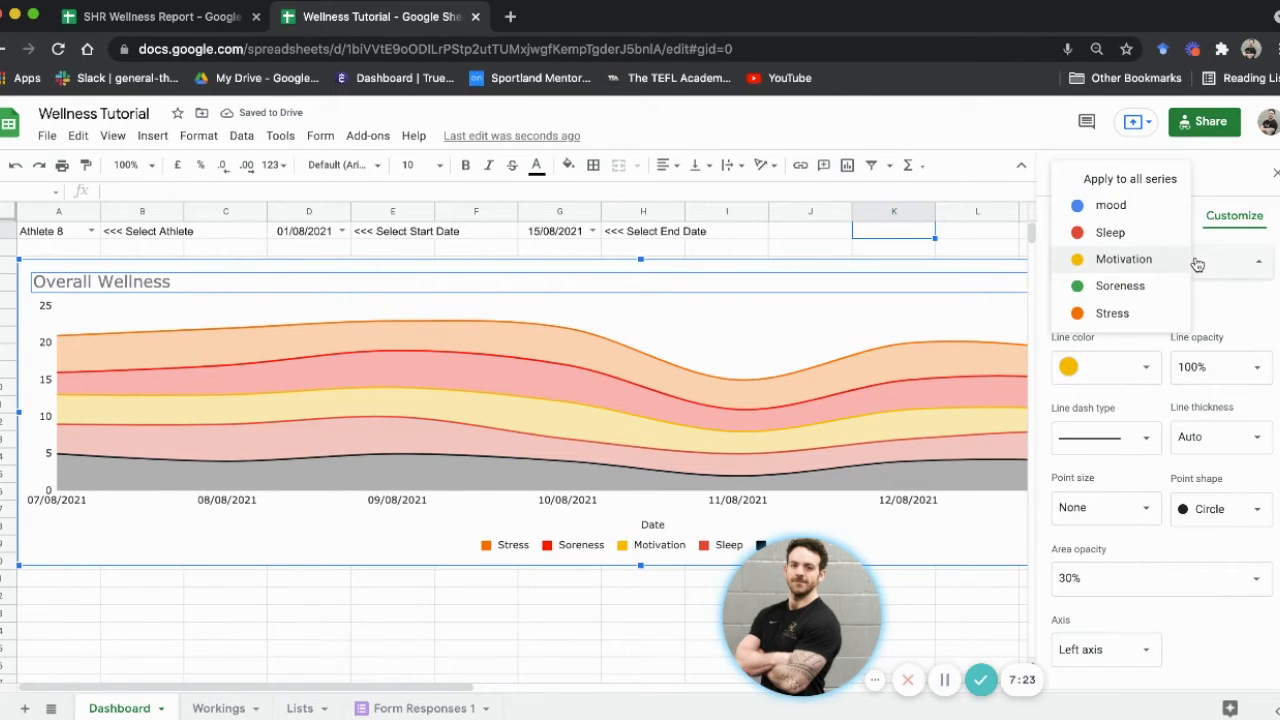
left_click(1142, 240)
left_click(1150, 370)
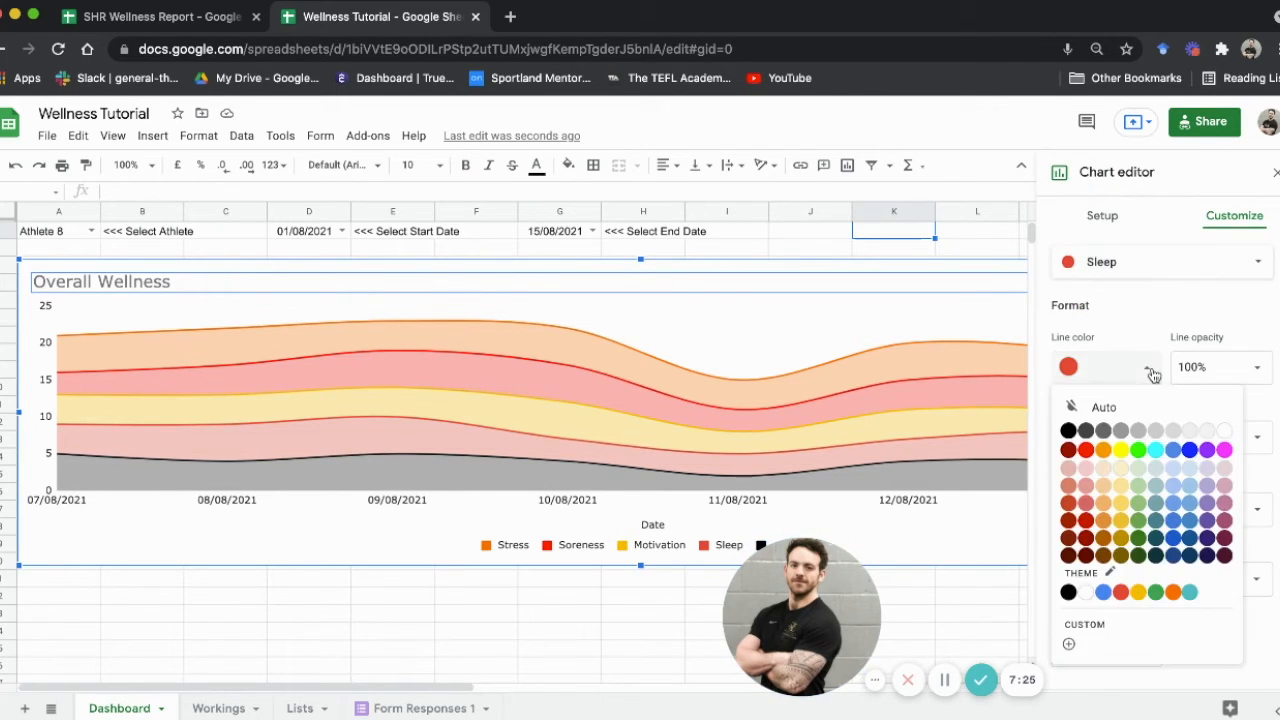
left_click(1104, 594)
left_click(1212, 262)
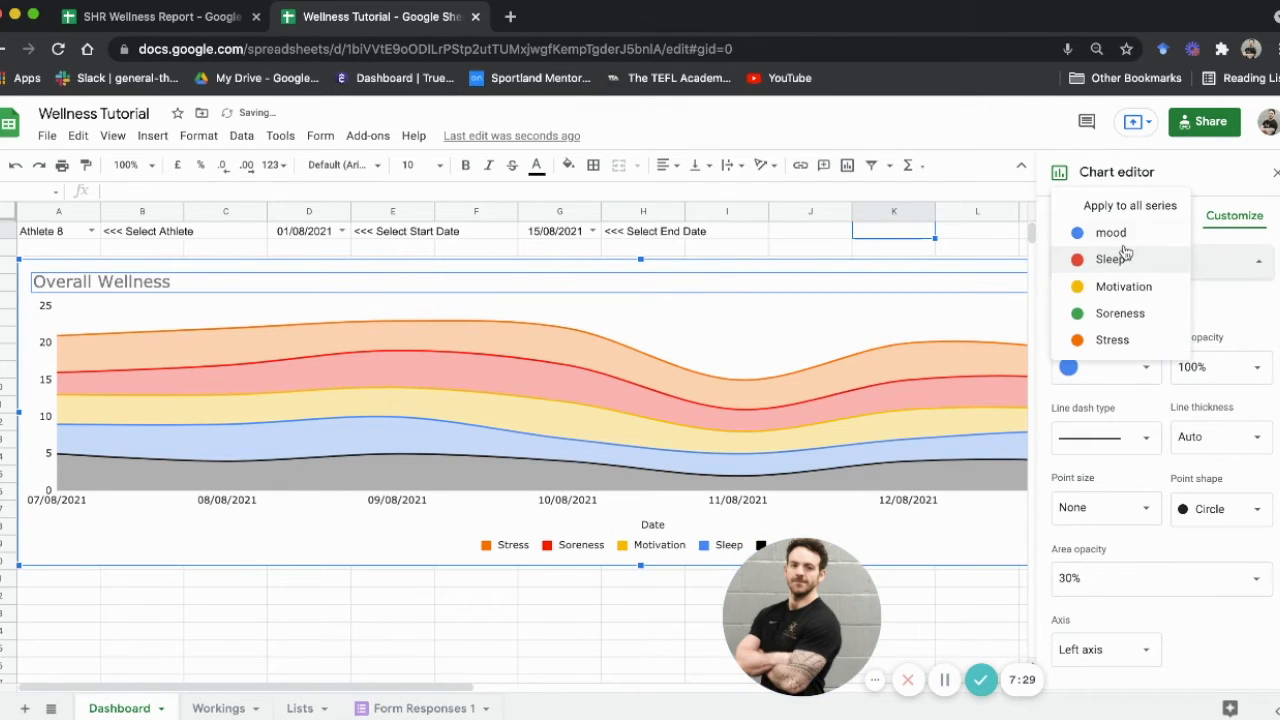
- Set the Stress series' line color to the theme green and close the chart editor
left_click(1150, 345)
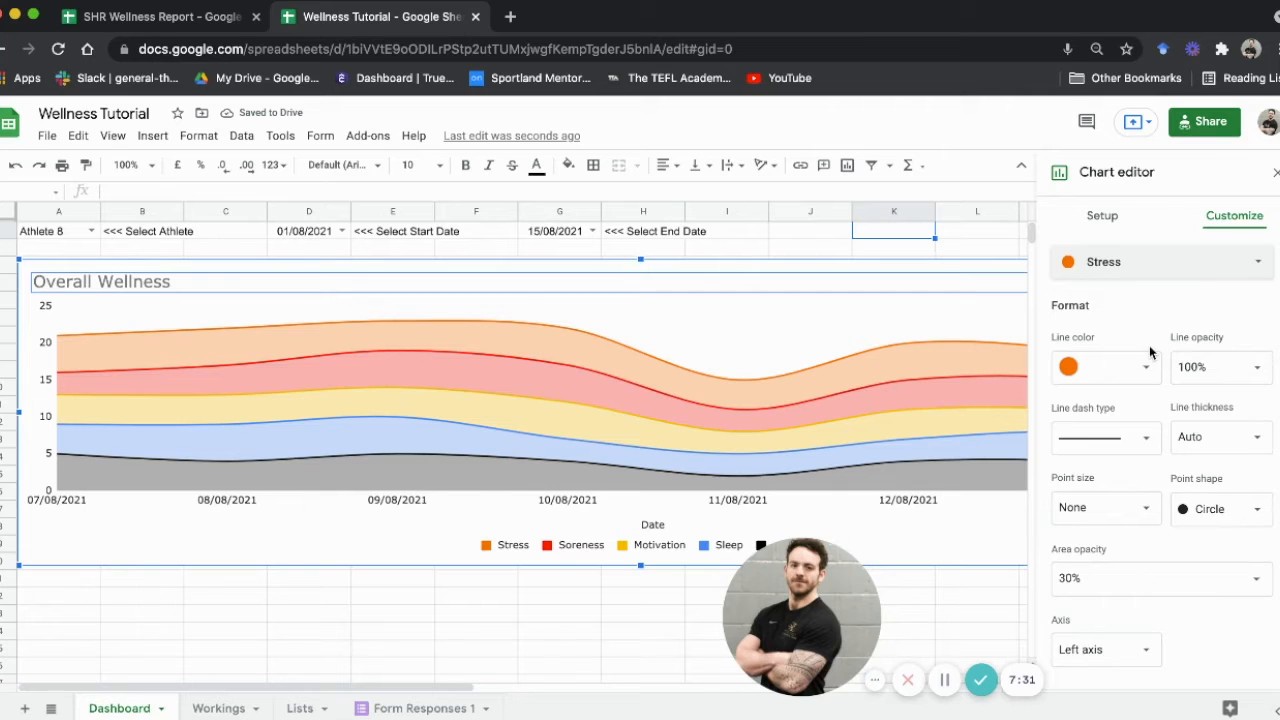
left_click(1140, 366)
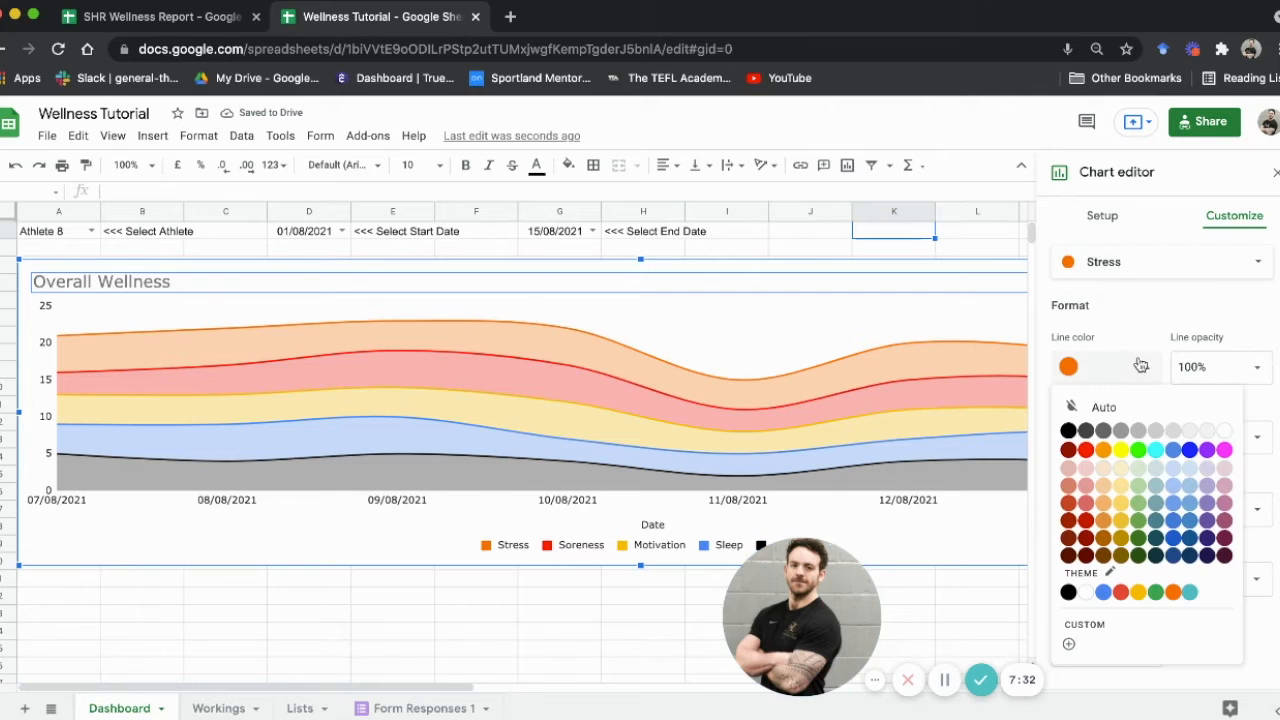
left_click(1155, 593)
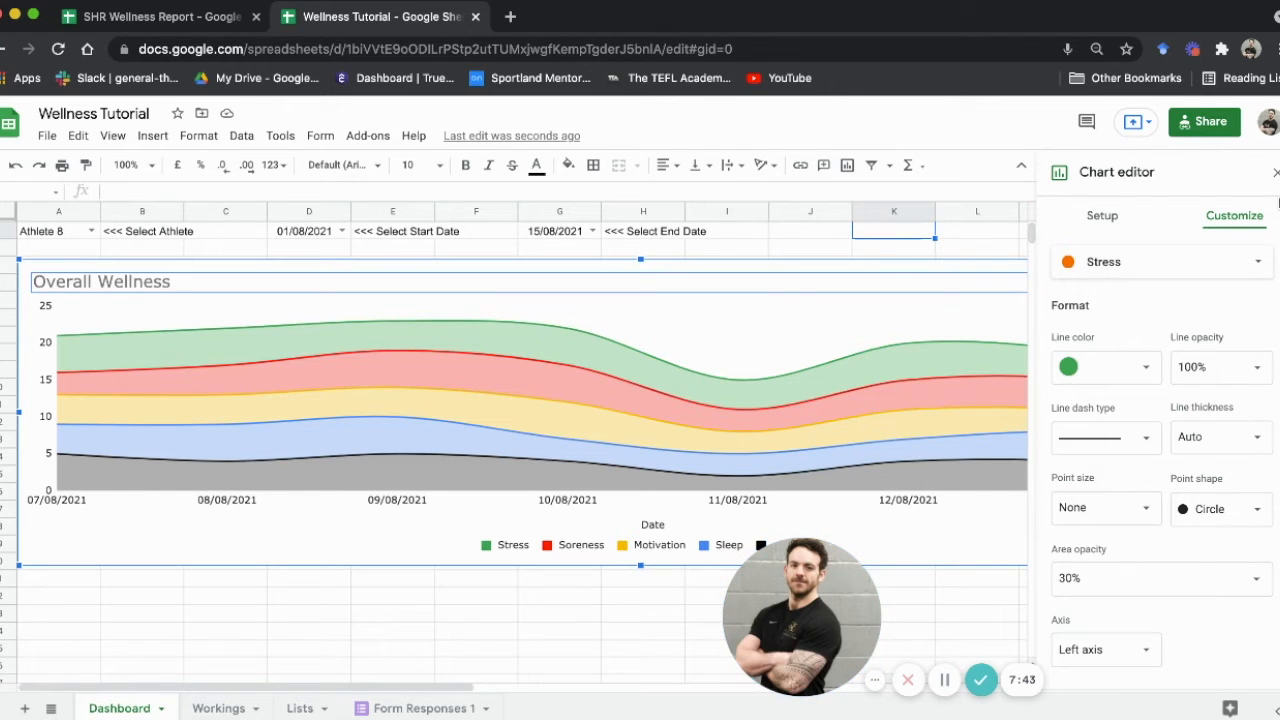
left_click(1274, 174)
left_click_drag(813, 568, 38, 540)
- Delete the original Overall Wellness chart from the Workings sheet and return to the Dashboard sheet
left_click(216, 708)
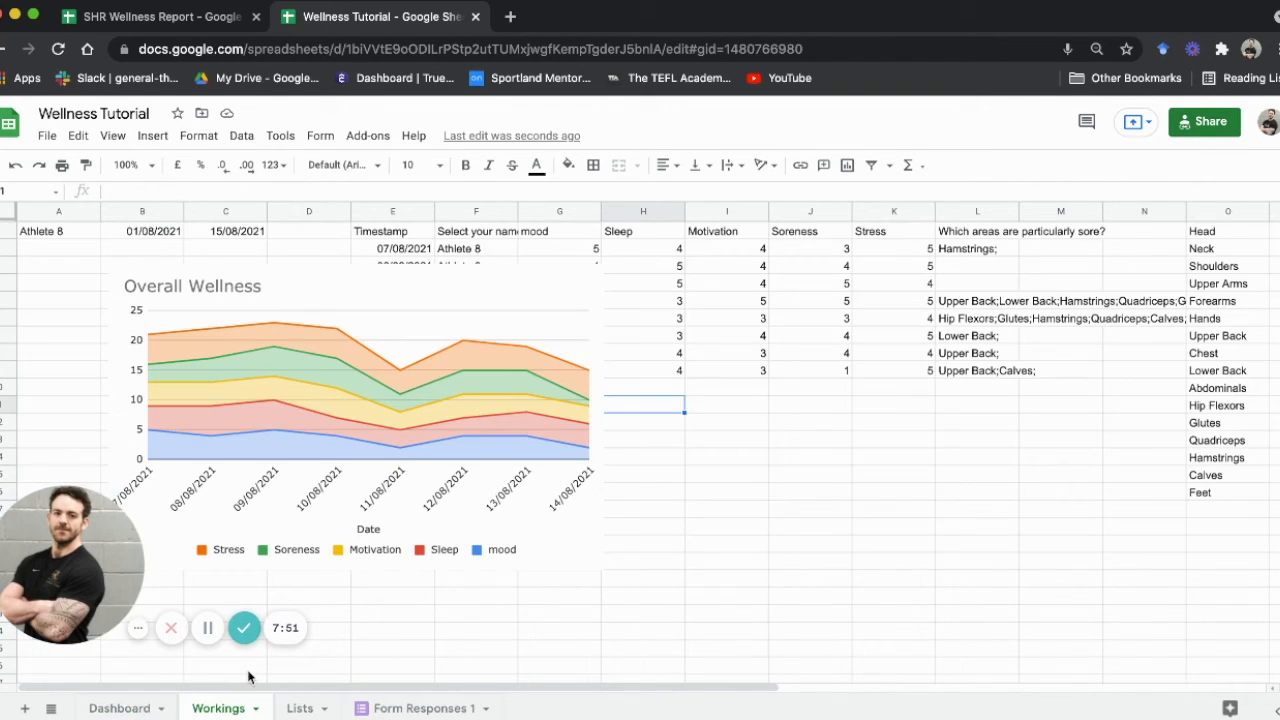
left_click(545, 283)
left_click_drag(545, 281, 521, 603)
scroll(562, 525, "down", 3)
left_click_drag(554, 540, 525, 613)
key("Delete")
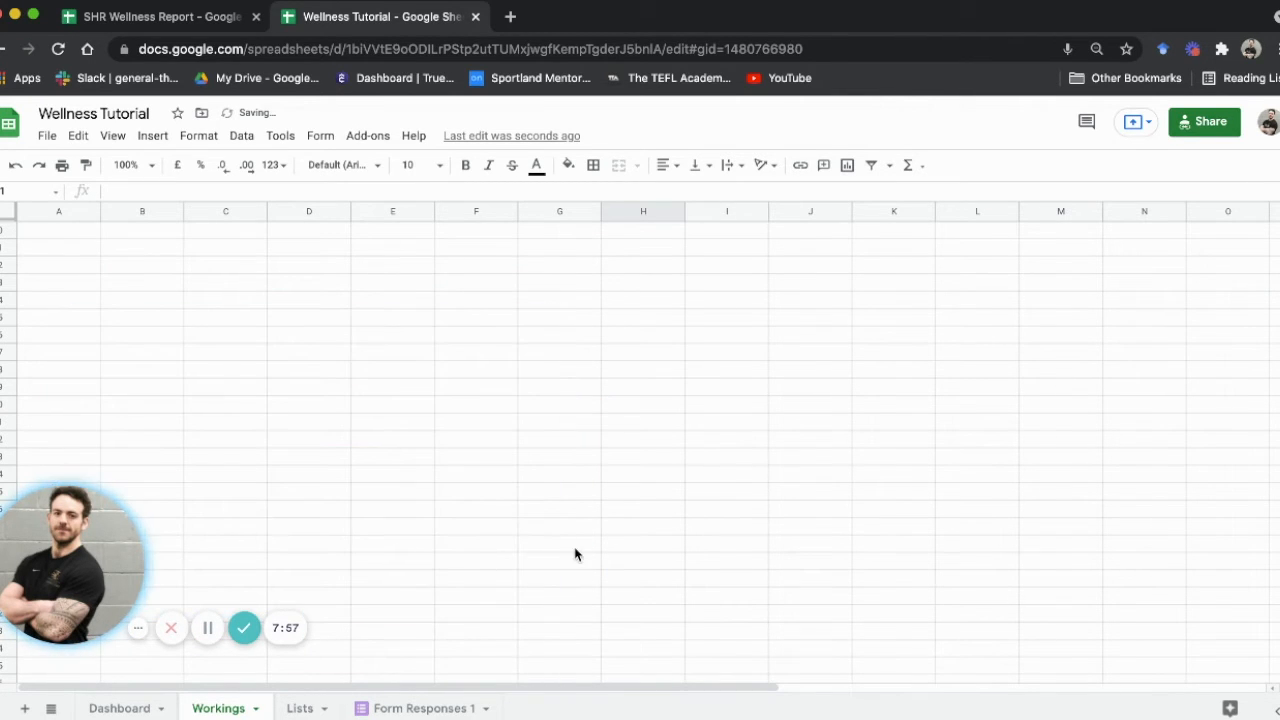
scroll(573, 550, "up", 5)
left_click(118, 708)
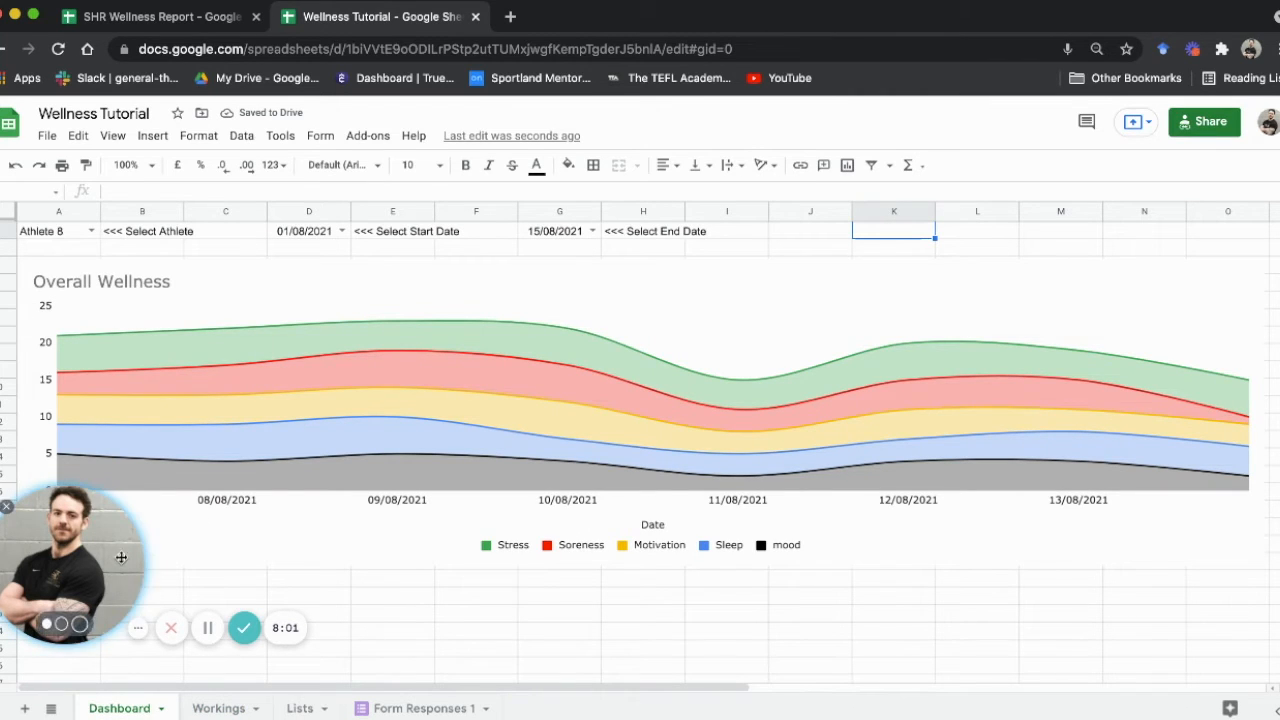
- Insert a new chart on the Workings sheet from columns E to K, Timestamp through Stress
left_click(219, 708)
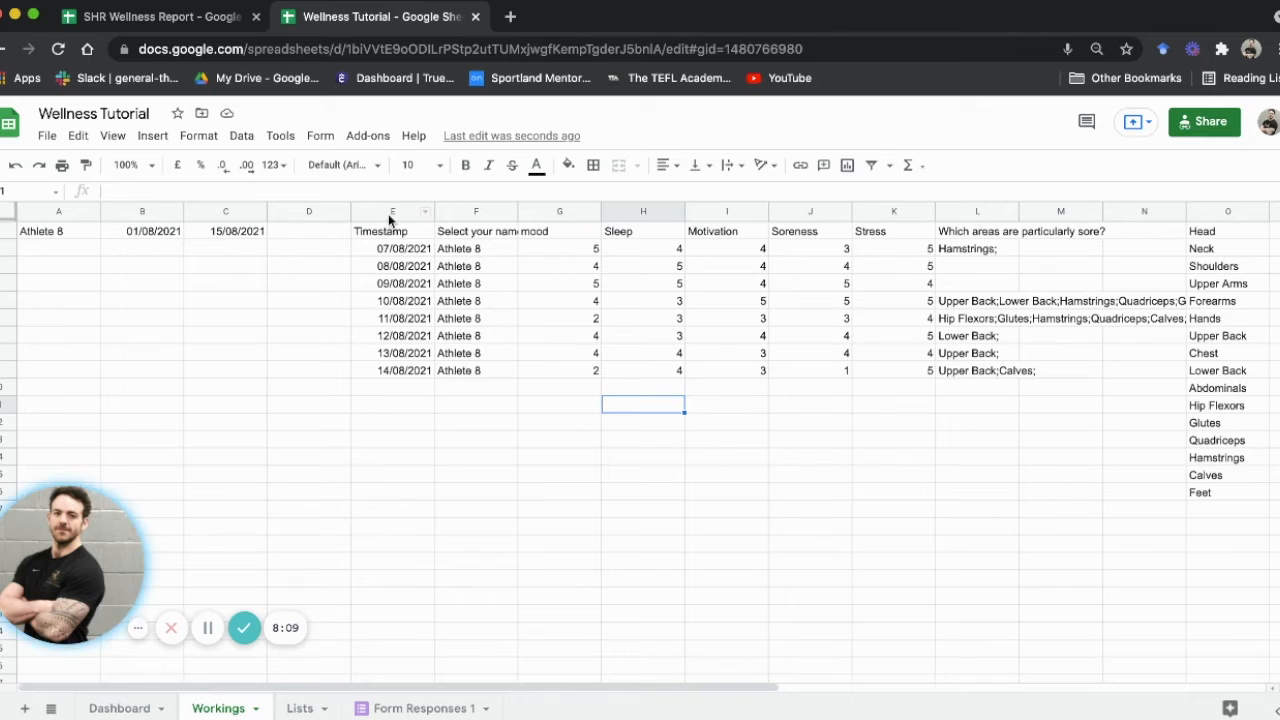
left_click_drag(392, 213, 897, 200)
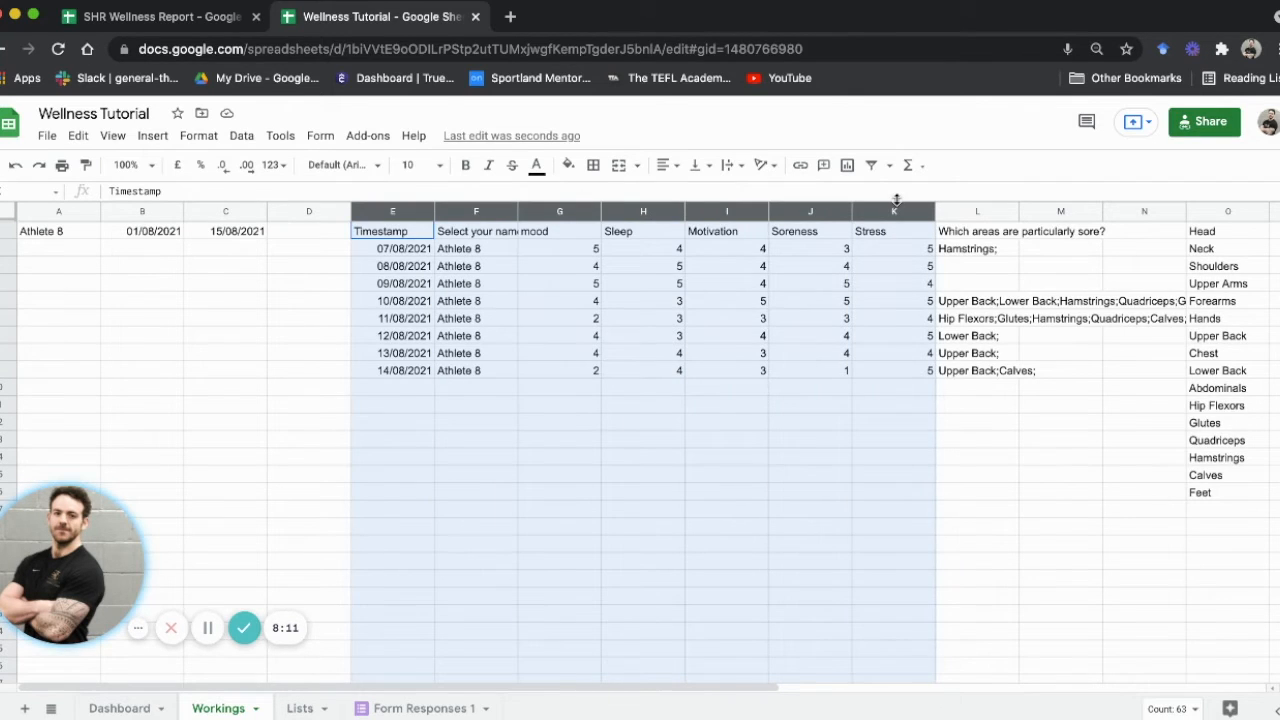
left_click(152, 136)
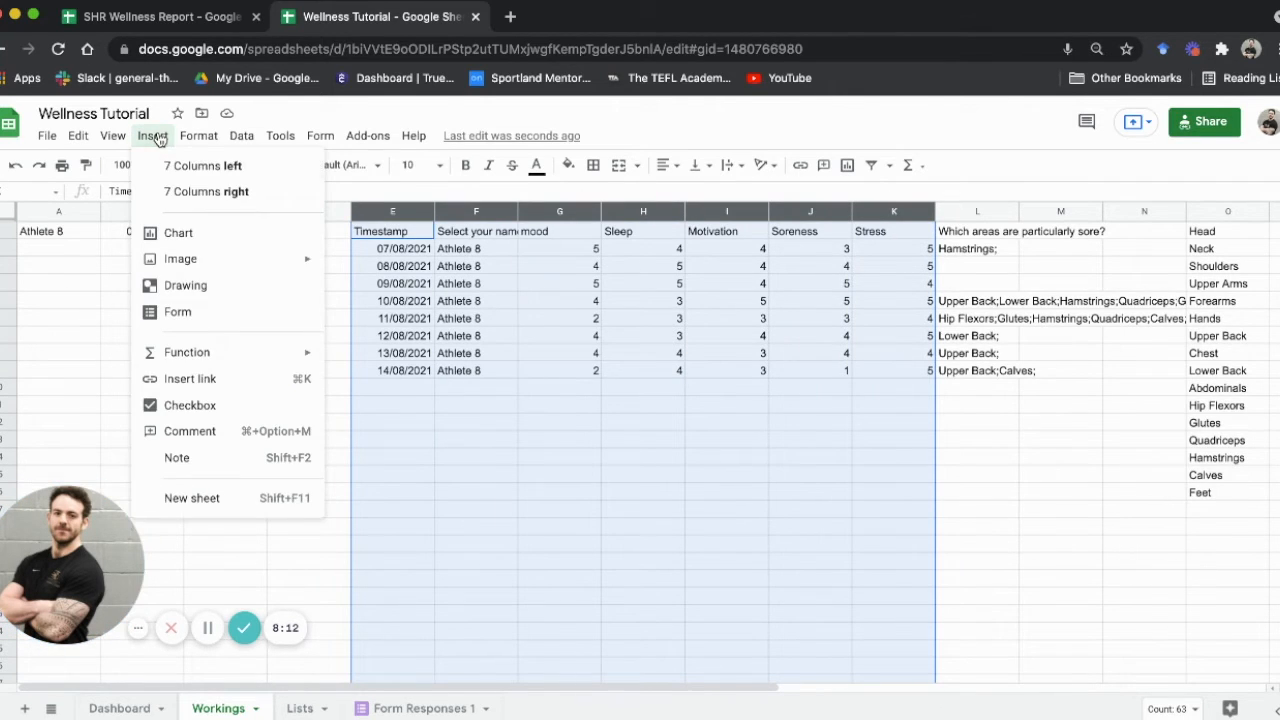
left_click(172, 236)
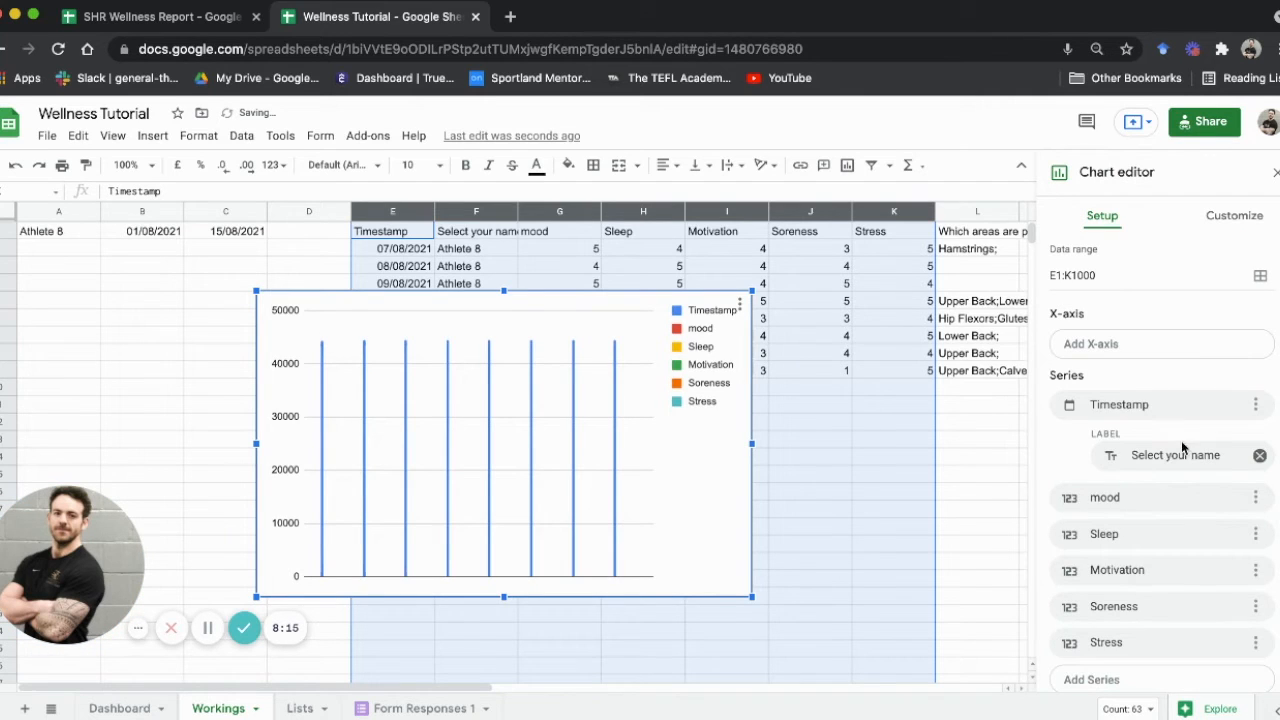
- Use Timestamp as the new chart's X-axis
left_click(1210, 352)
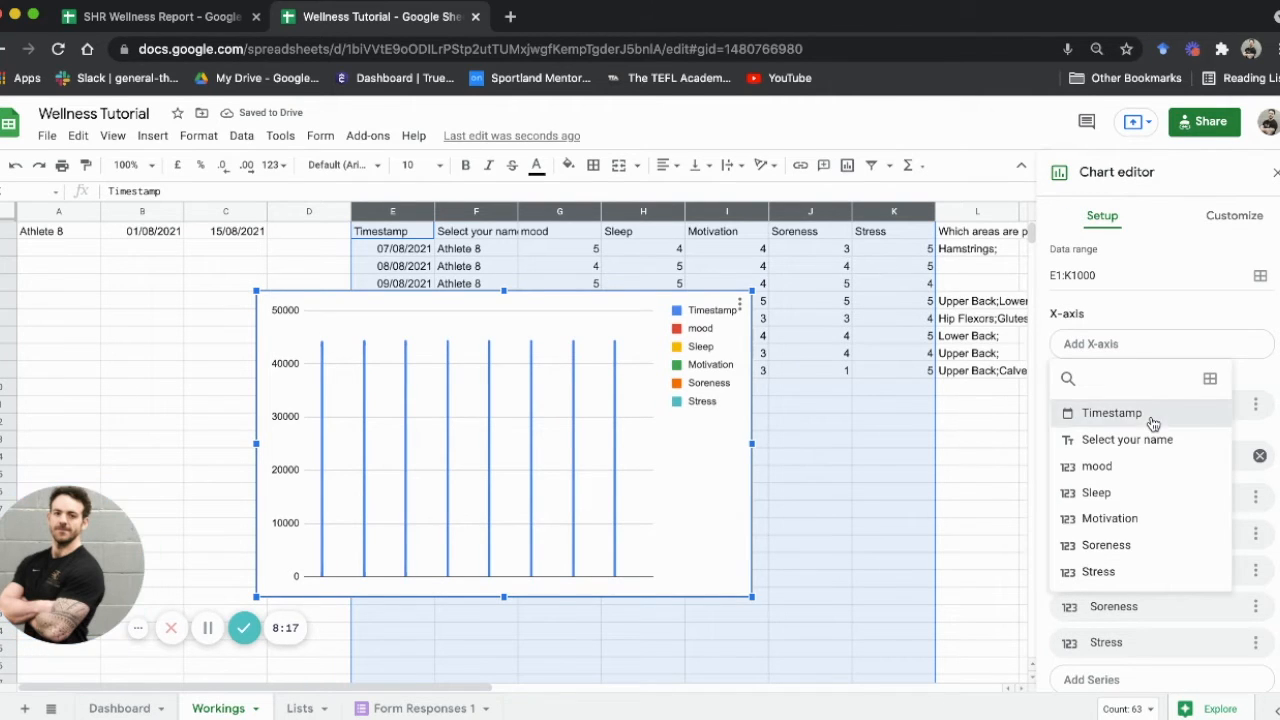
left_click(1111, 413)
scroll(1196, 488, "down", 1)
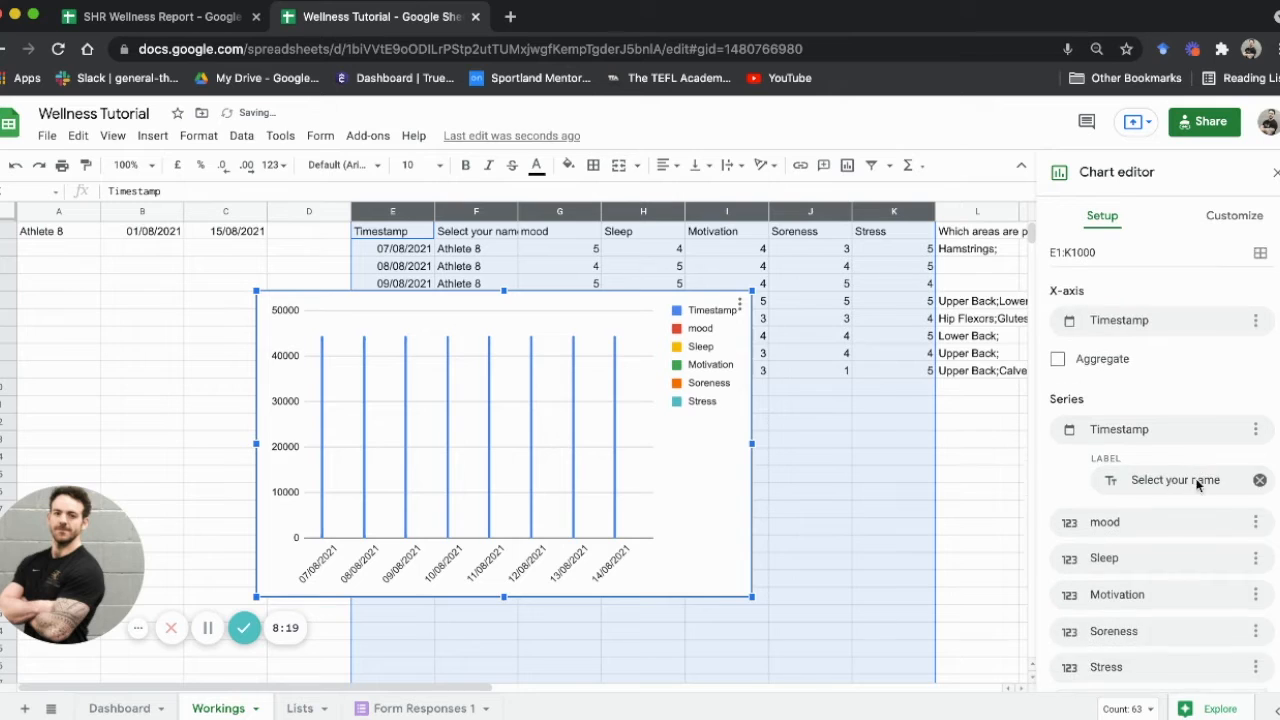
- Remove all series from the new chart and add mood as its only series
scroll(1210, 492, "down", 1)
left_click(1256, 391)
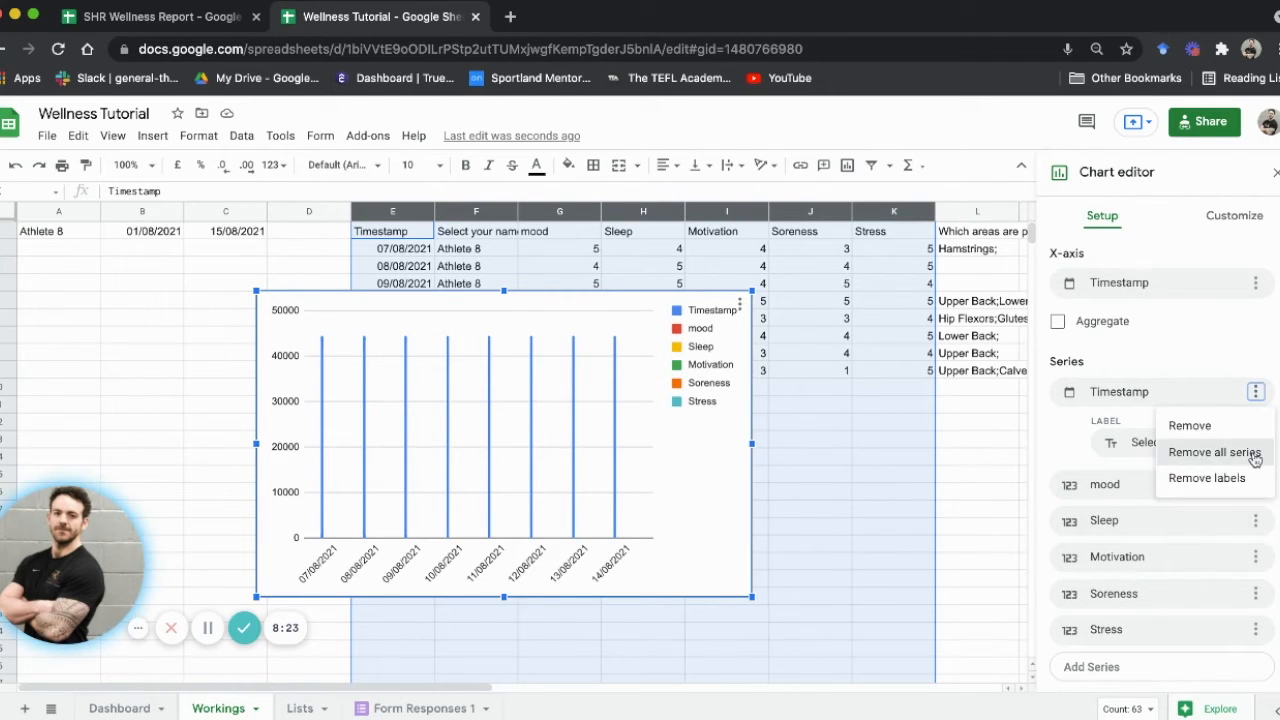
left_click(1214, 452)
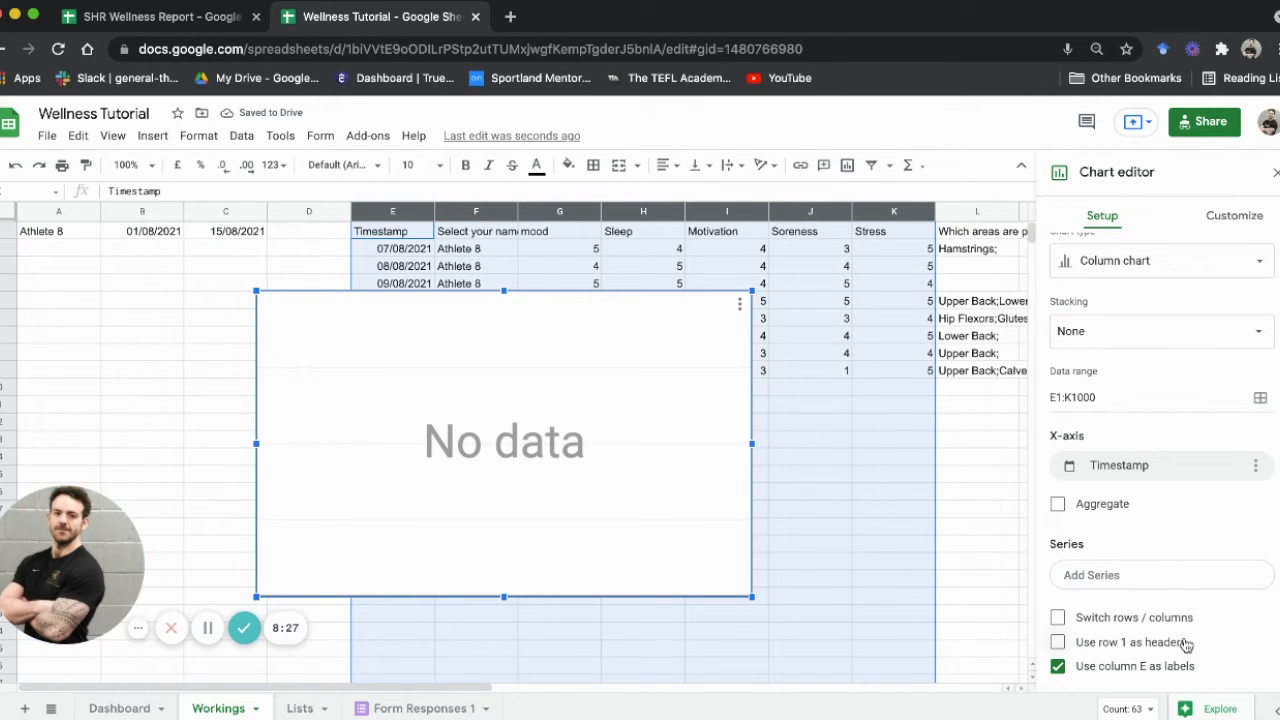
left_click(1145, 582)
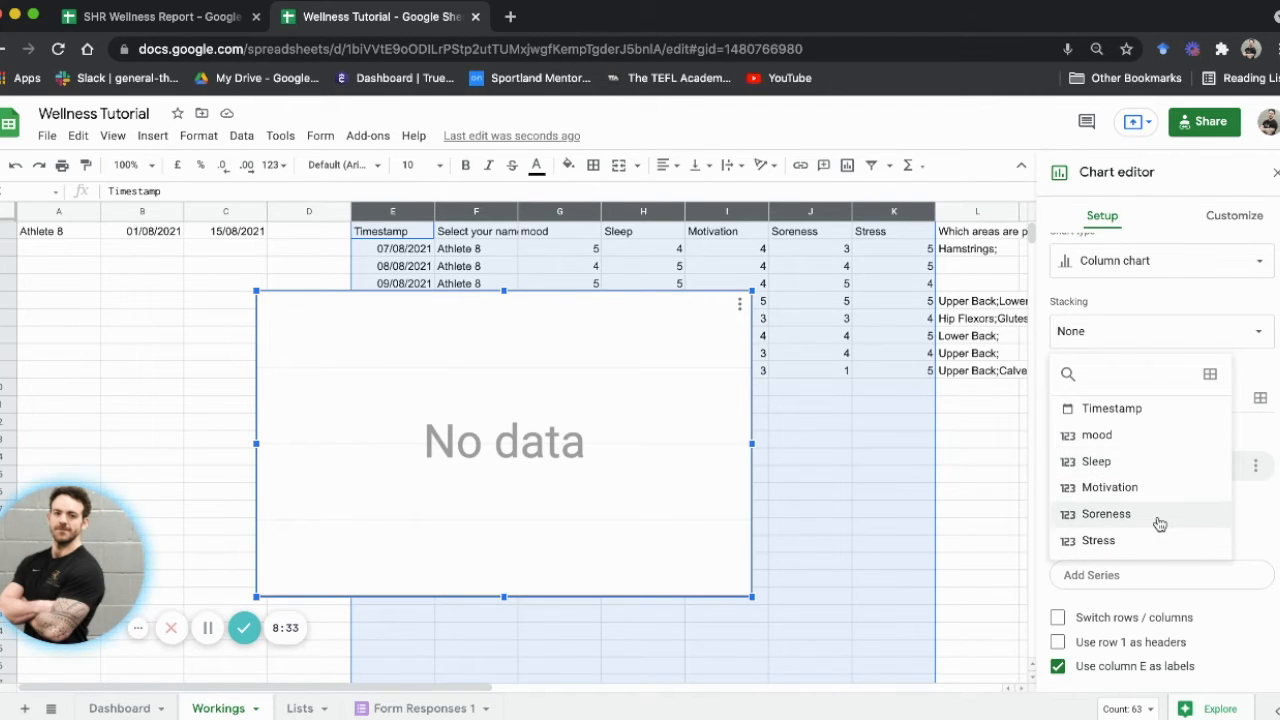
left_click(1169, 437)
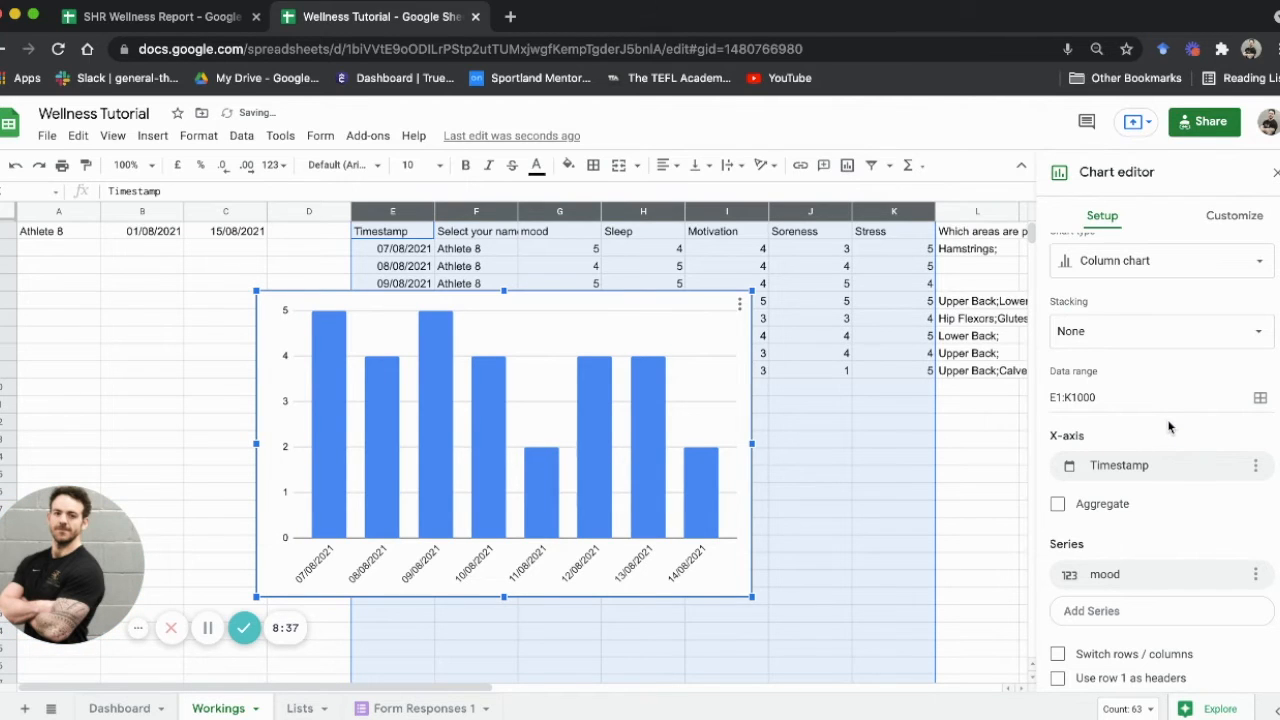
- Style the mood column chart with no border color and the Verdana font
scroll(1170, 424, "up", 1)
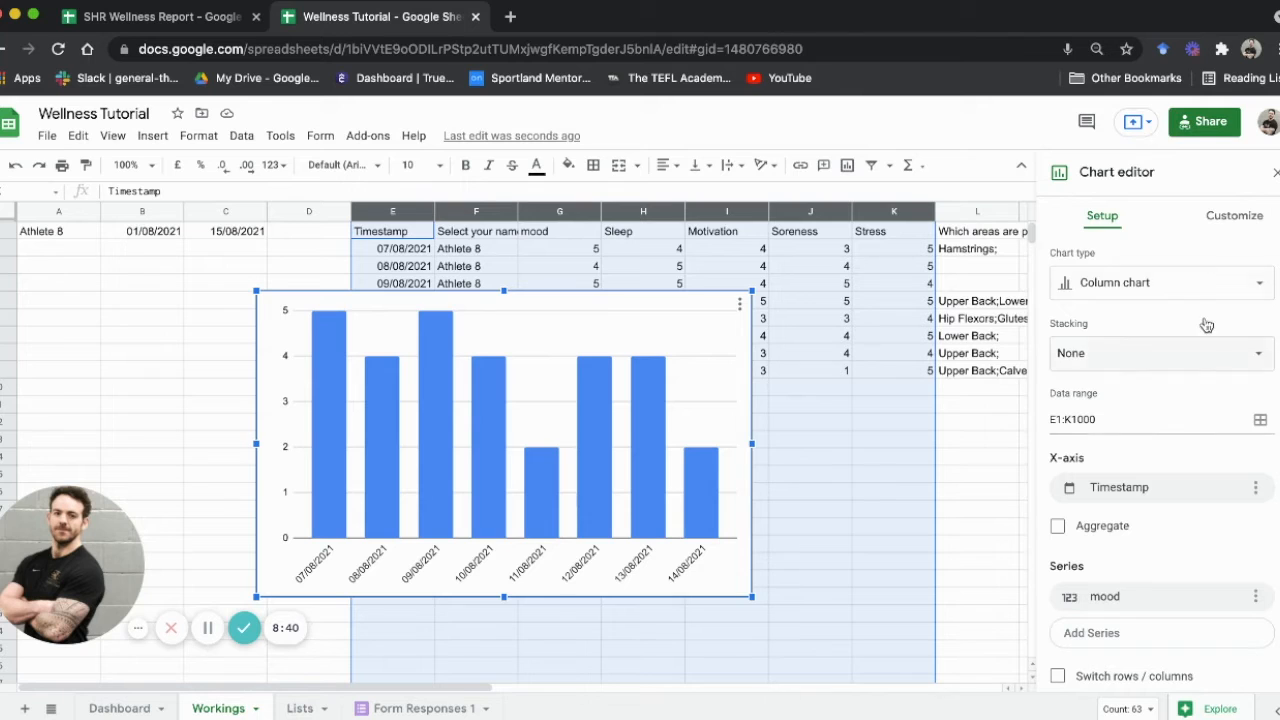
left_click(1234, 216)
left_click(1100, 256)
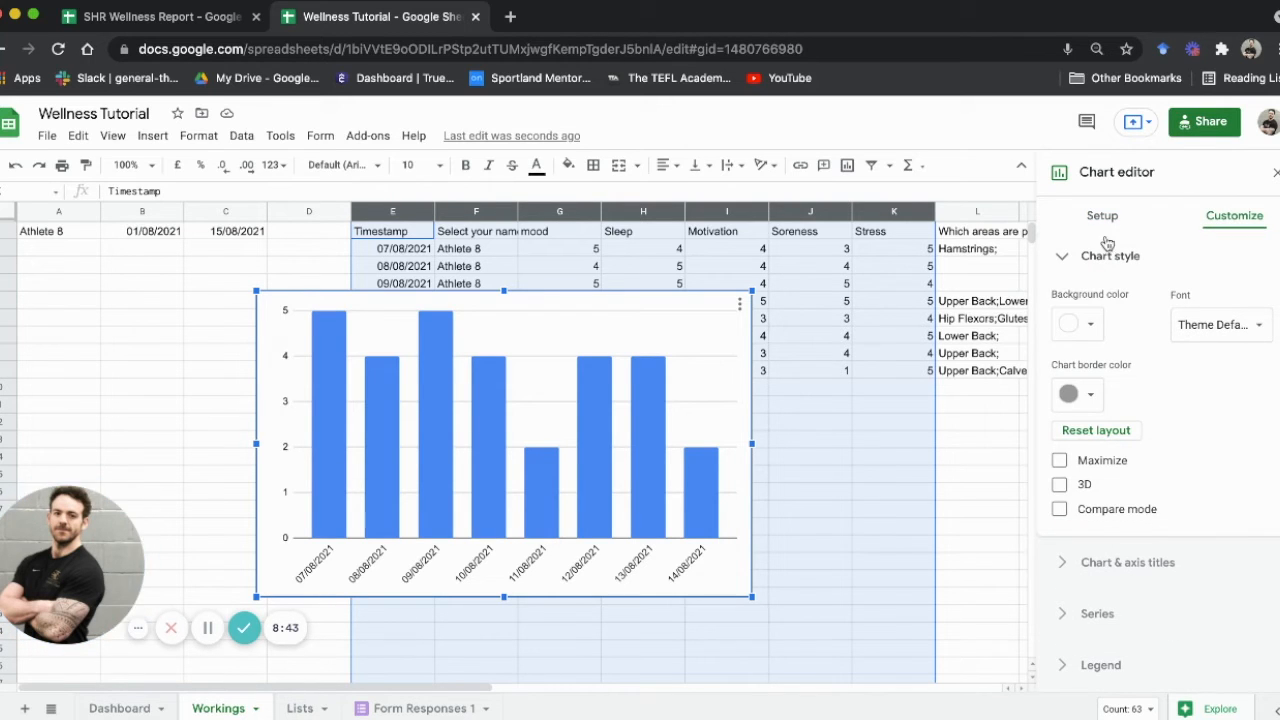
left_click(1090, 400)
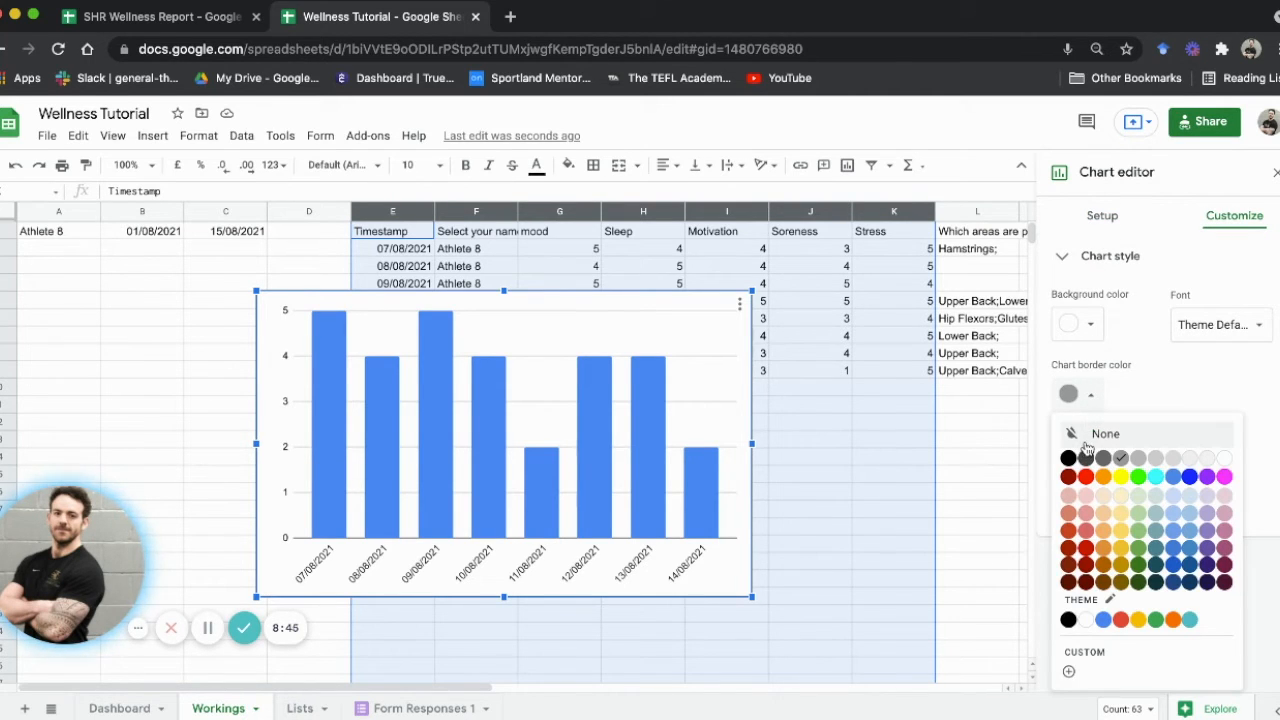
left_click(1100, 434)
left_click(1220, 322)
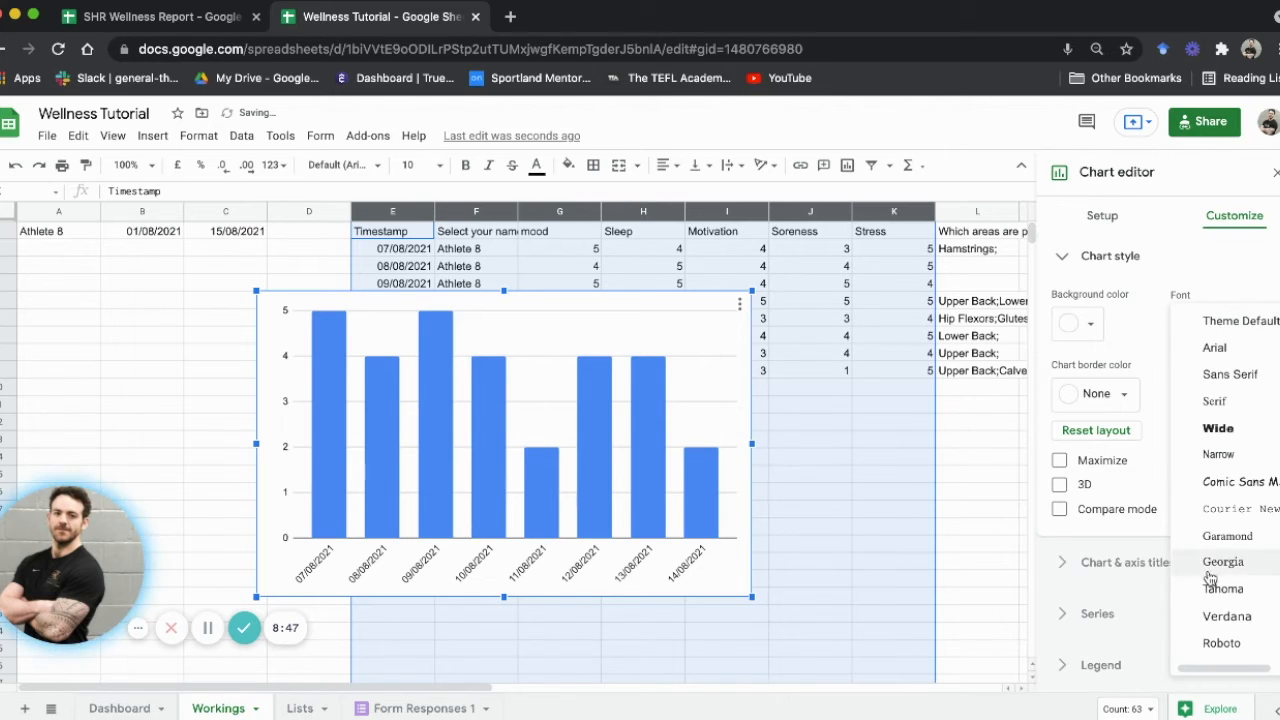
left_click(1218, 620)
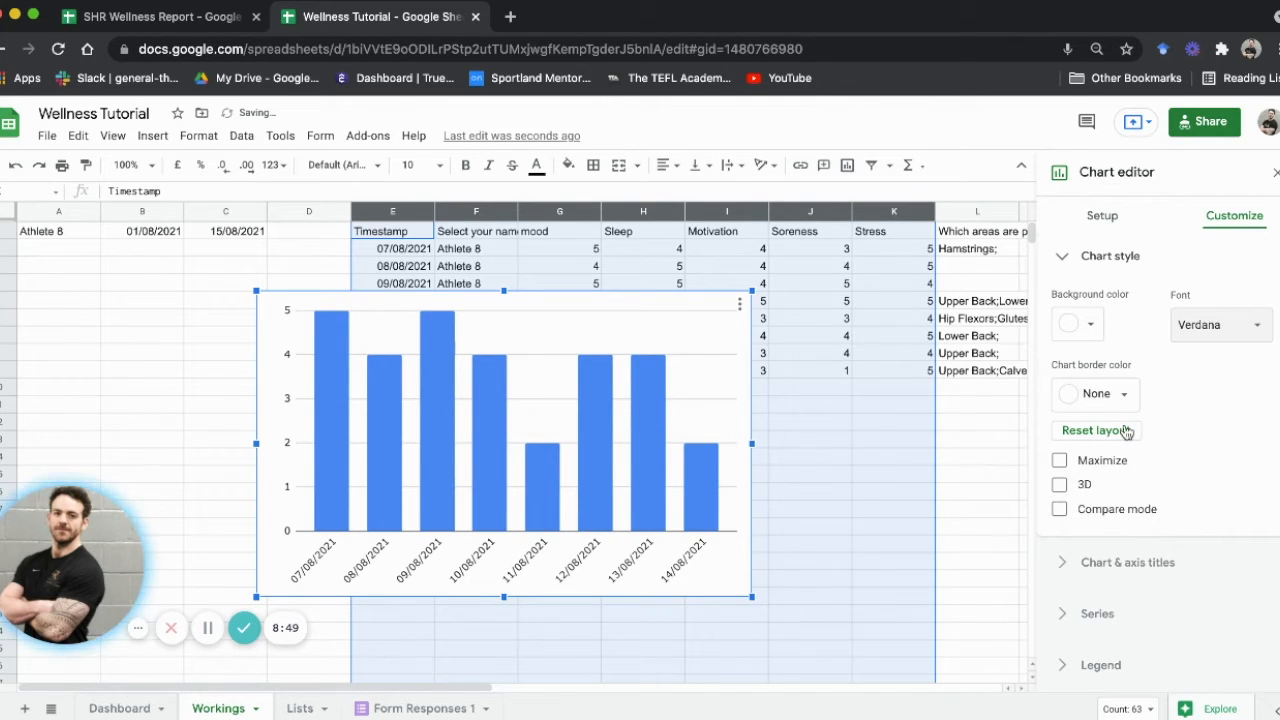
- Title the column chart "Mood"
left_click(1086, 262)
left_click(1127, 312)
left_click(1120, 428)
type("Mood")
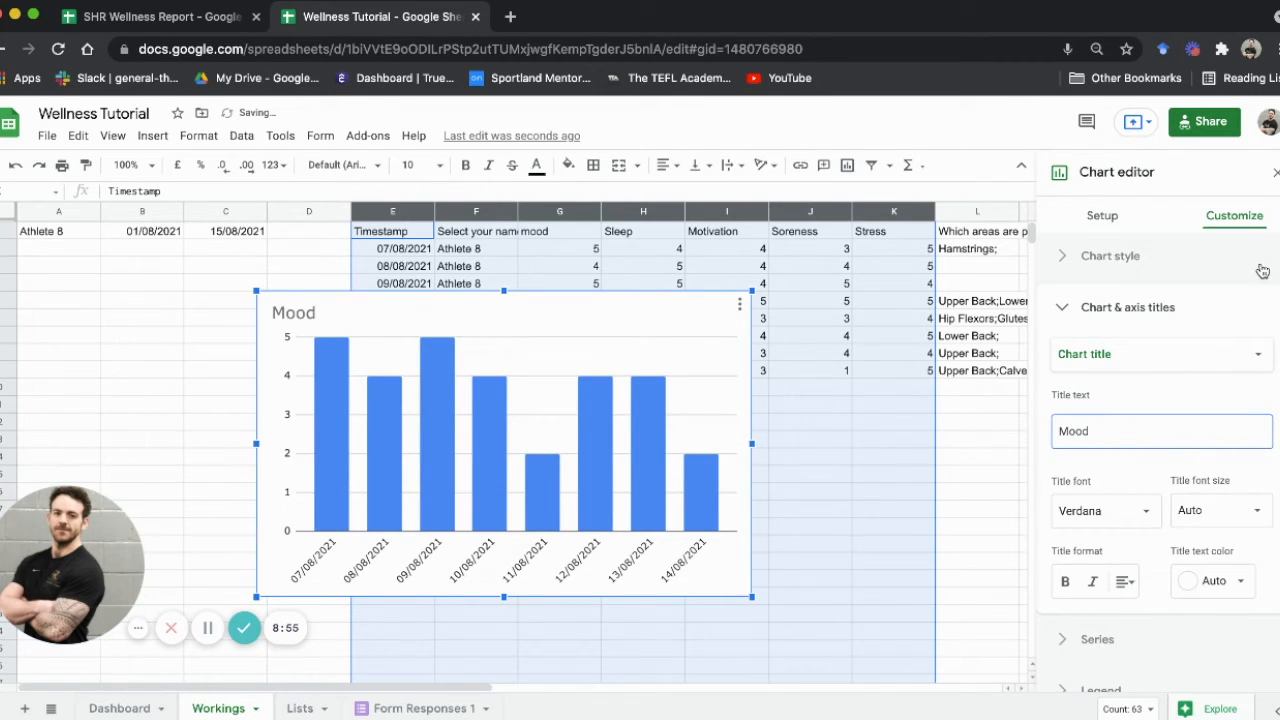
- Add a trendline to the Mood chart's series and open the horizontal axis settings
left_click(1110, 312)
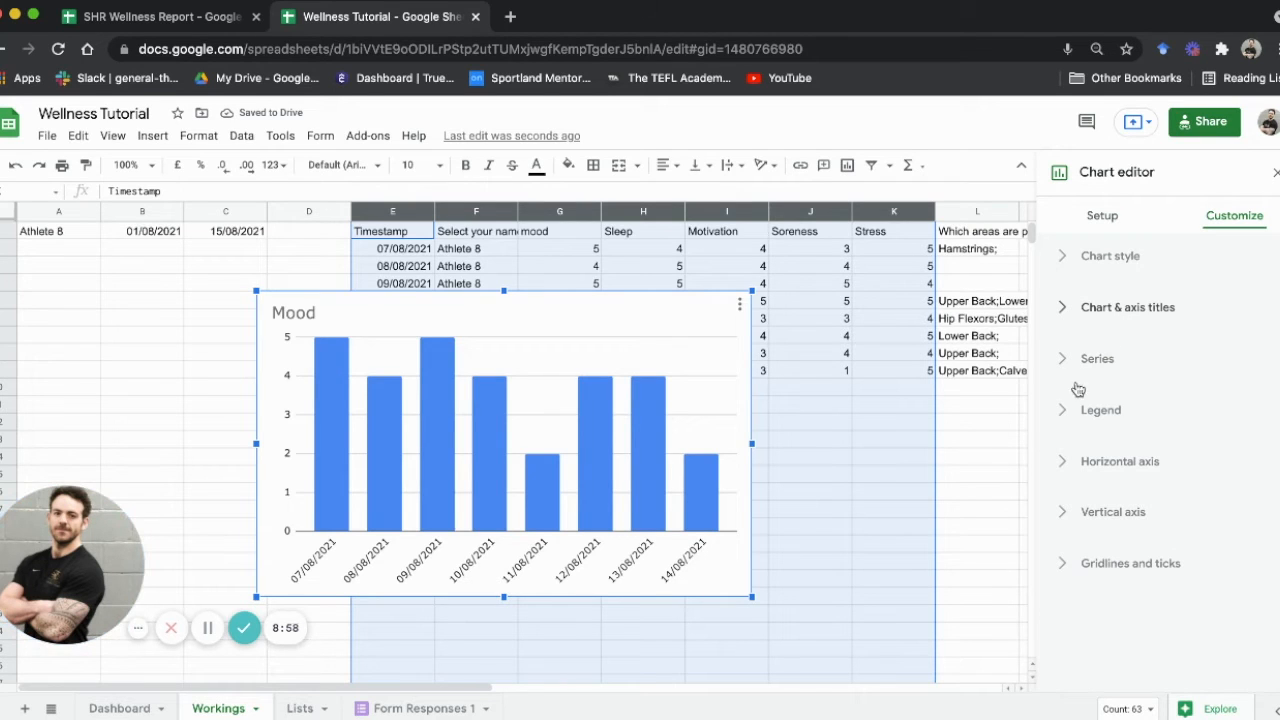
left_click(1135, 362)
scroll(1120, 460, "down", 4)
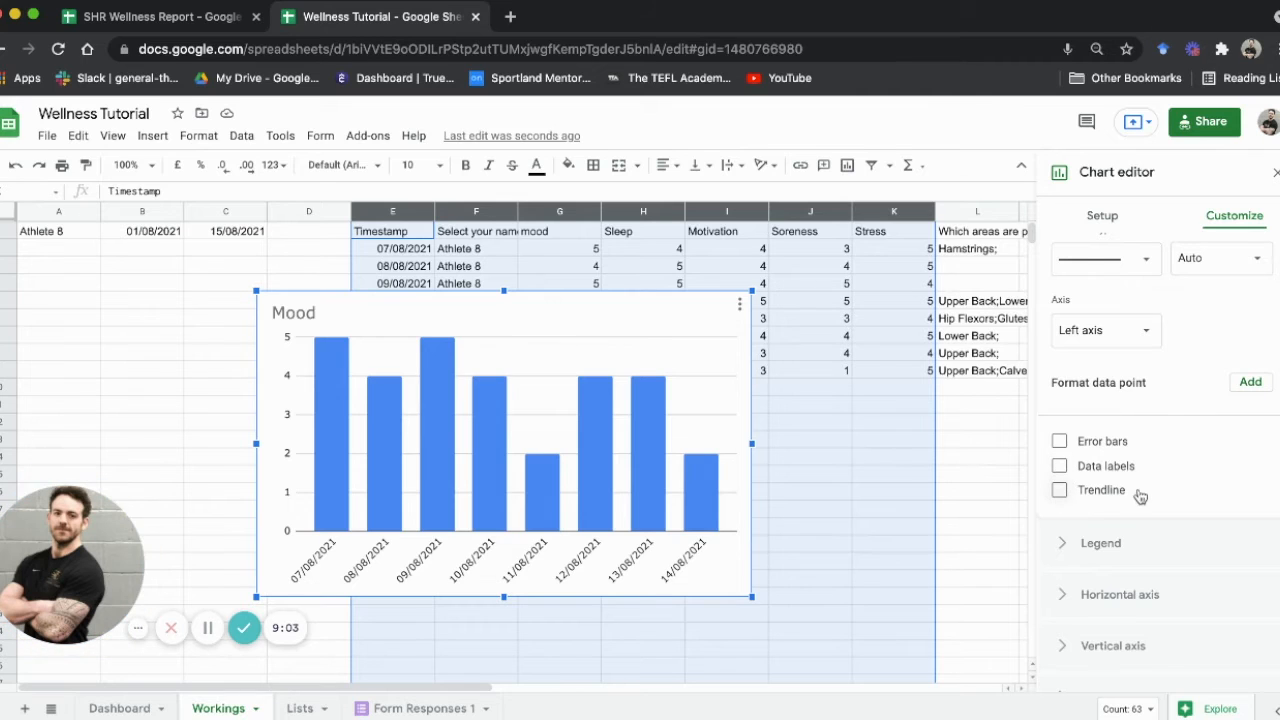
left_click(1060, 491)
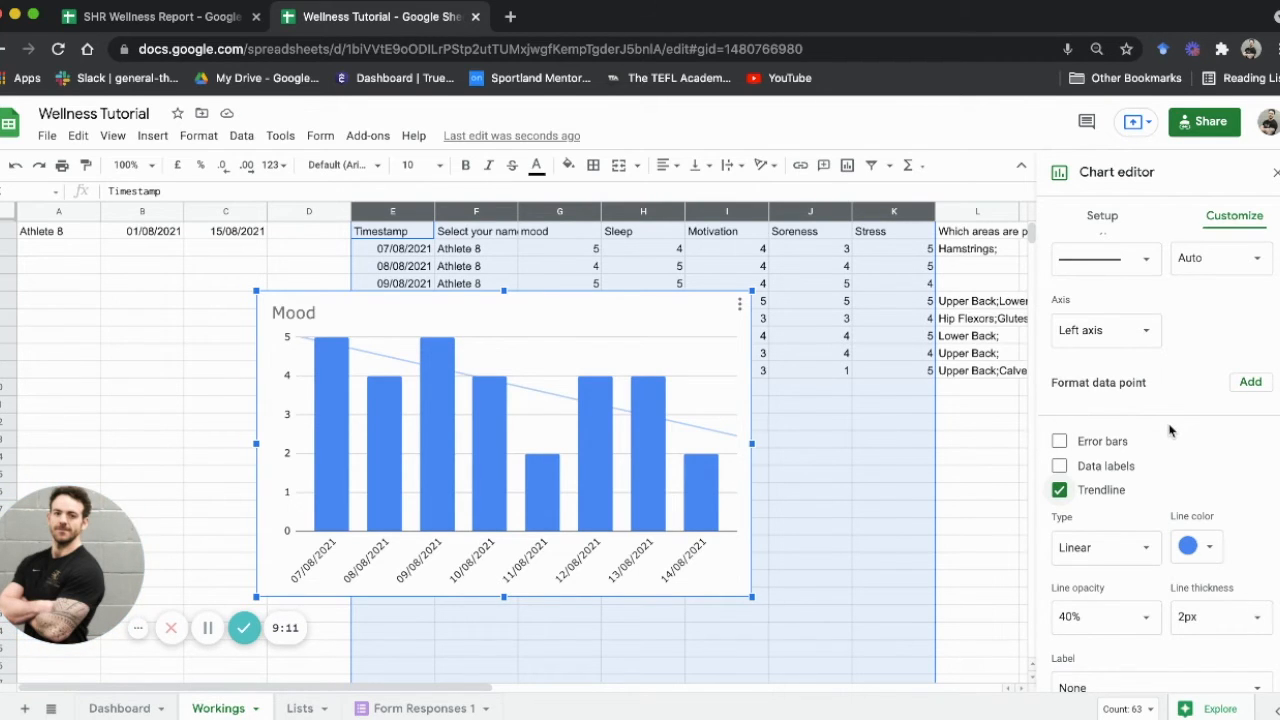
scroll(1170, 430, "down", 5)
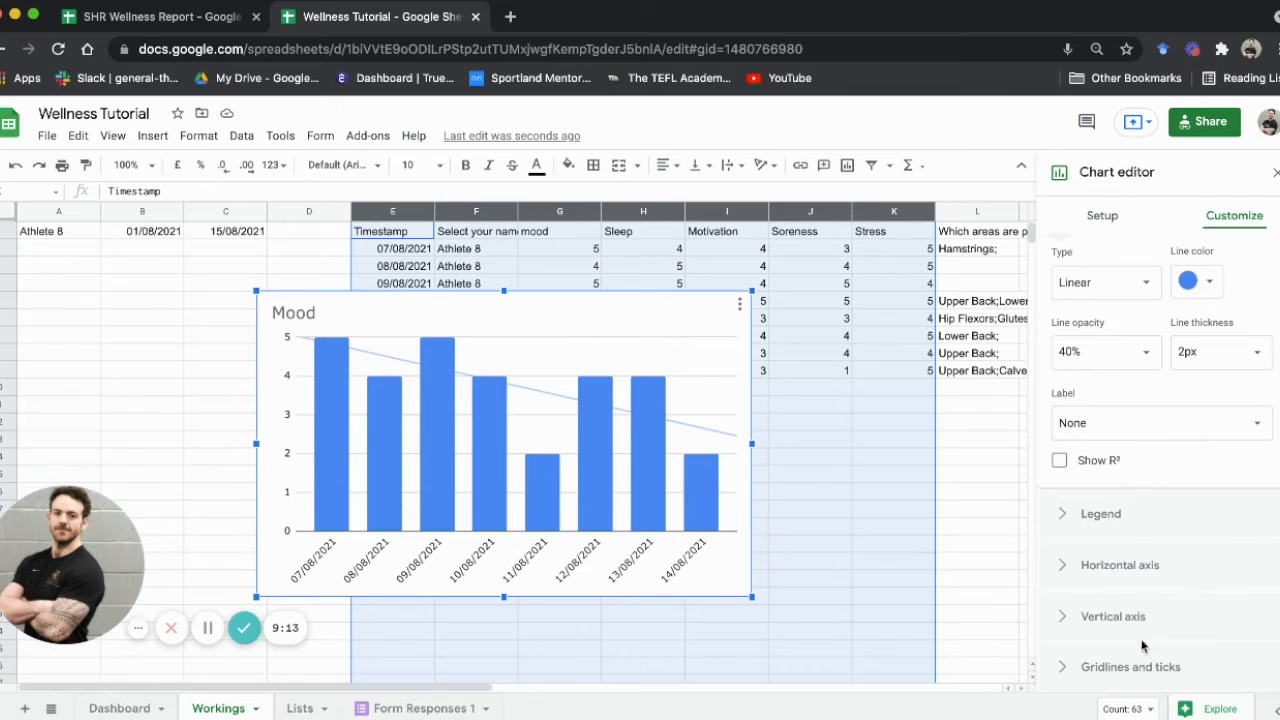
left_click(1143, 568)
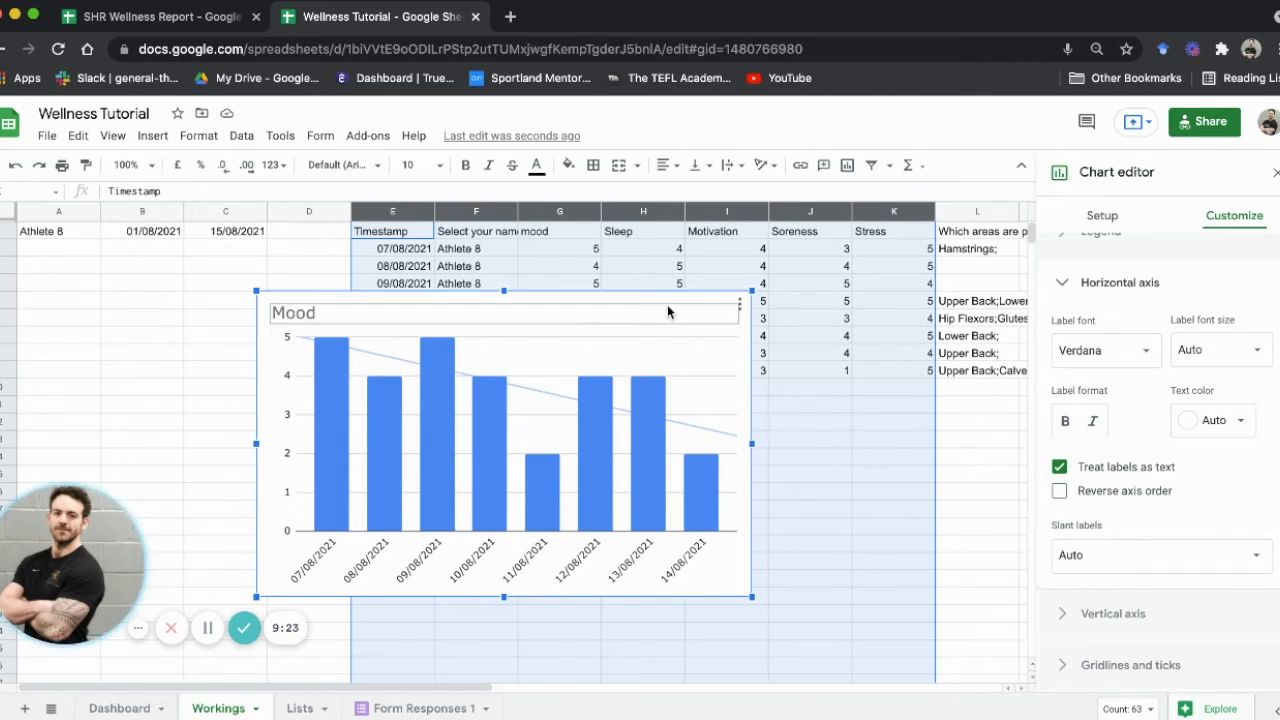
- Copy the Mood chart and paste it into the Dashboard sheet below the Overall Wellness chart
left_click(741, 305)
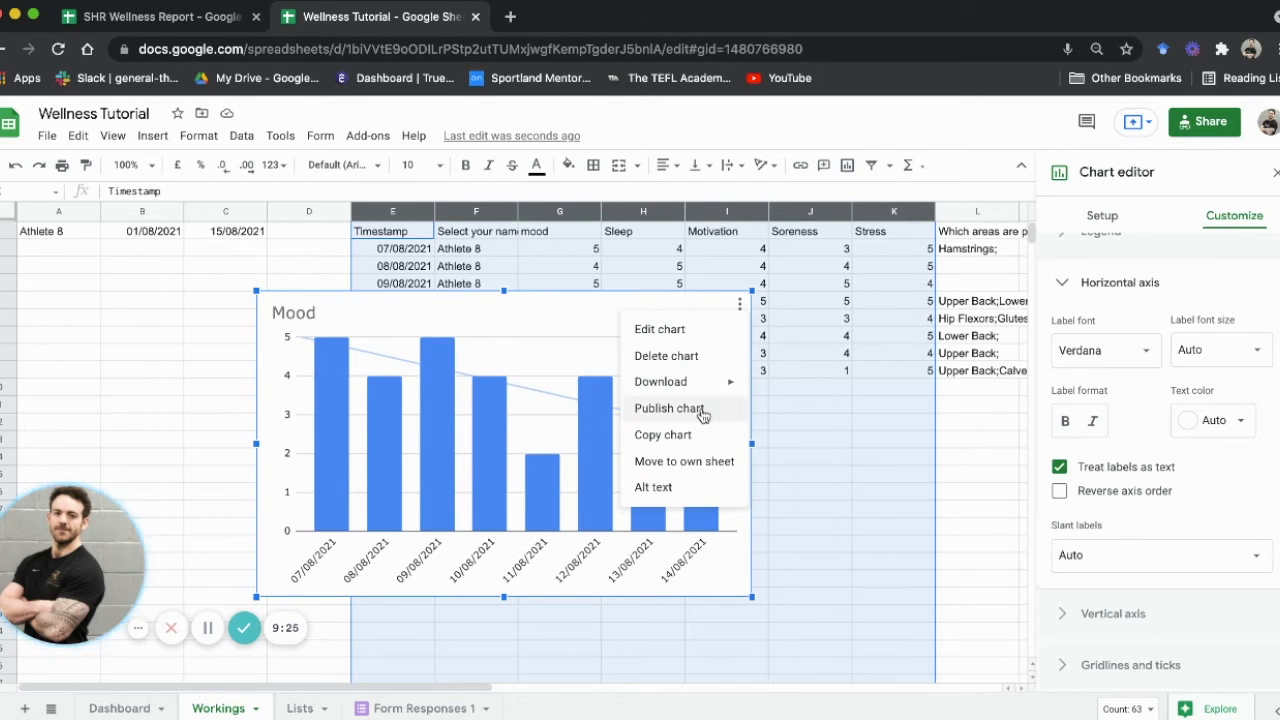
left_click(700, 435)
left_click(119, 708)
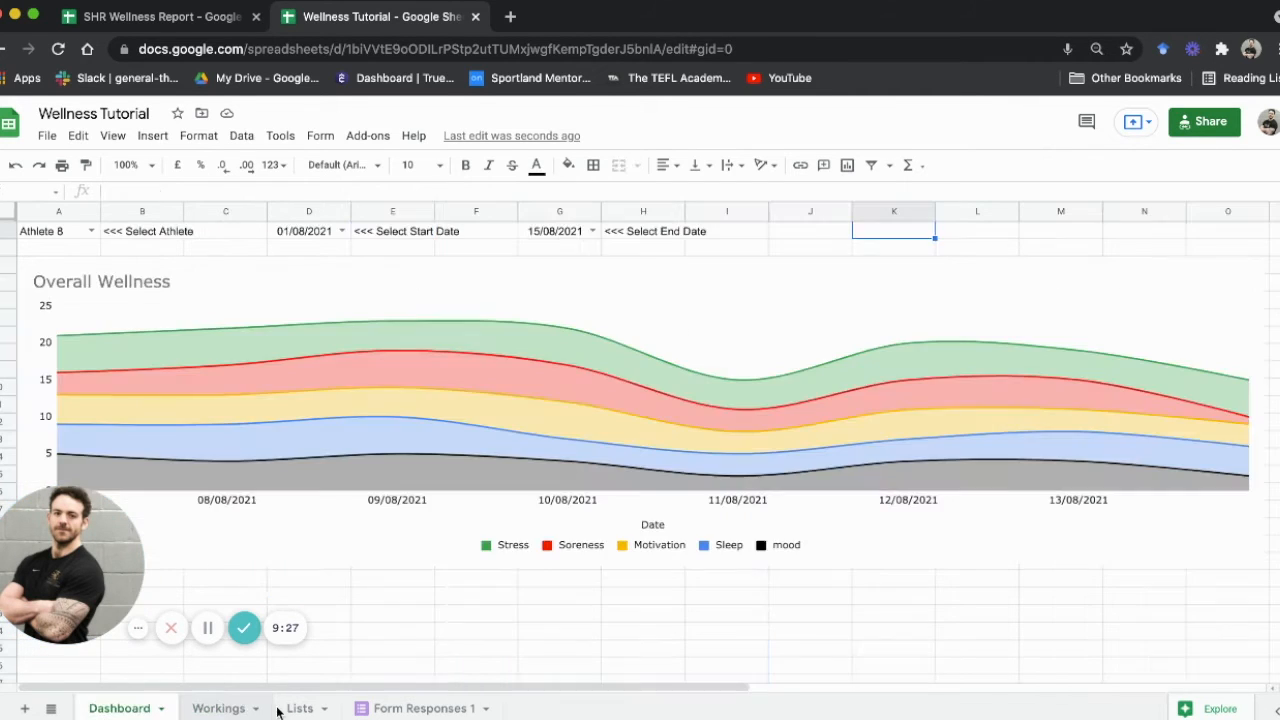
scroll(254, 490, "down", 3)
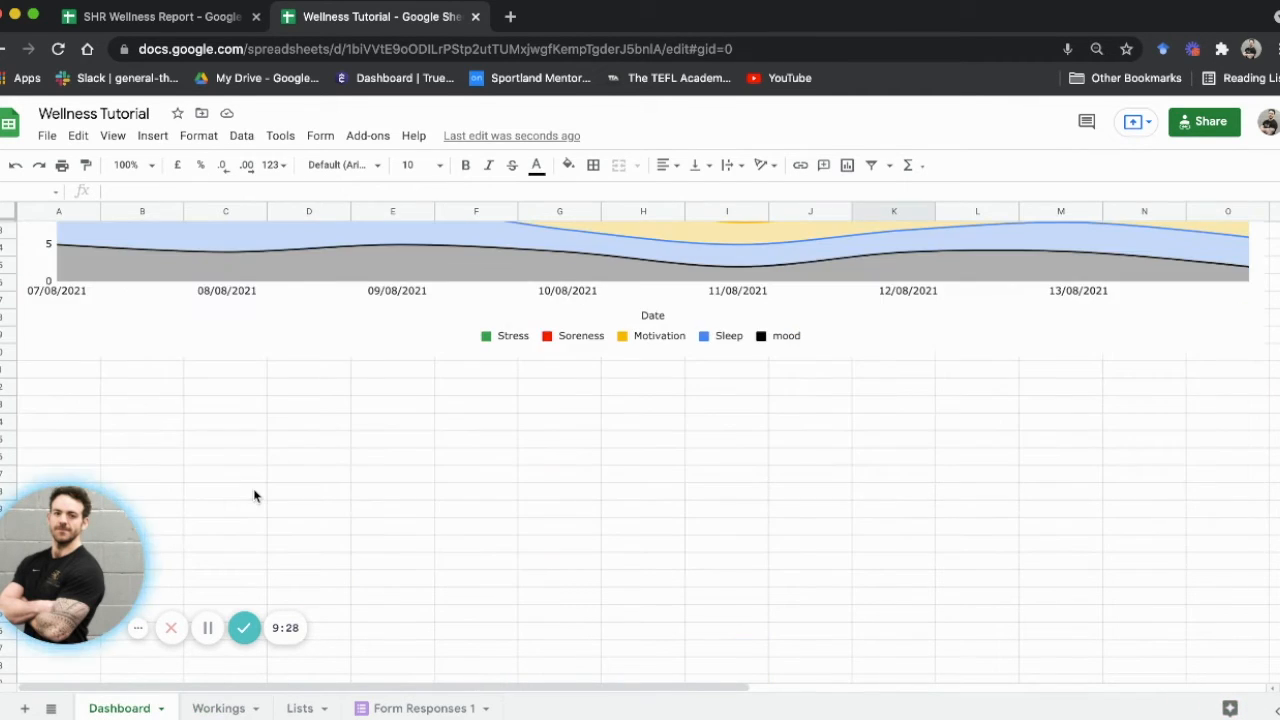
left_click(61, 370)
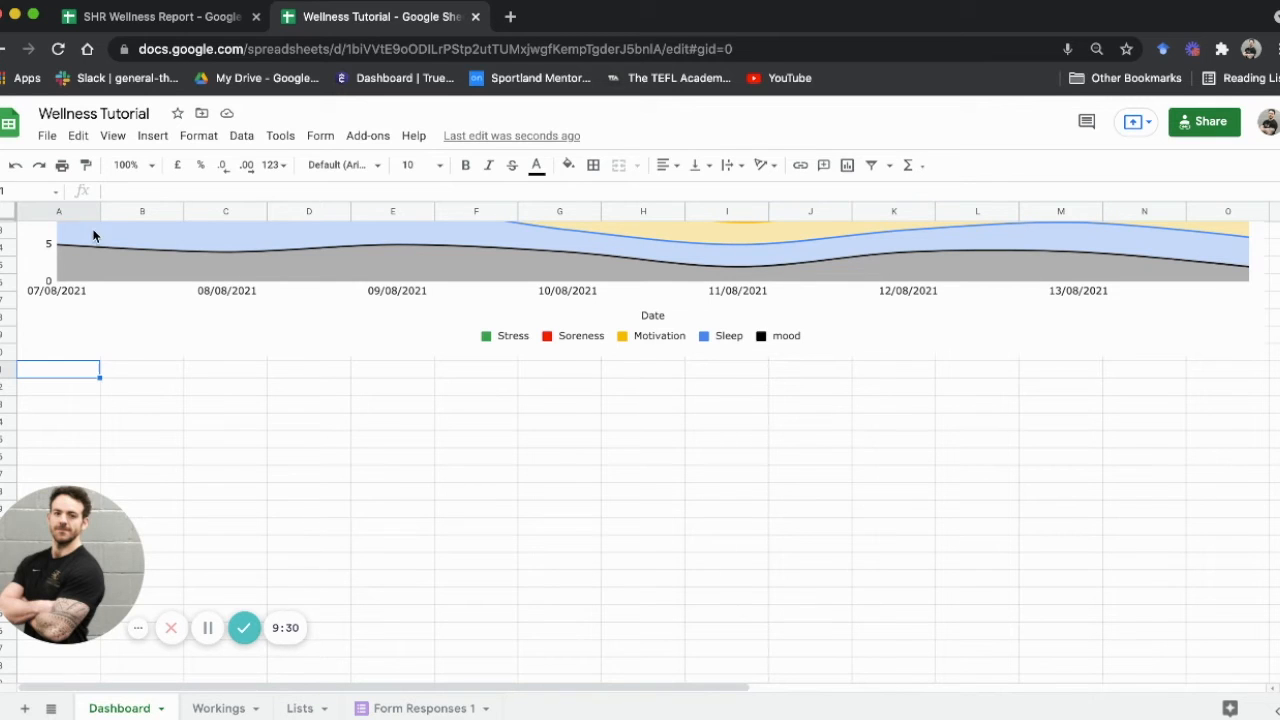
left_click(74, 137)
left_click(110, 285)
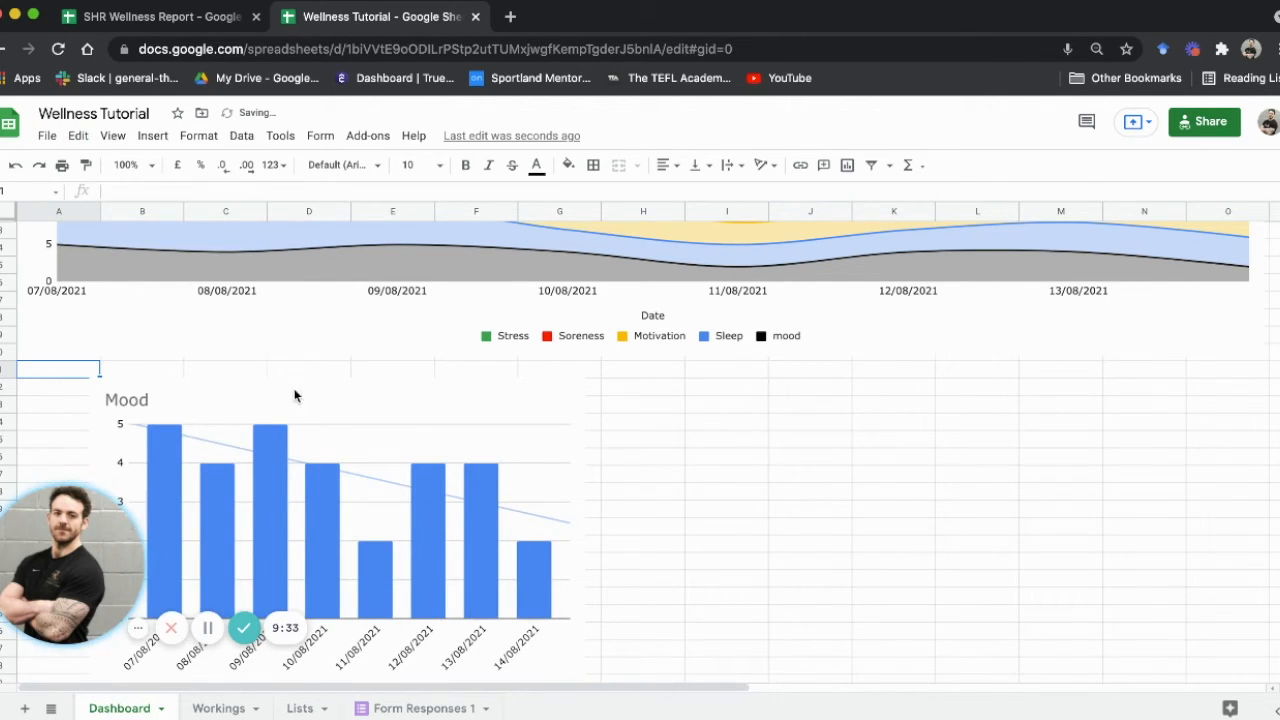
- Move the pasted Mood chart flush with column A's edge, directly beneath the Overall Wellness chart
left_click_drag(338, 408, 248, 387)
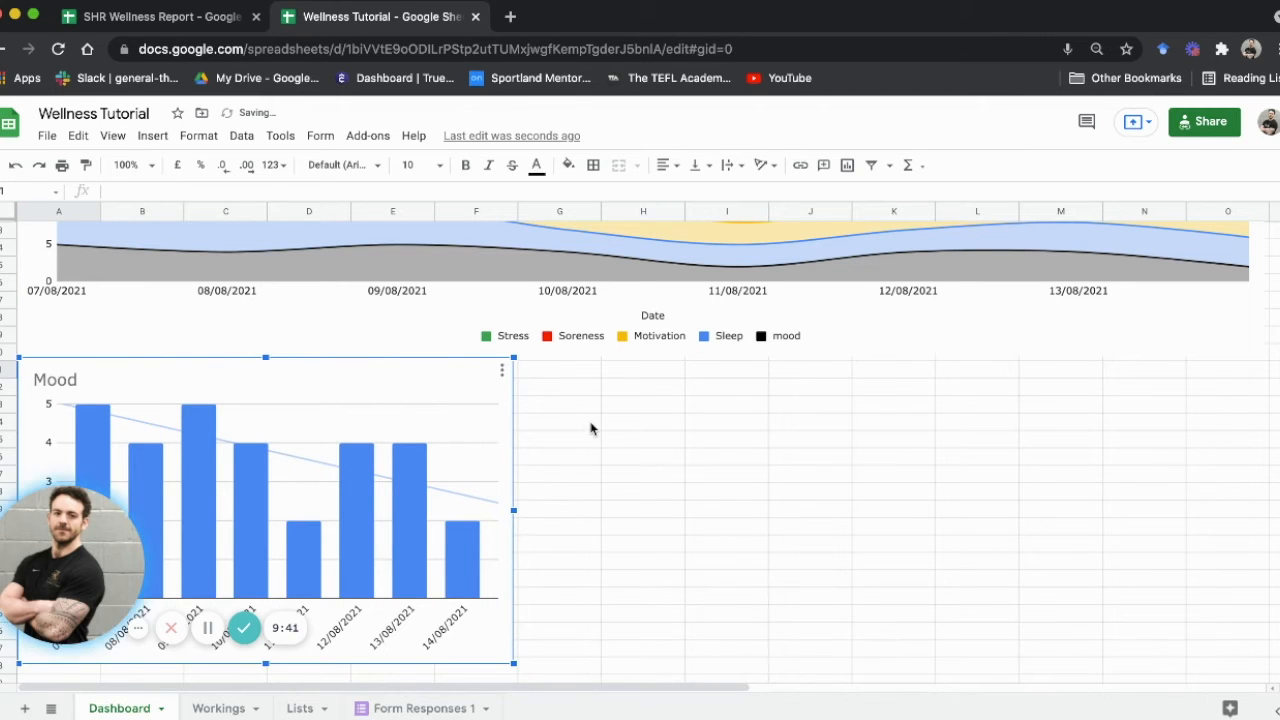
scroll(726, 433, "up", 4)
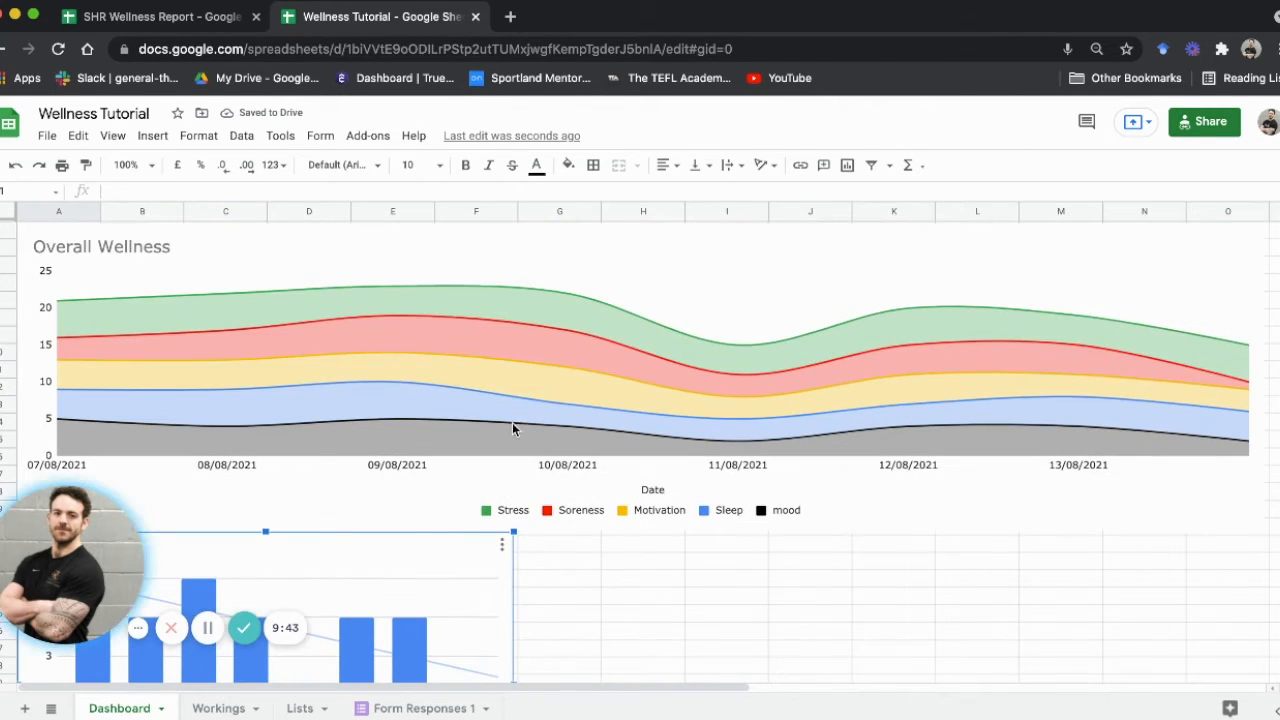
scroll(642, 438, "down", 2)
scroll(643, 437, "down", 3)
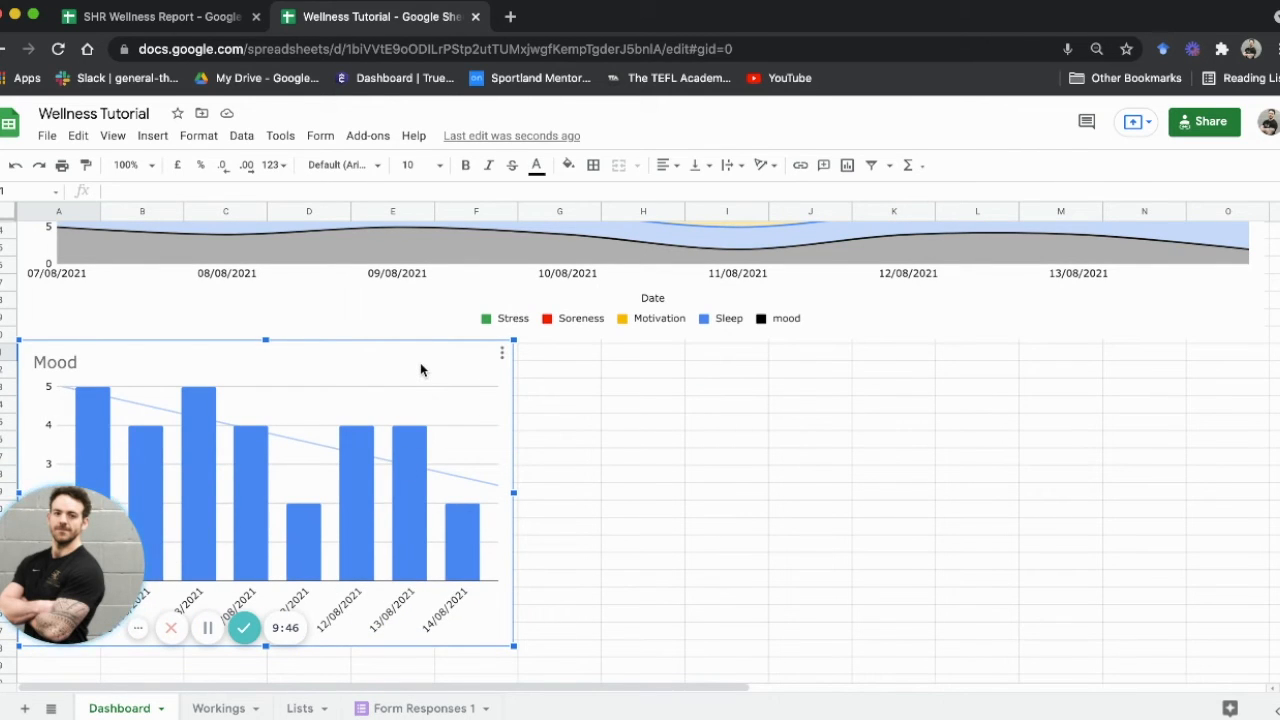
- Set the fill color of the mood series in the Dashboard's Mood chart to black
double_click(420, 363)
left_click(1083, 307)
left_click(1110, 360)
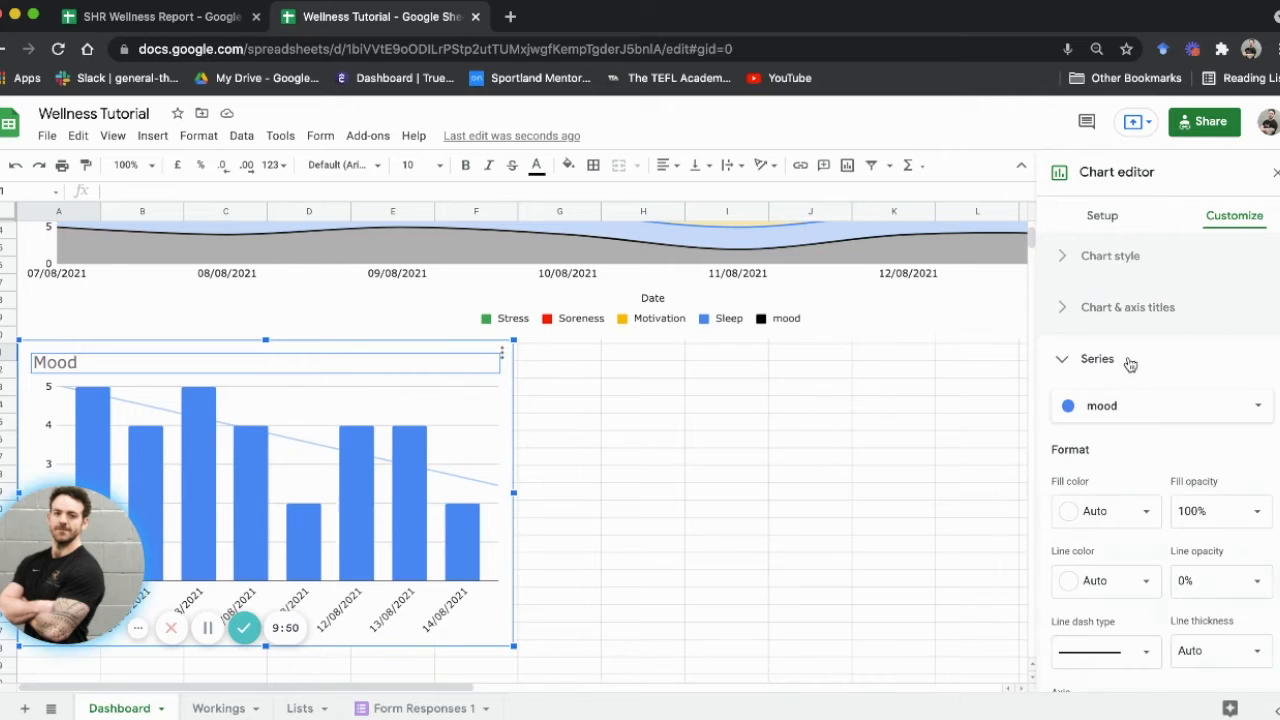
left_click(1142, 515)
left_click(1068, 263)
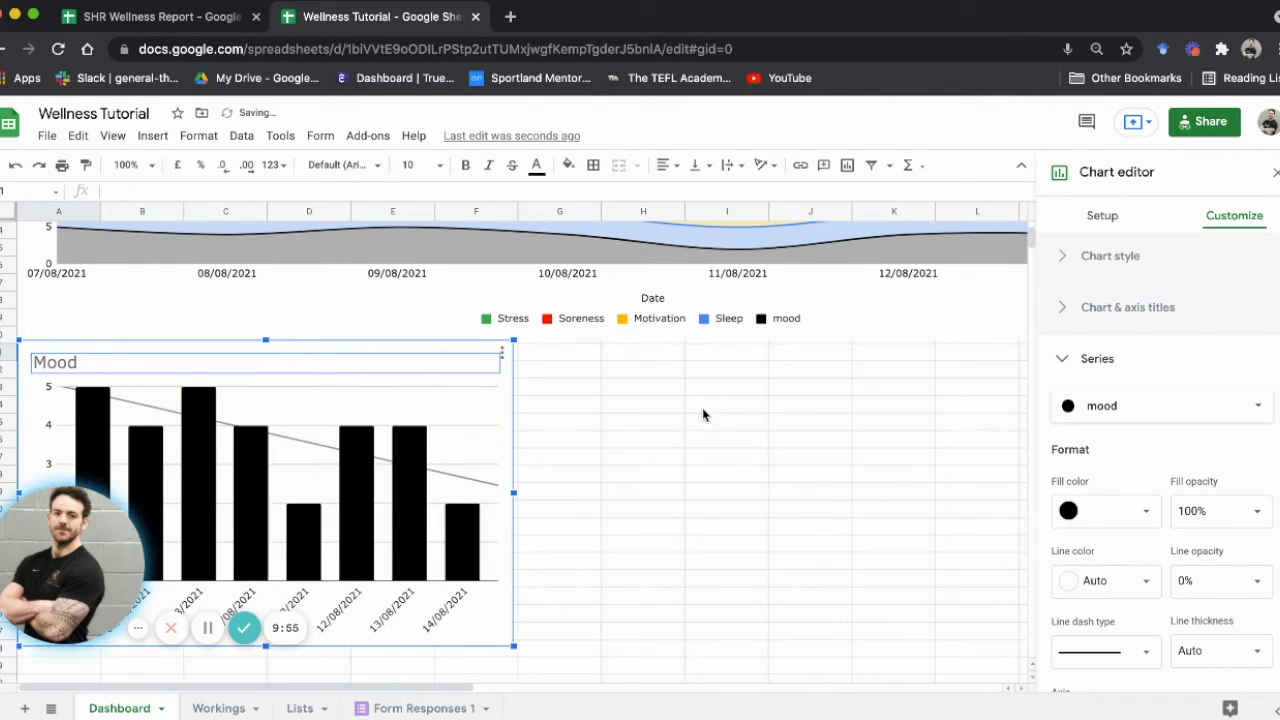
left_click(643, 386)
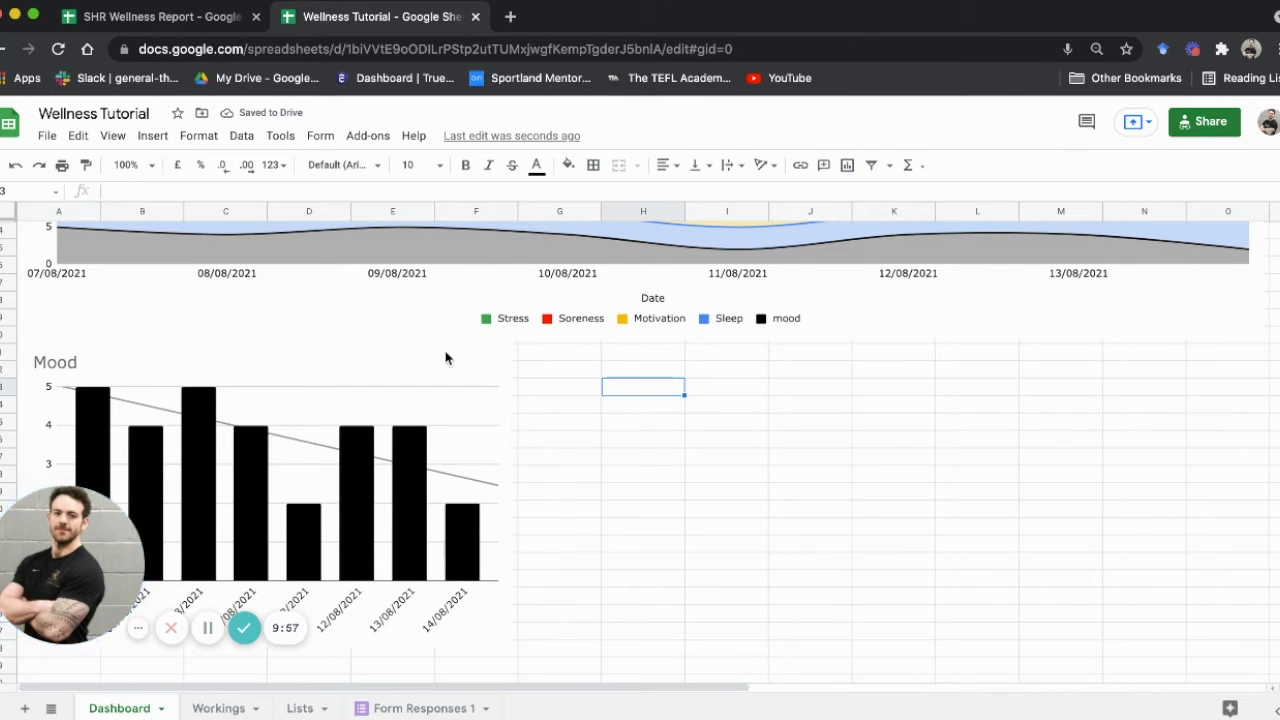
- Shrink the Dashboard's Mood chart so it spans from column A to about the middle of column E
scroll(647, 461, "up", 3)
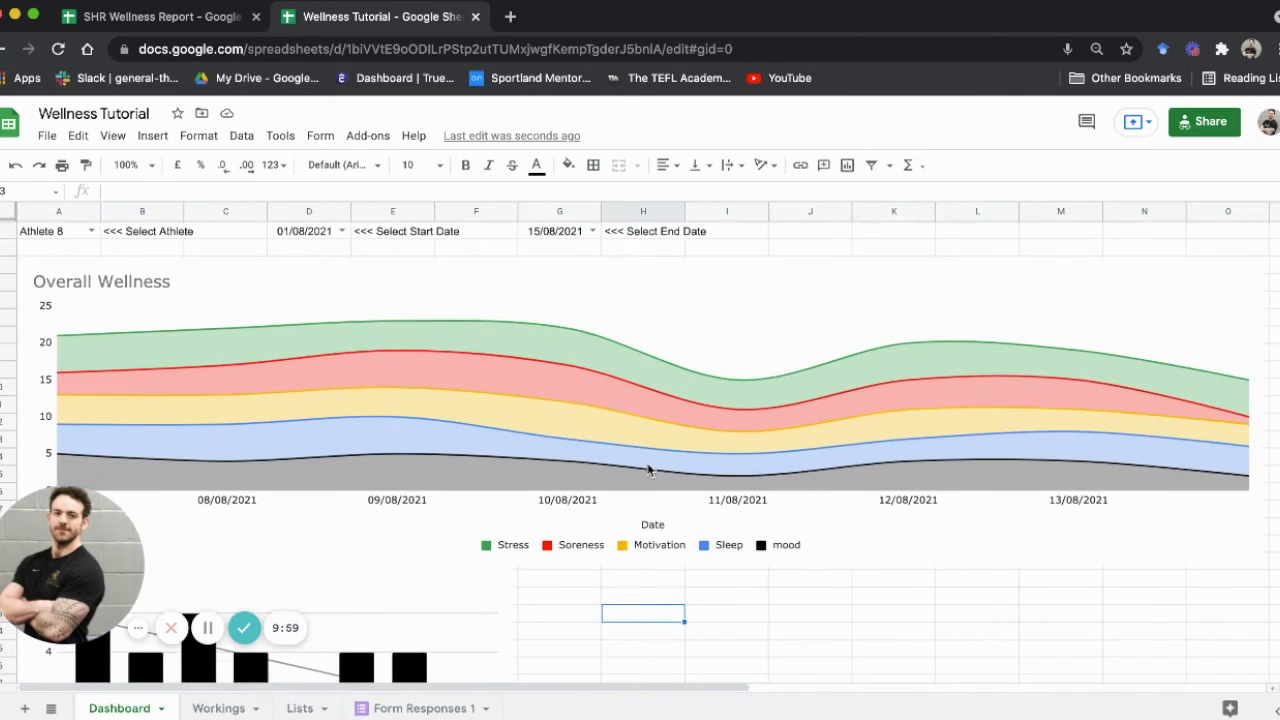
scroll(647, 471, "down", 2)
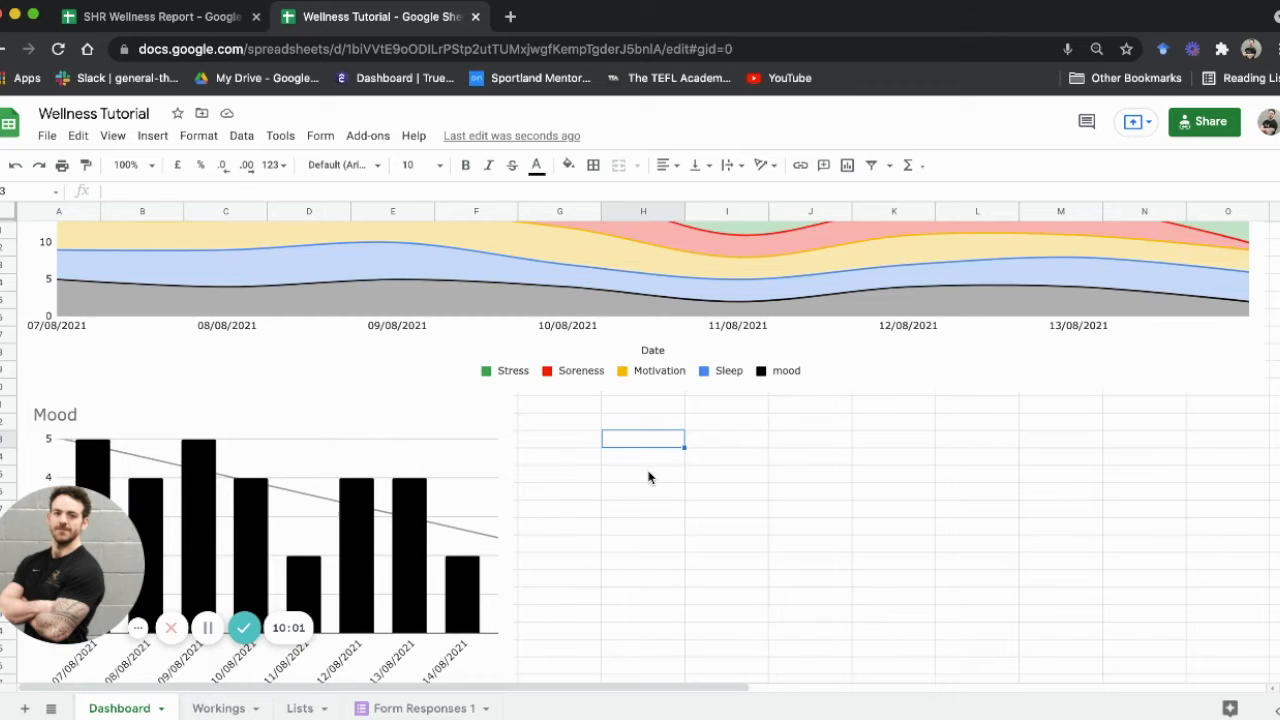
left_click(423, 426)
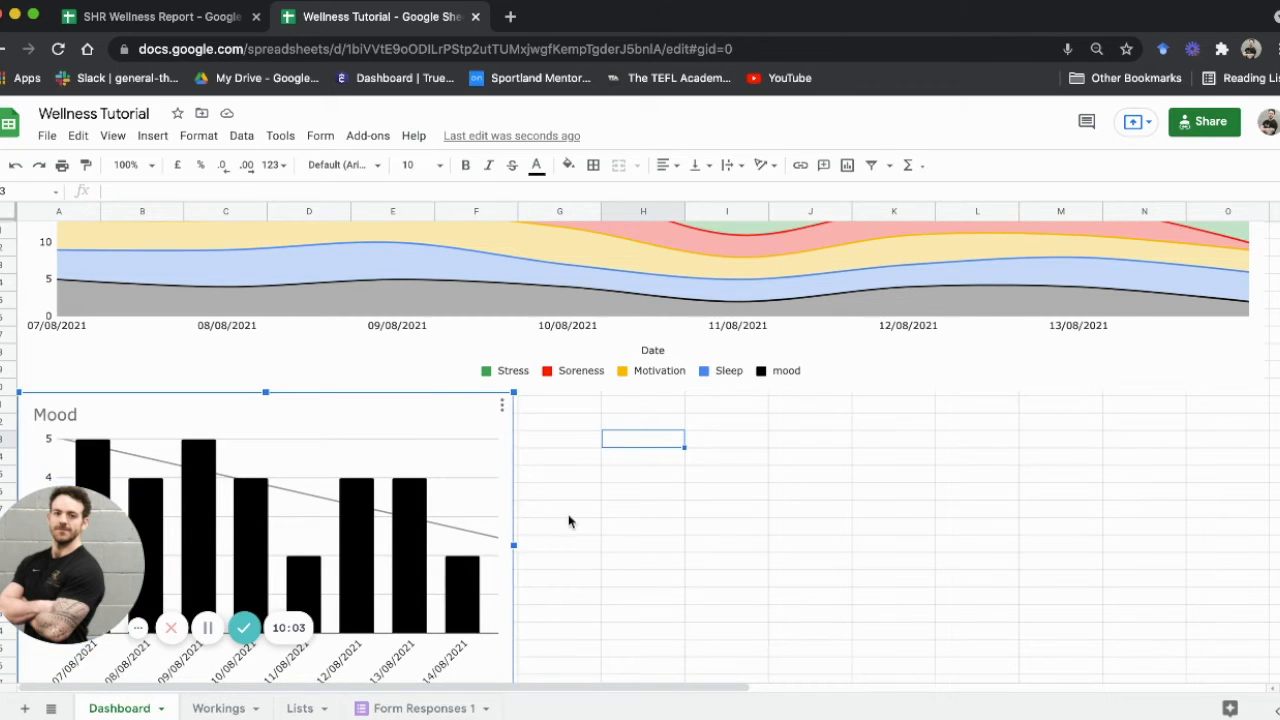
scroll(567, 540, "down", 1)
left_click_drag(514, 665, 459, 629)
left_click_drag(458, 546, 287, 400)
left_click_drag(79, 575, 79, 650)
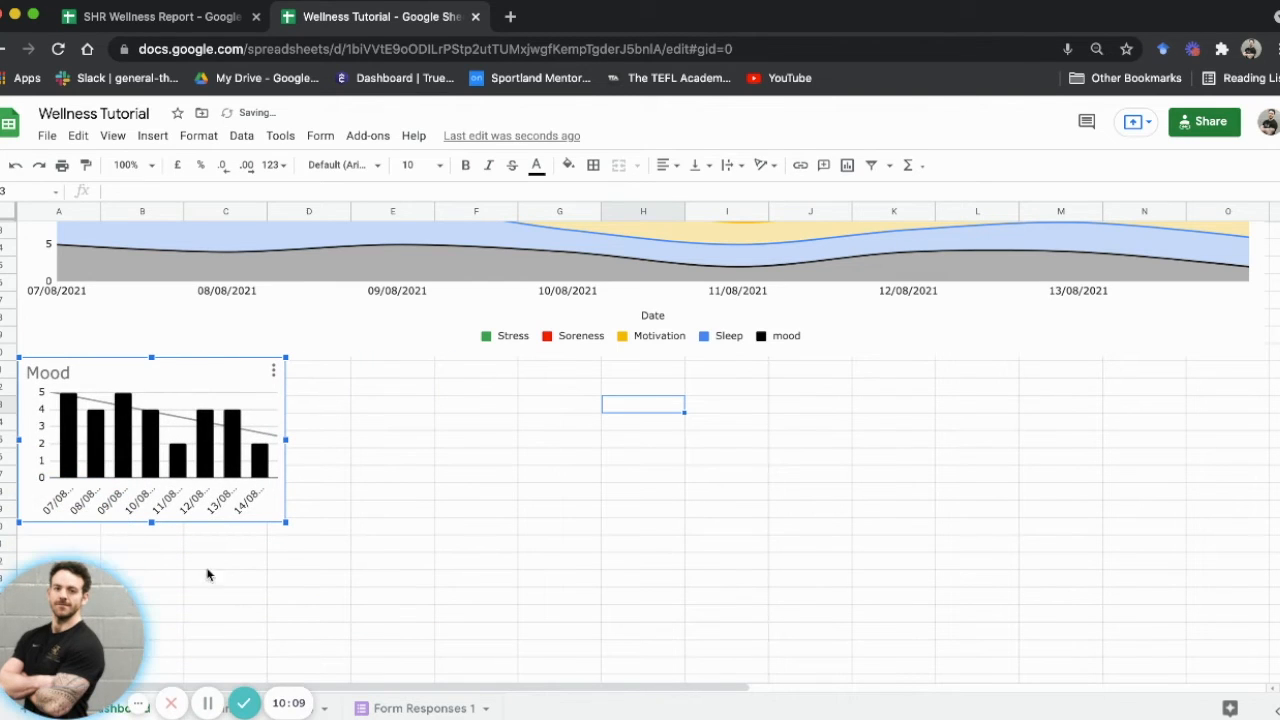
left_click_drag(287, 522, 398, 558)
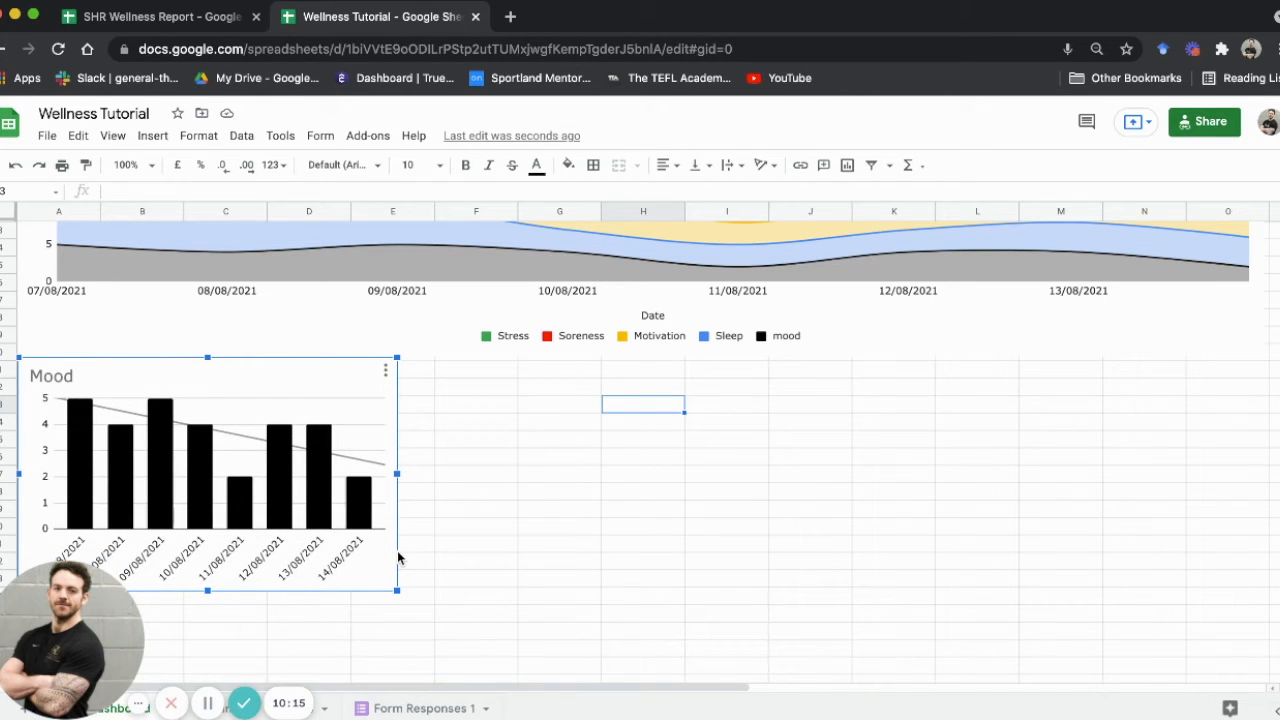
- Shift the Mood chart on the Workings sheet off the metric columns and change its series to Sleep
left_click(229, 708)
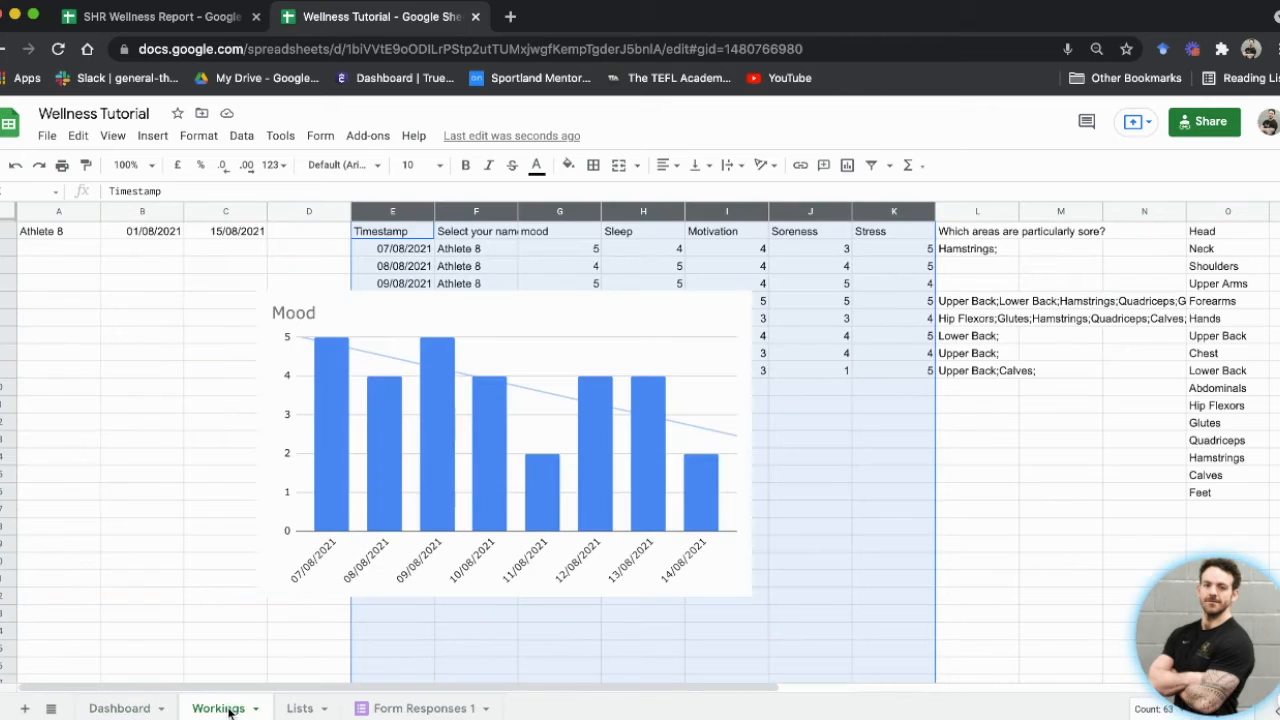
left_click(605, 321)
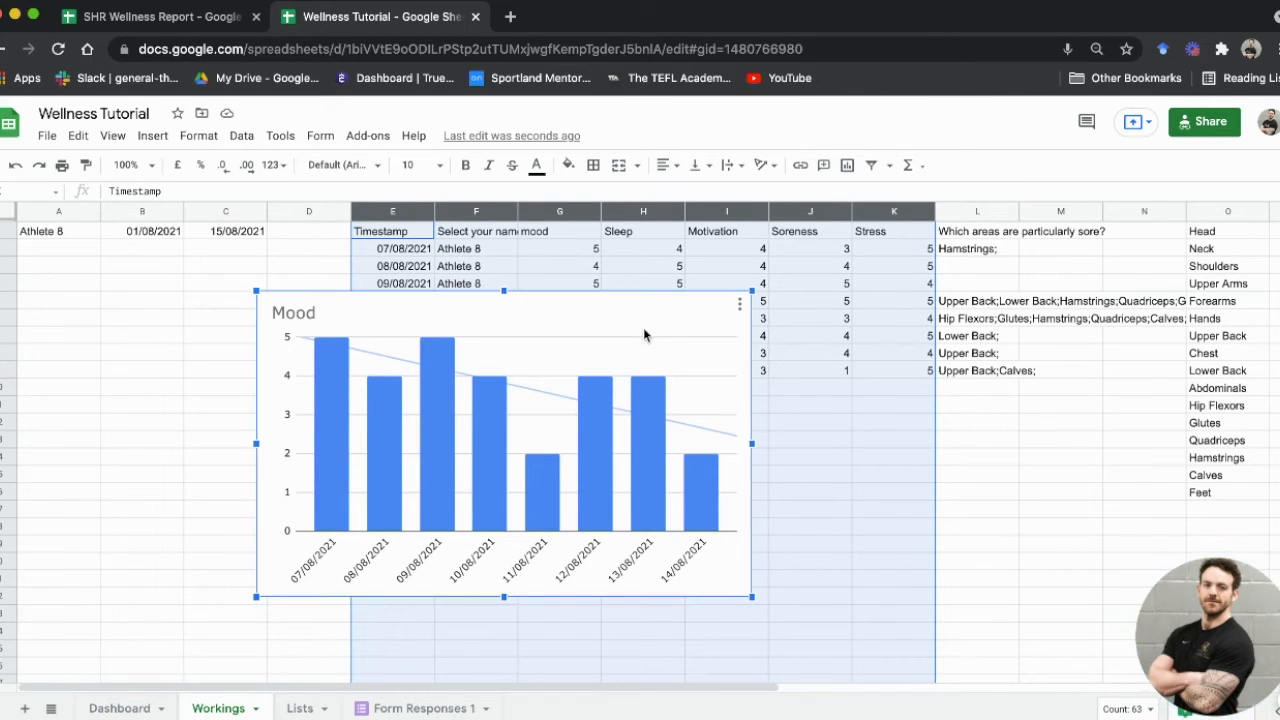
left_click_drag(642, 323, 490, 317)
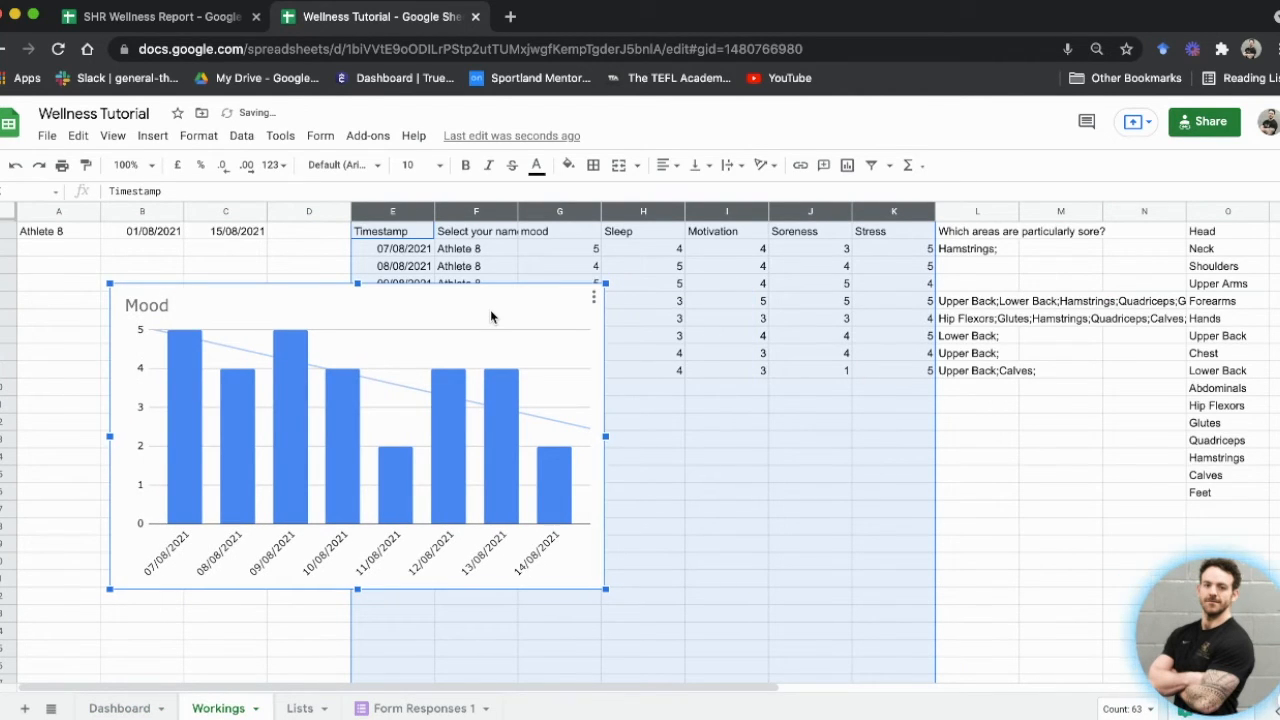
double_click(490, 316)
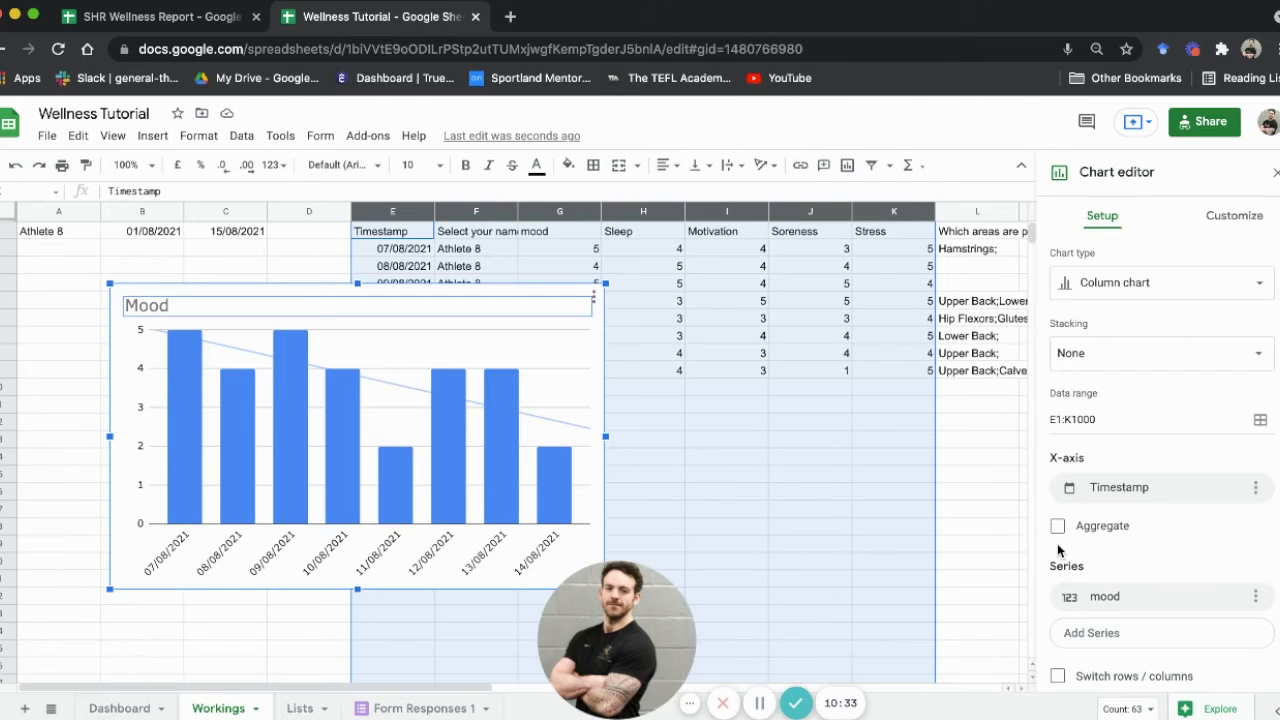
scroll(1060, 550, "down", 2)
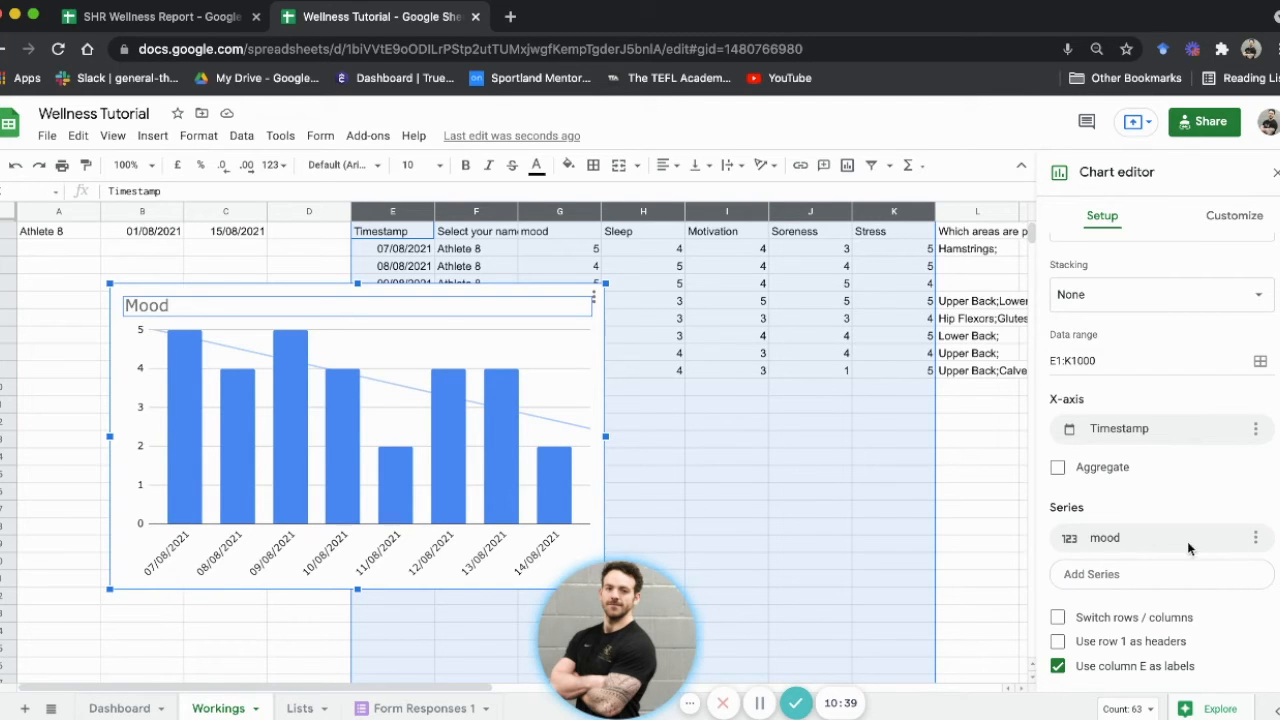
left_click(1187, 541)
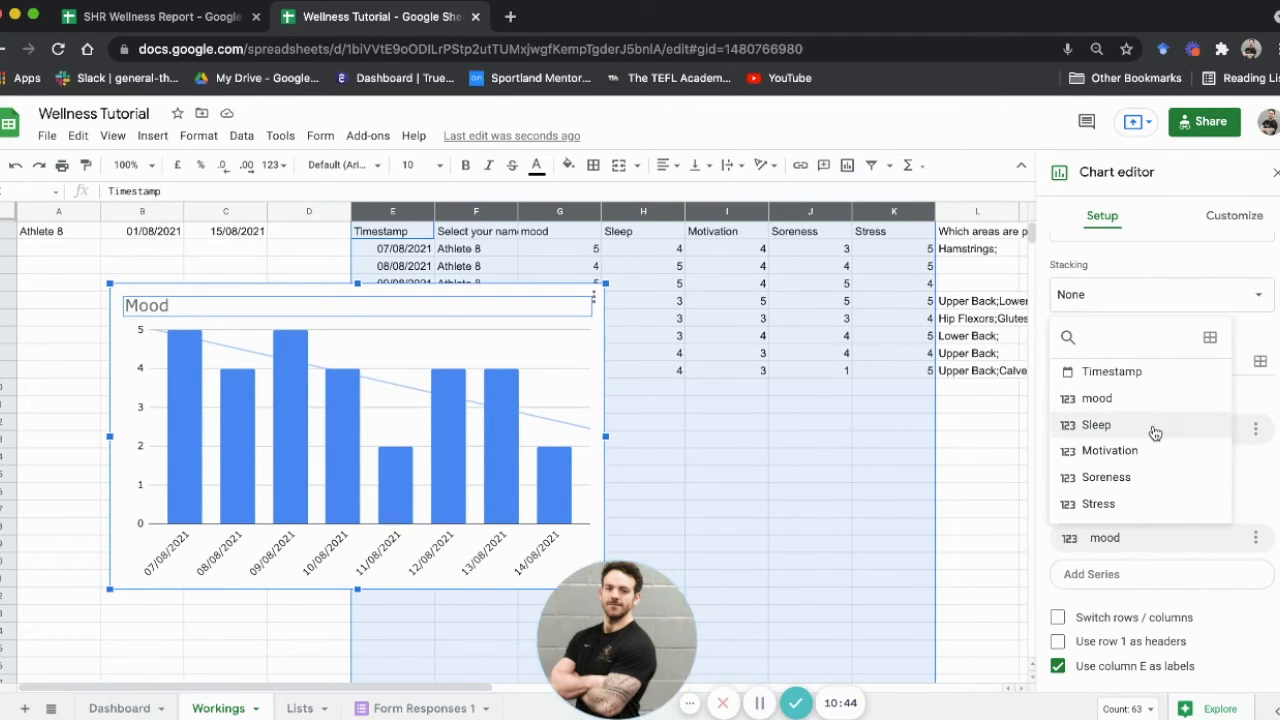
left_click(1152, 431)
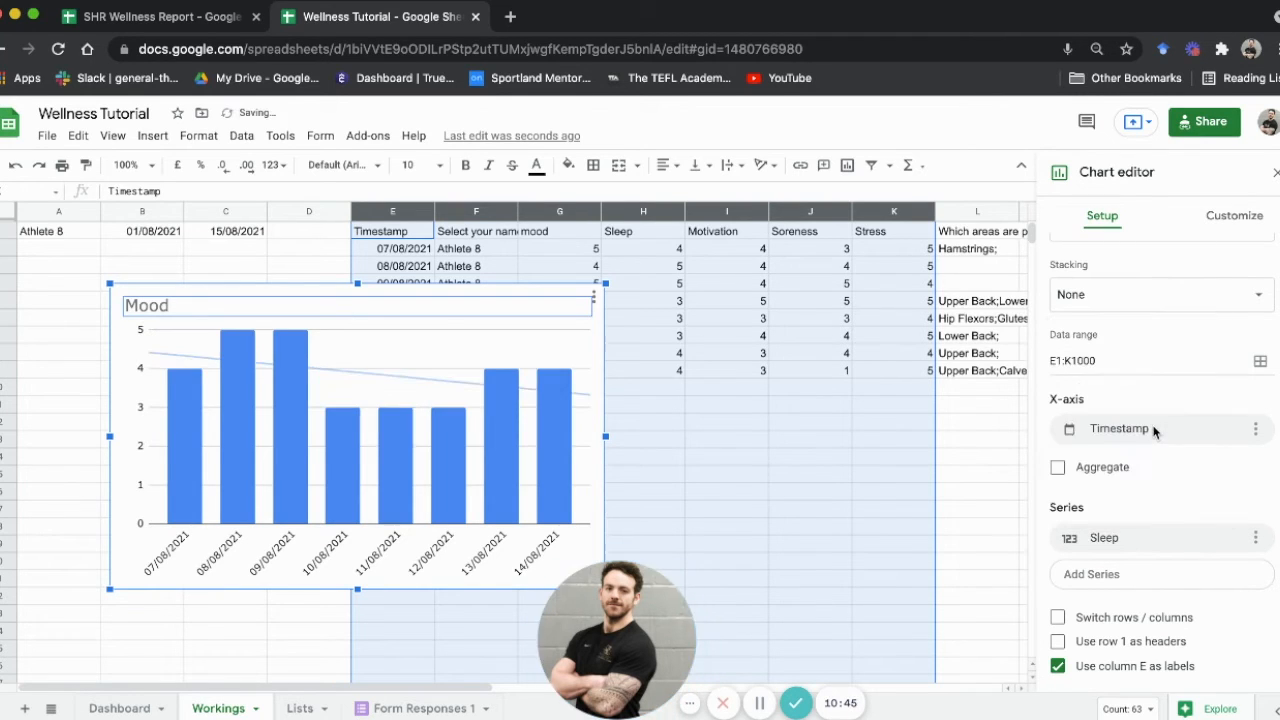
- Copy the Workings chart to the Dashboard, place it directly beside the Mood chart, and shrink it to a similar size
left_click(590, 302)
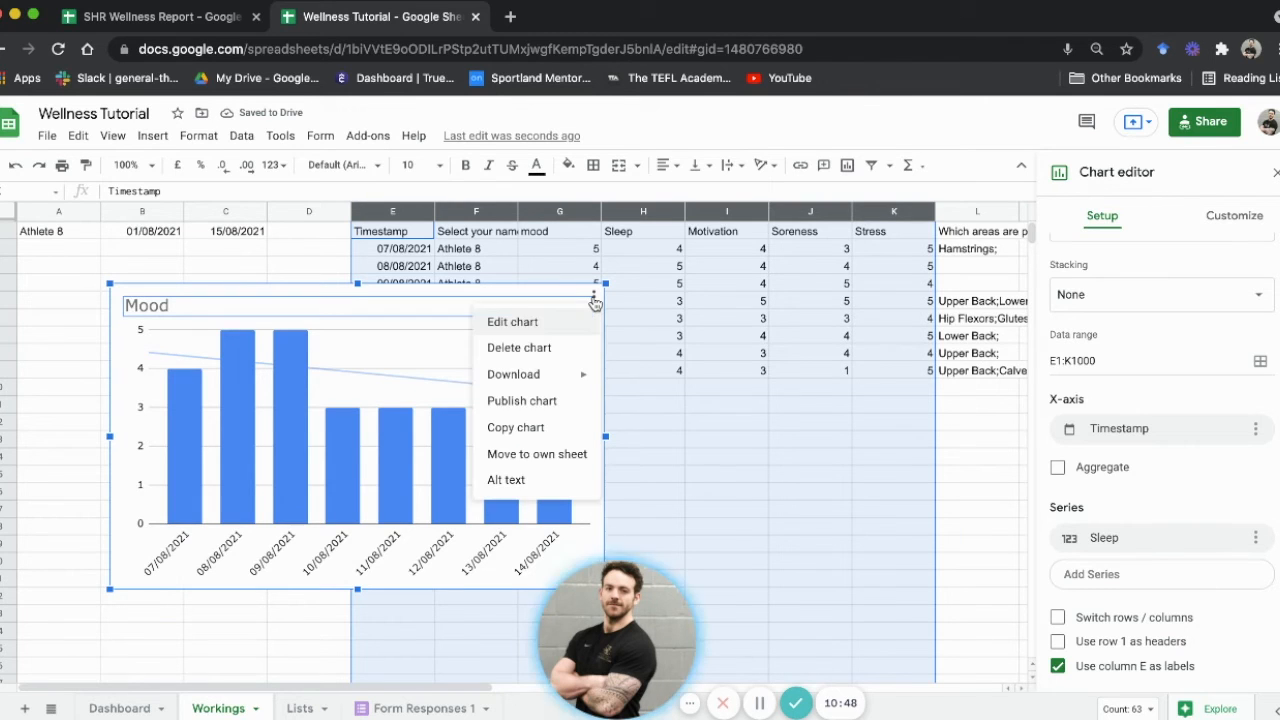
left_click(534, 427)
left_click(115, 706)
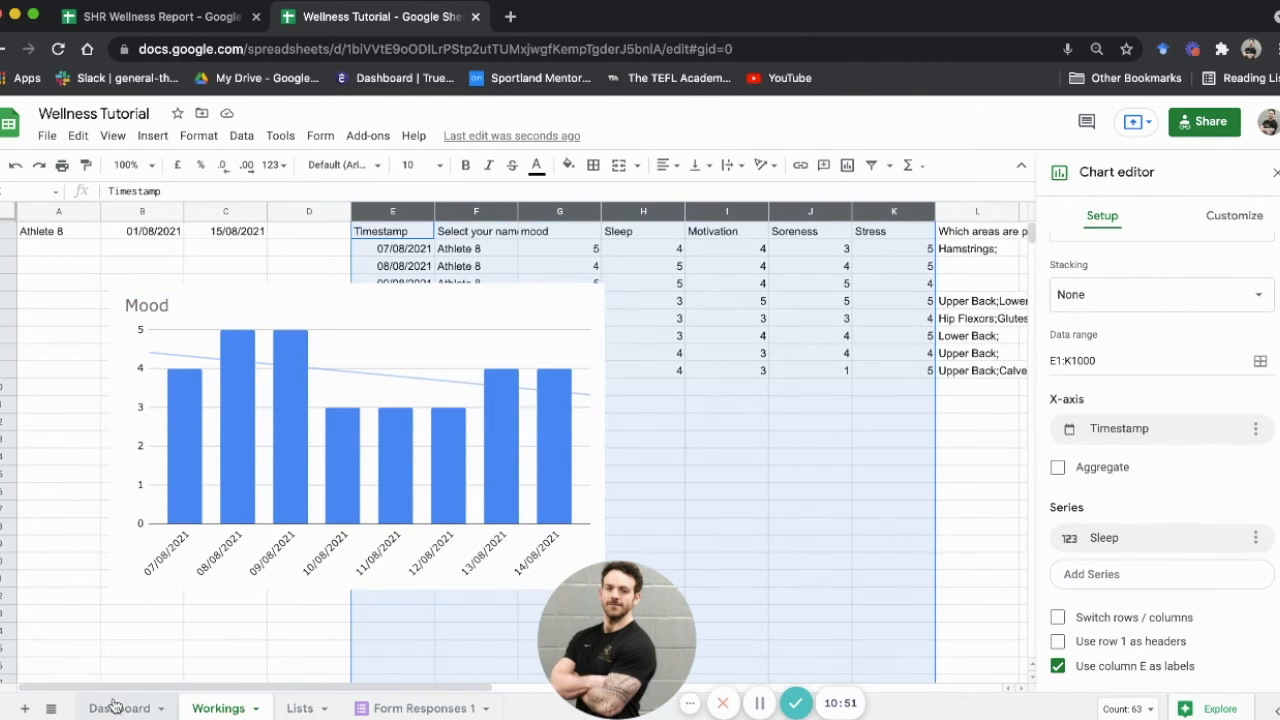
key("super+v")
left_click_drag(808, 418, 597, 362)
left_click_drag(894, 648, 798, 532)
- Change the title of the pasted Dashboard chart to "Sleep"
double_click(619, 358)
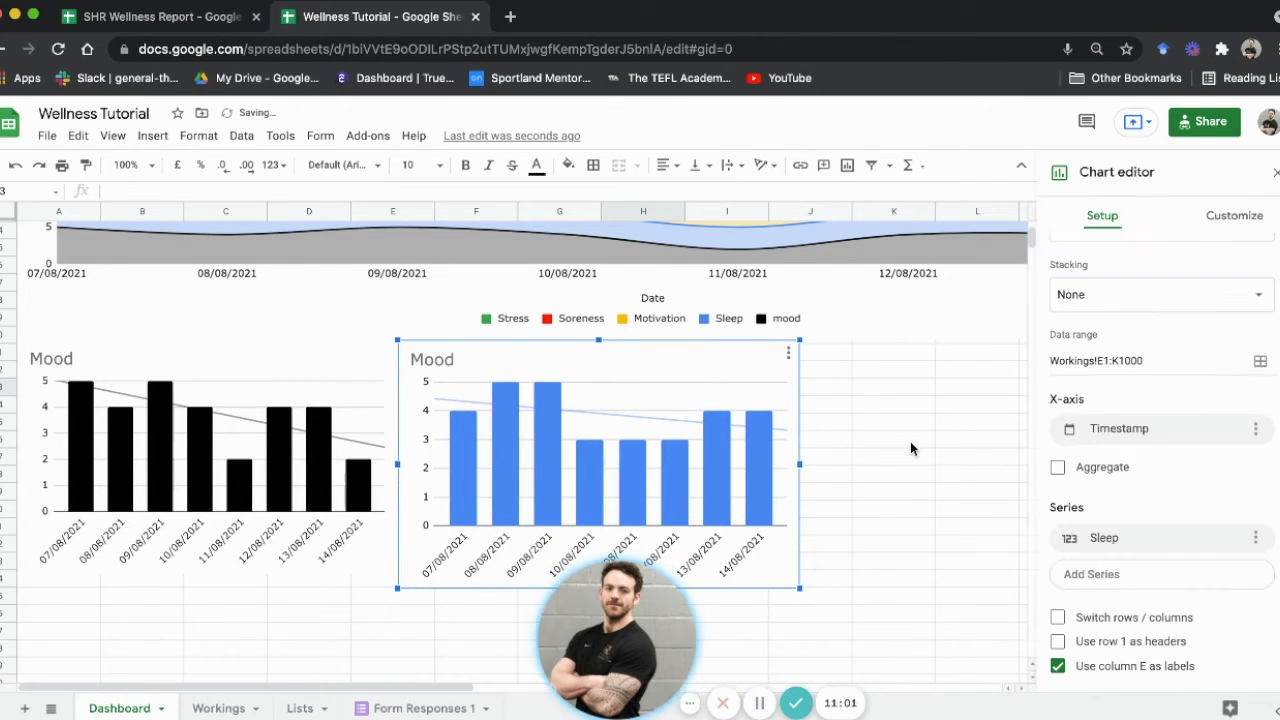
scroll(1181, 369, "up", 2)
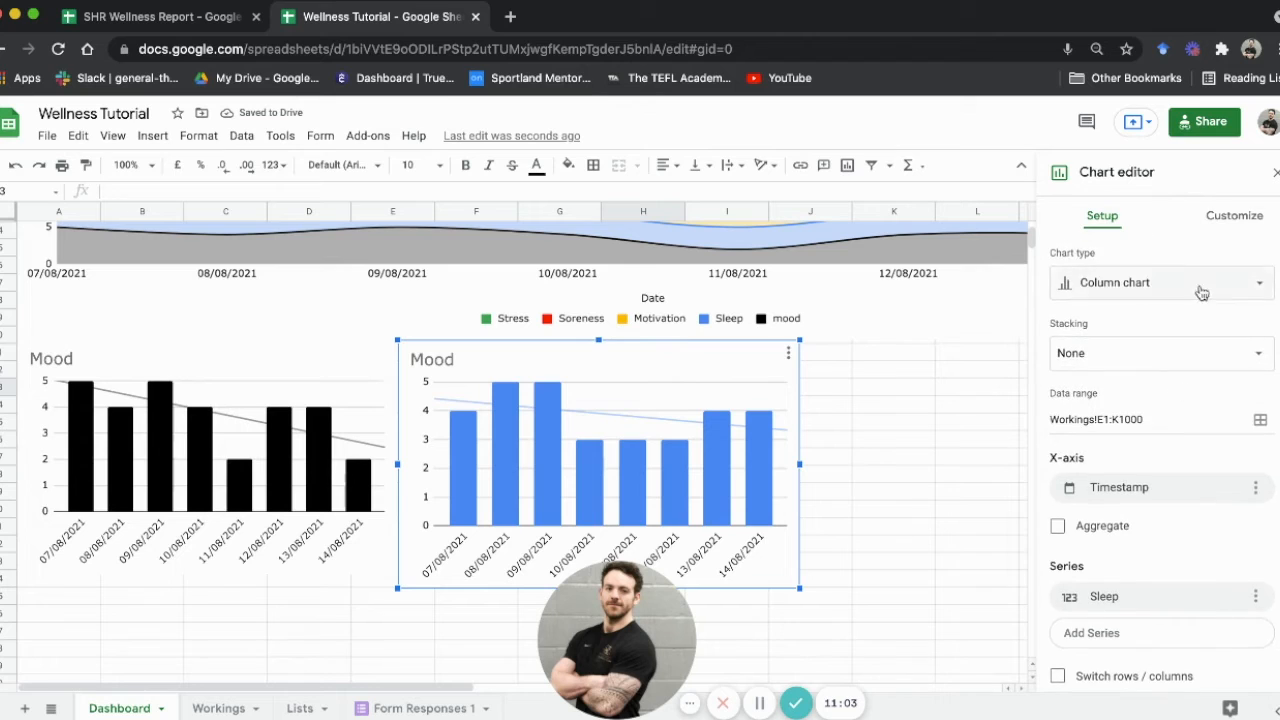
left_click(1234, 215)
left_click(1130, 307)
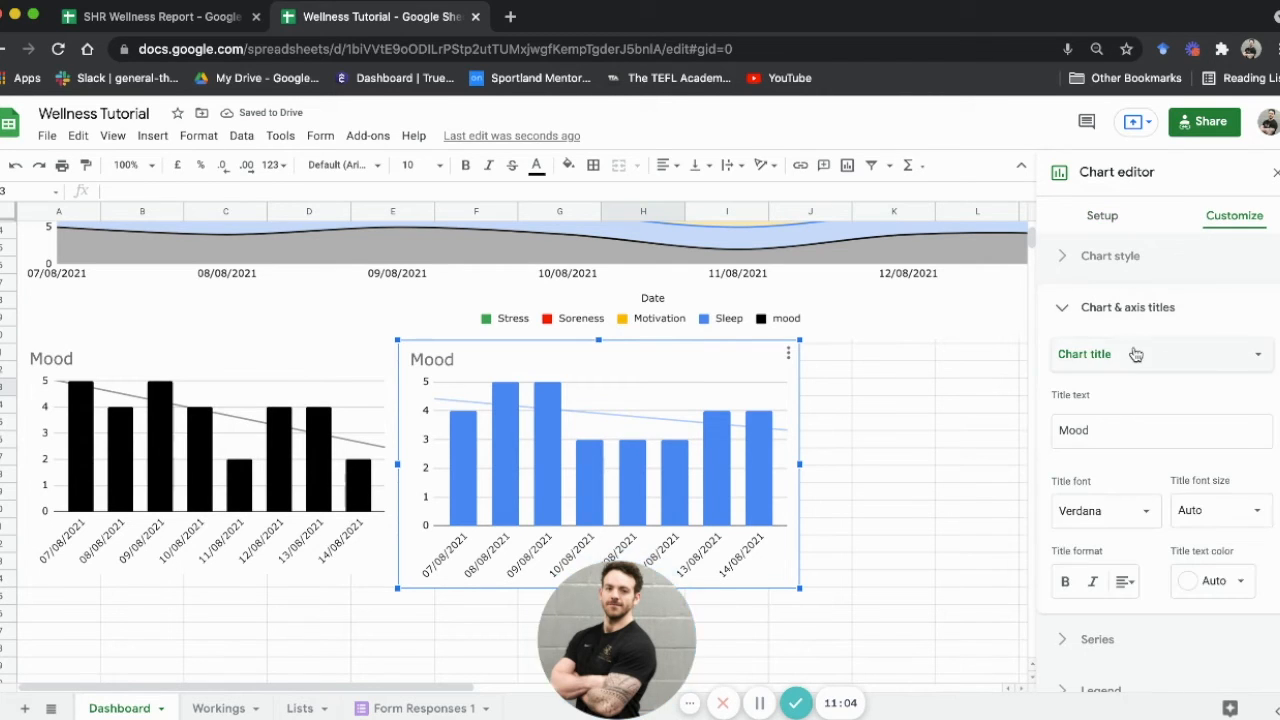
double_click(1117, 431)
type("Sleep")
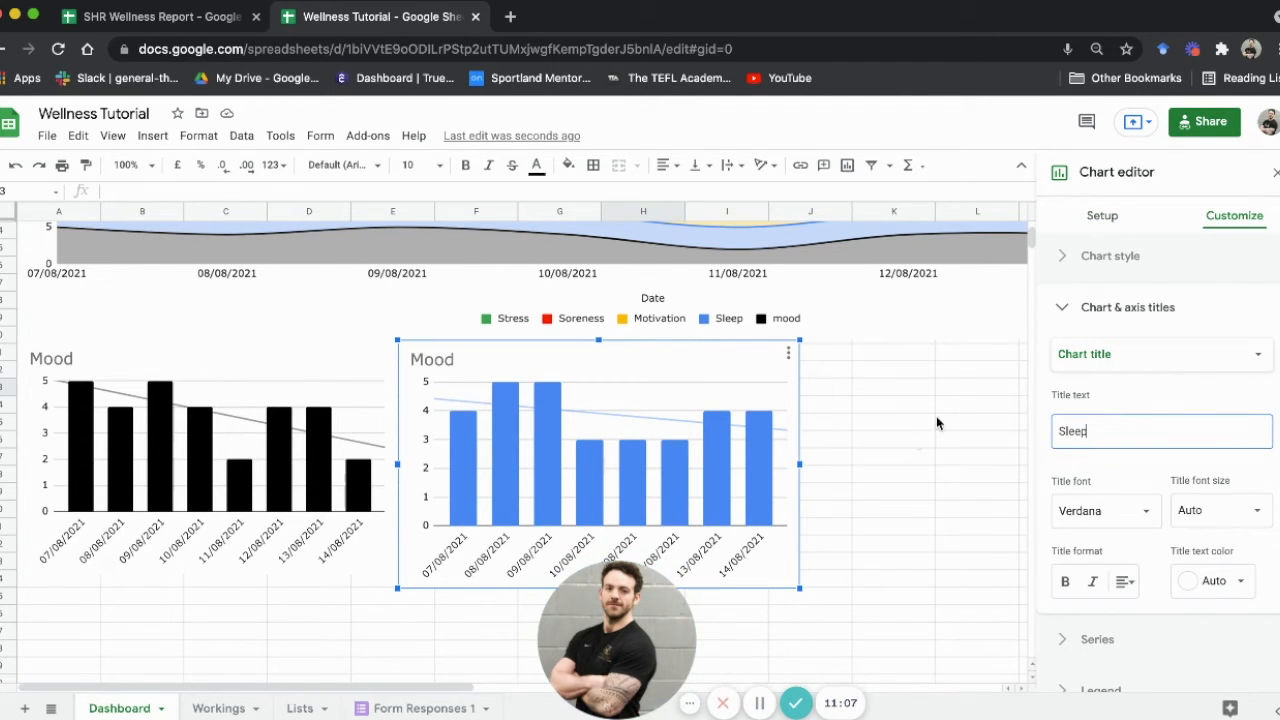
left_click(1176, 308)
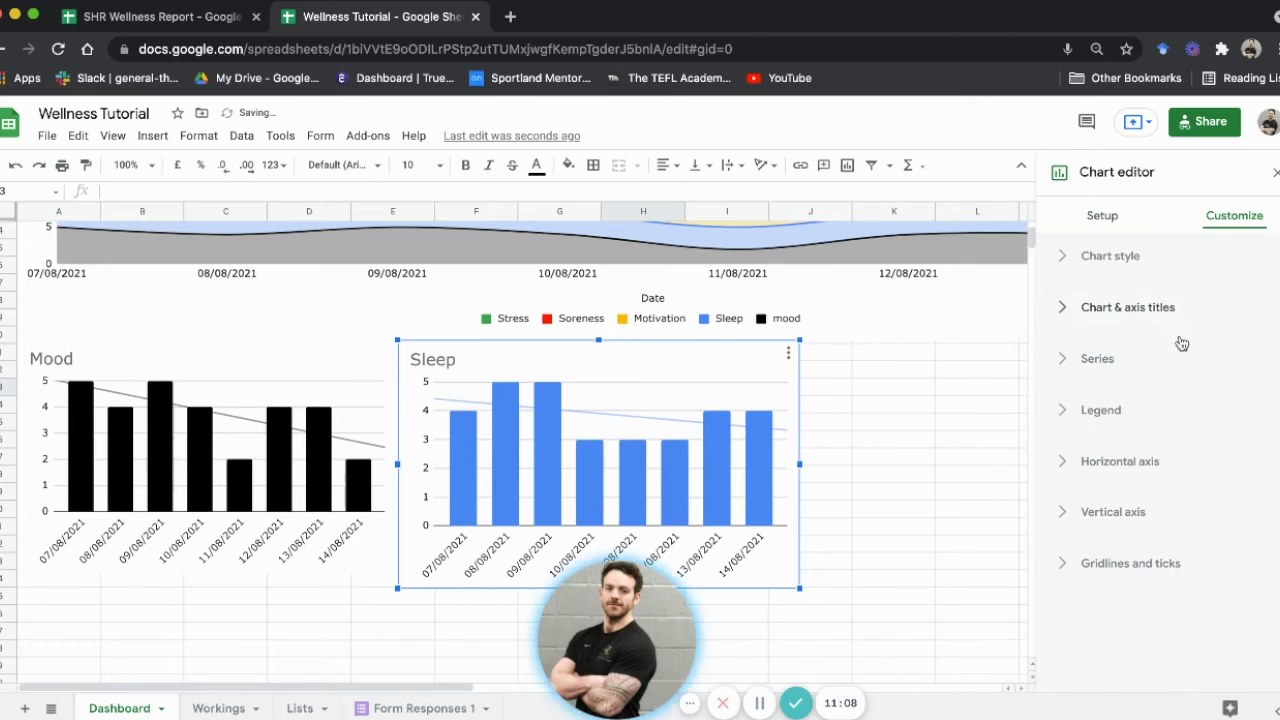
- Open the Sleep chart's series settings and compare its color with the Sleep band in the Overall Wellness chart
left_click(1131, 366)
scroll(934, 409, "up", 1)
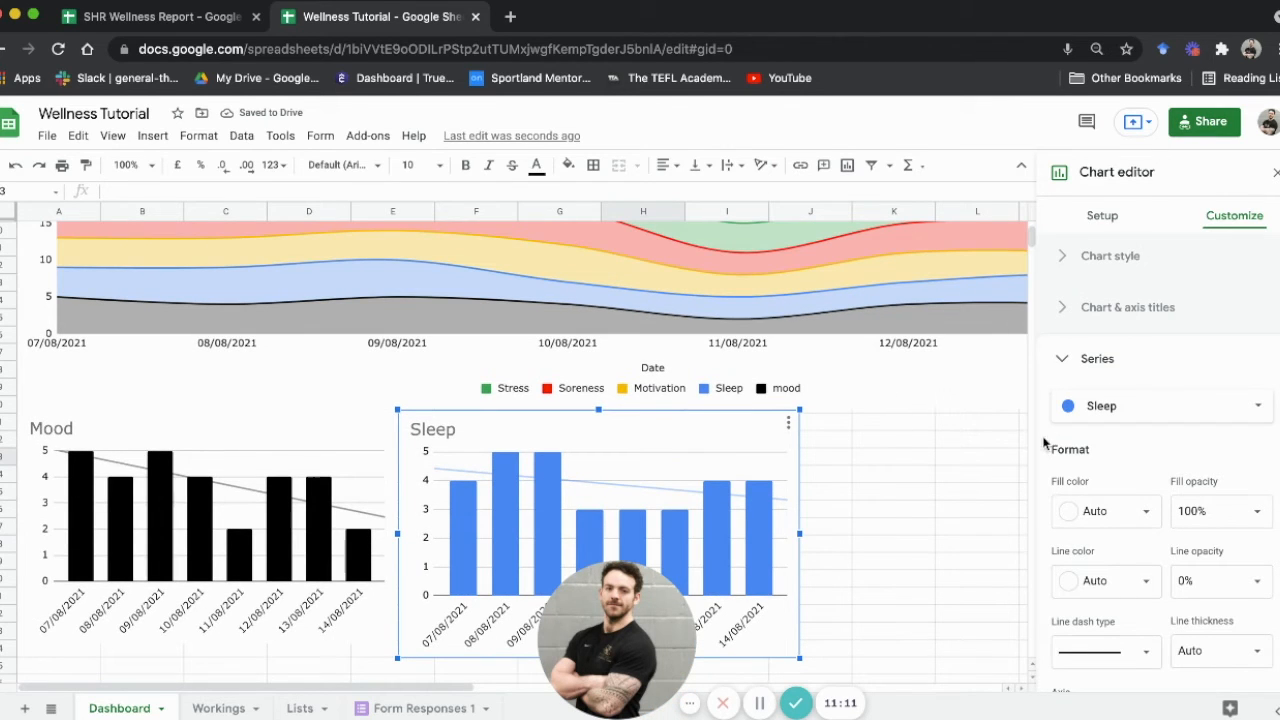
scroll(897, 440, "down", 1)
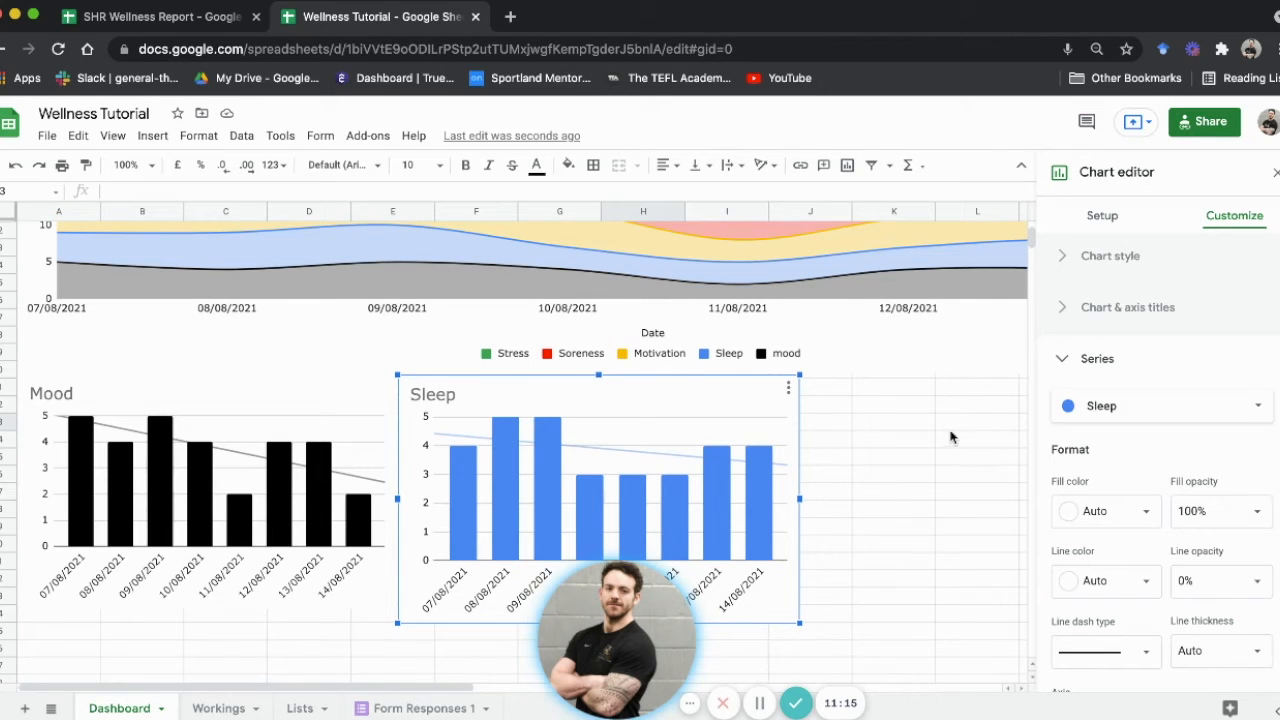
- Review the Mood, Sleep, Motivation, Soreness and Stress charts on the Dashboard
scroll(950, 437, "down", 1)
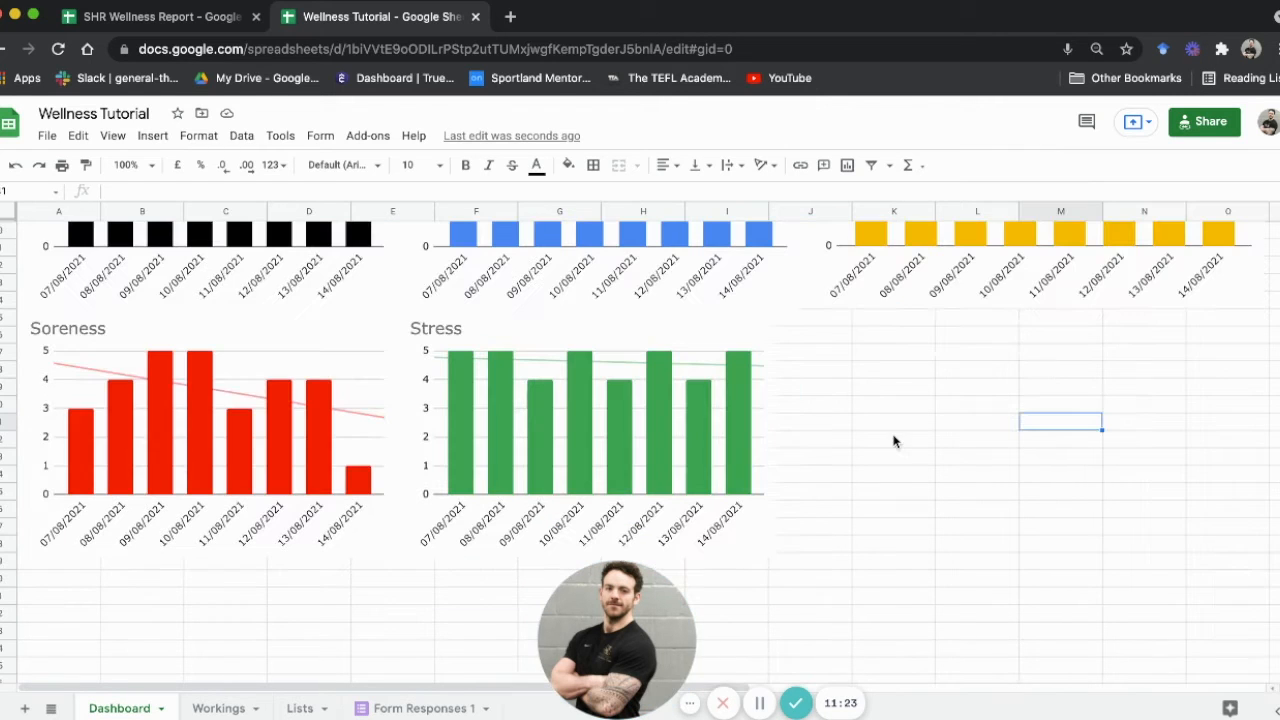
left_click(894, 425)
scroll(895, 435, "up", 3)
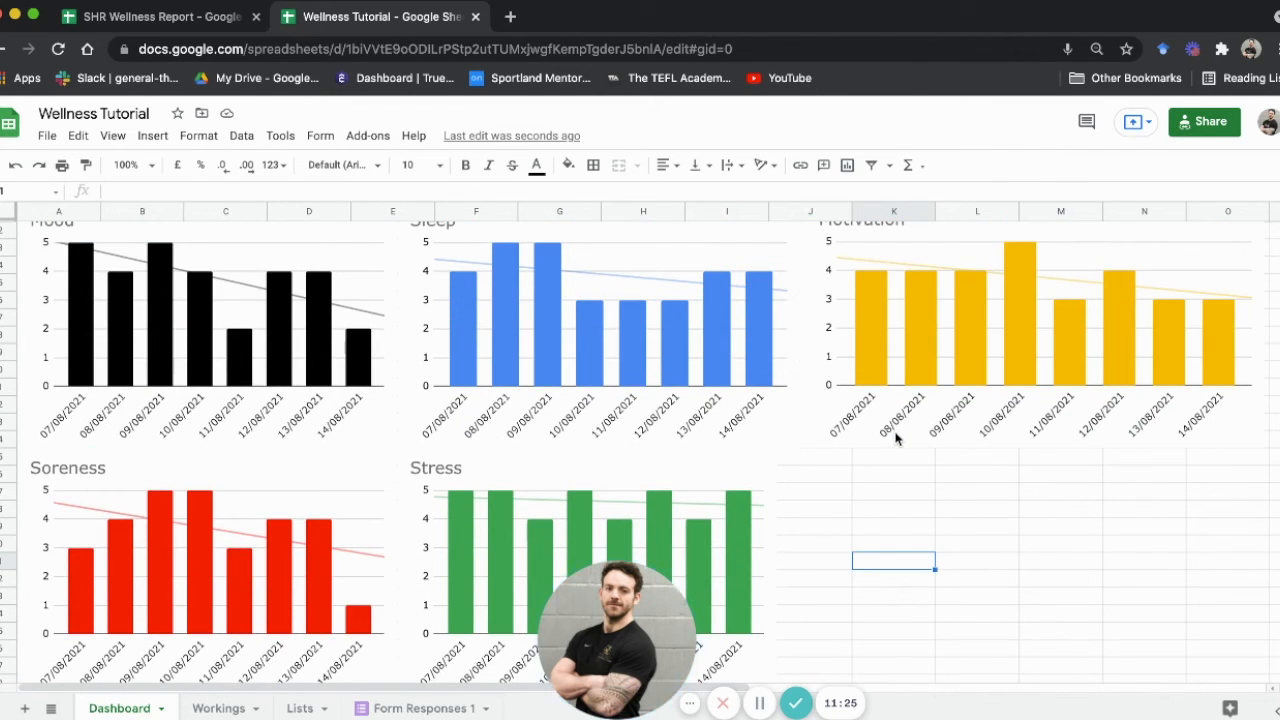
scroll(896, 438, "up", 1)
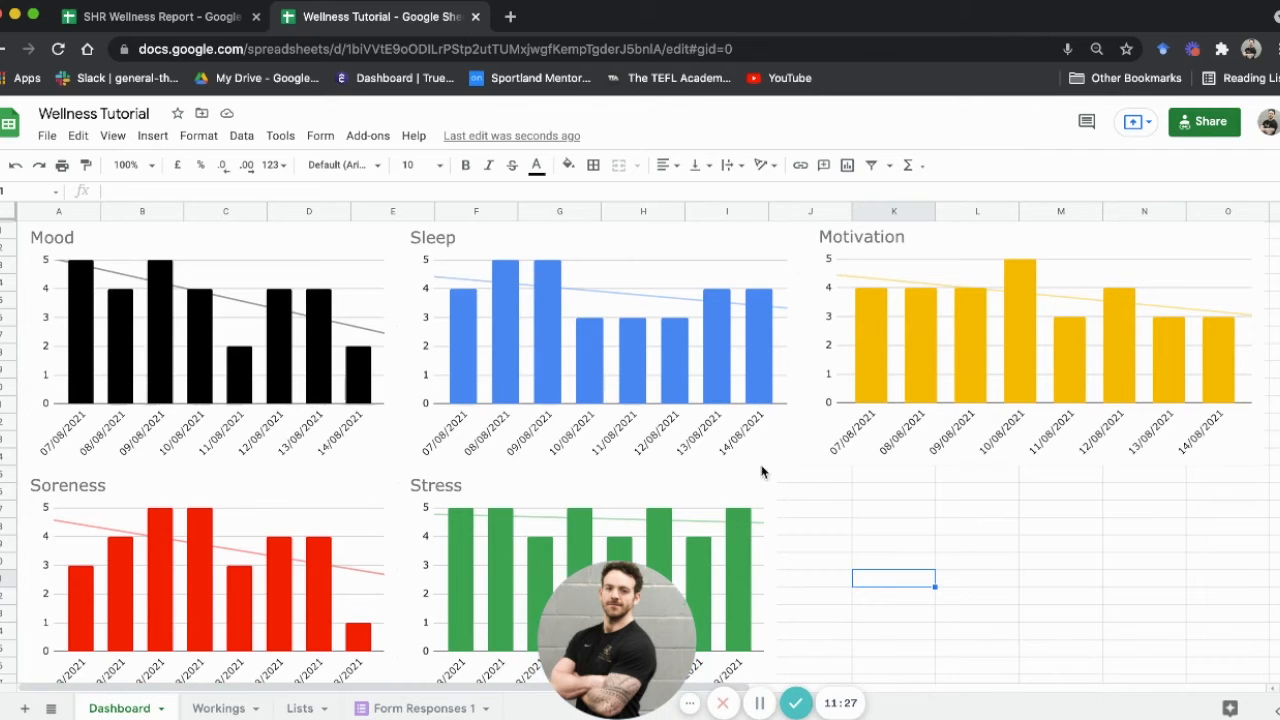
scroll(800, 463, "down", 1)
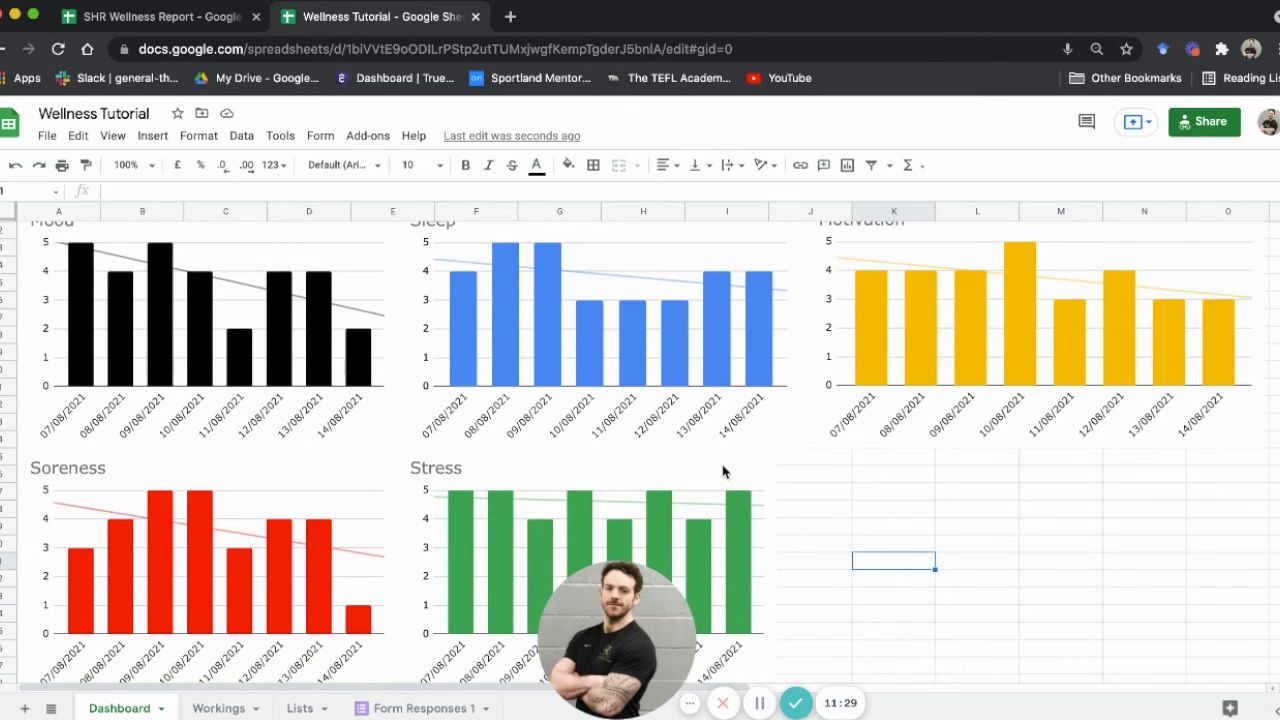
scroll(842, 437, "down", 5)
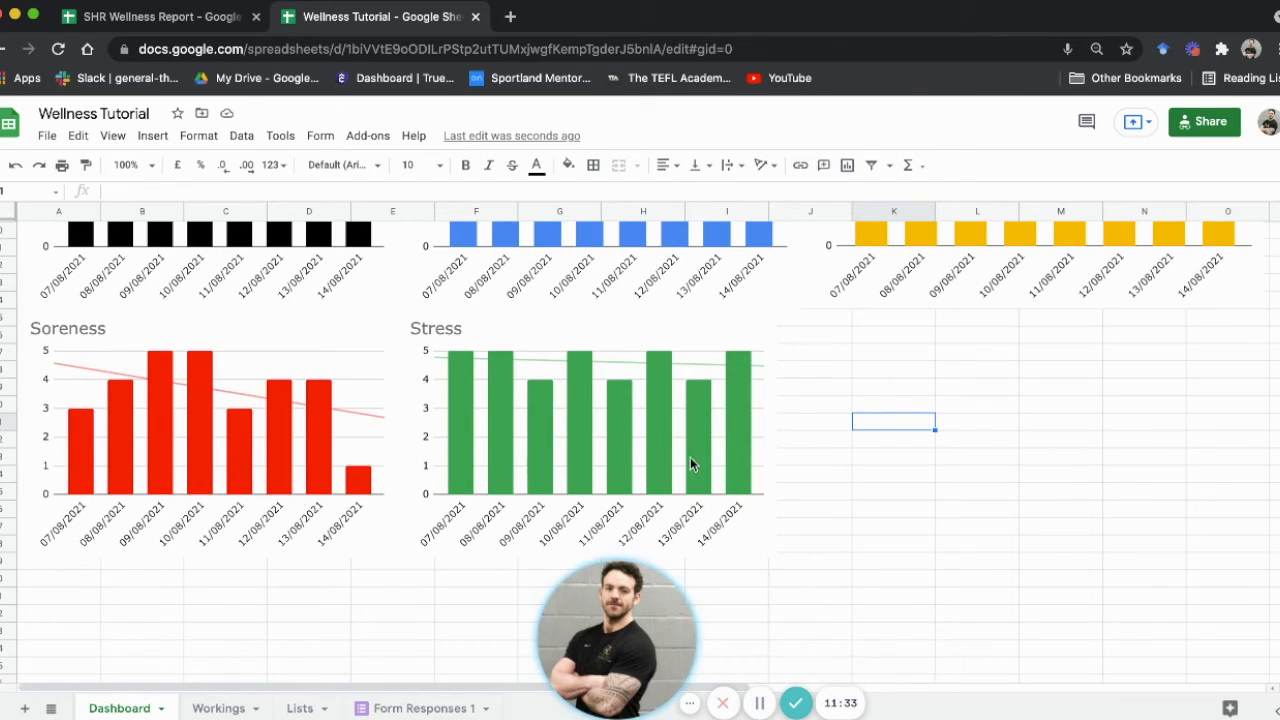
- Set the Dashboard's end date to 08/08/2021 and check how all the charts respond
scroll(694, 459, "up", 15)
left_click(592, 231)
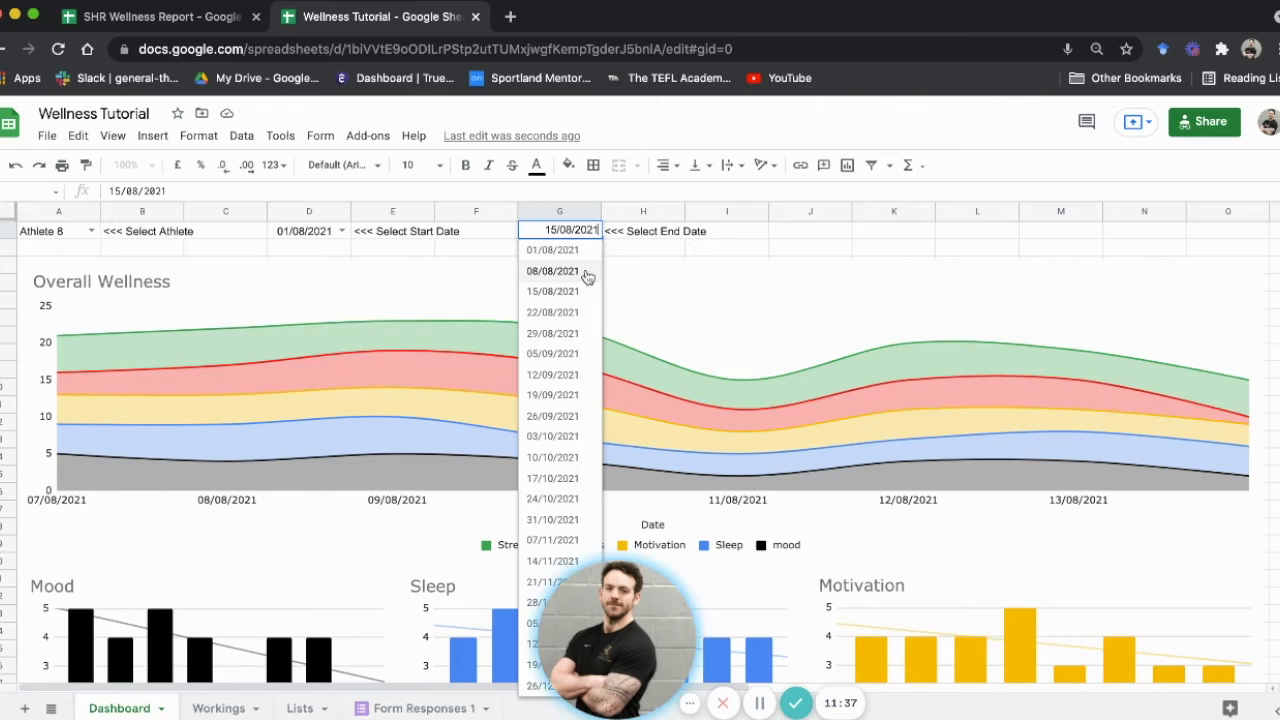
left_click(588, 277)
scroll(606, 366, "down", 10)
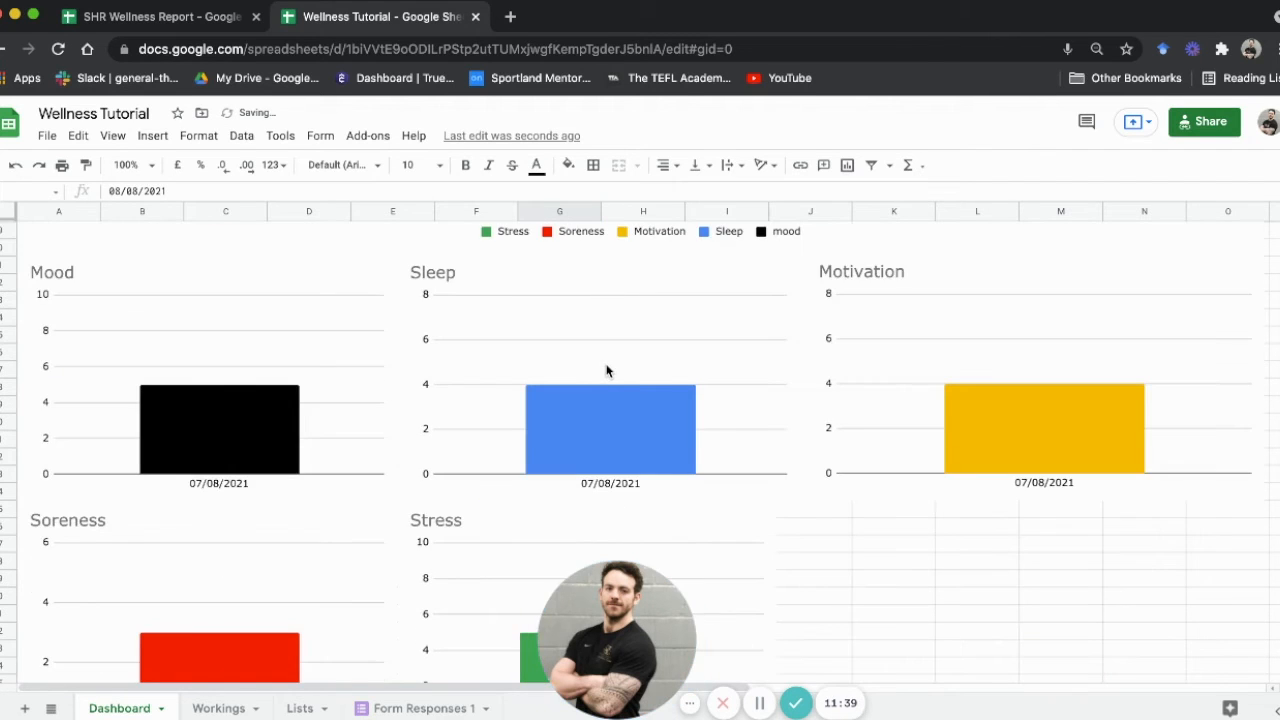
scroll(606, 366, "down", 3)
scroll(835, 450, "up", 9)
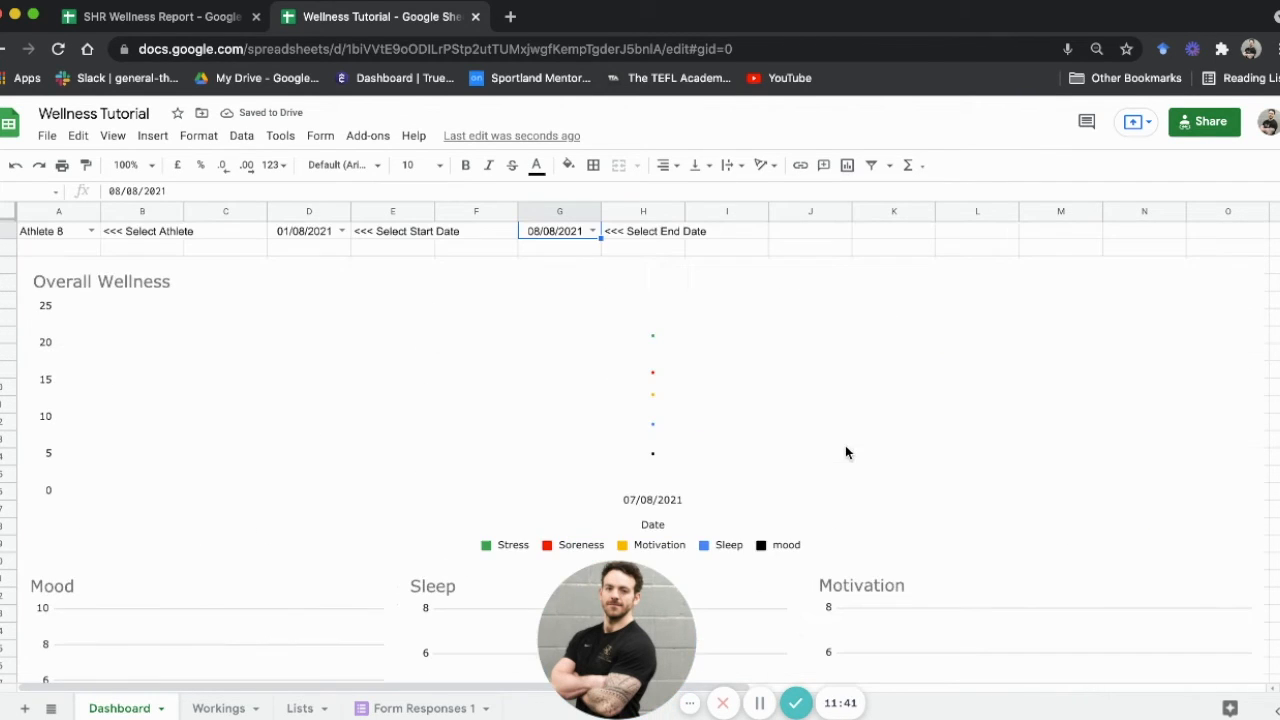
- Set the Dashboard's end date to 24/10/2021 and check the metric charts over the longer period
left_click(592, 231)
left_click(568, 499)
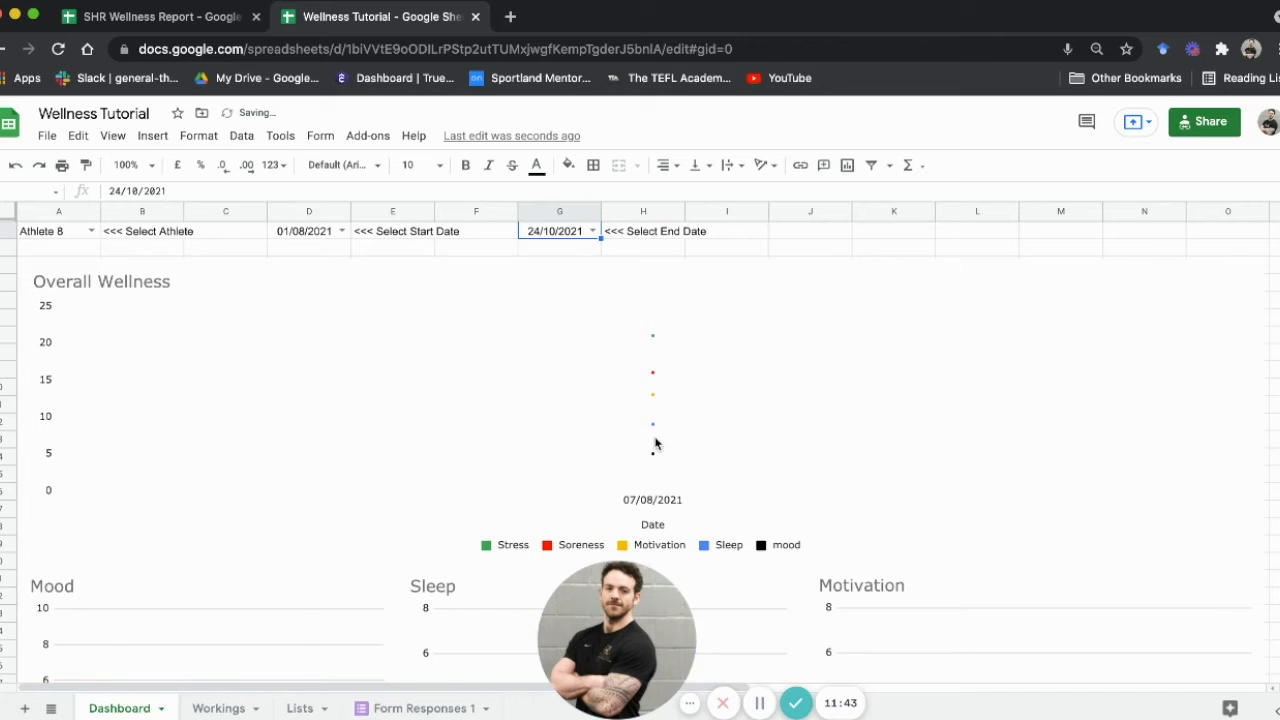
scroll(704, 423, "down", 5)
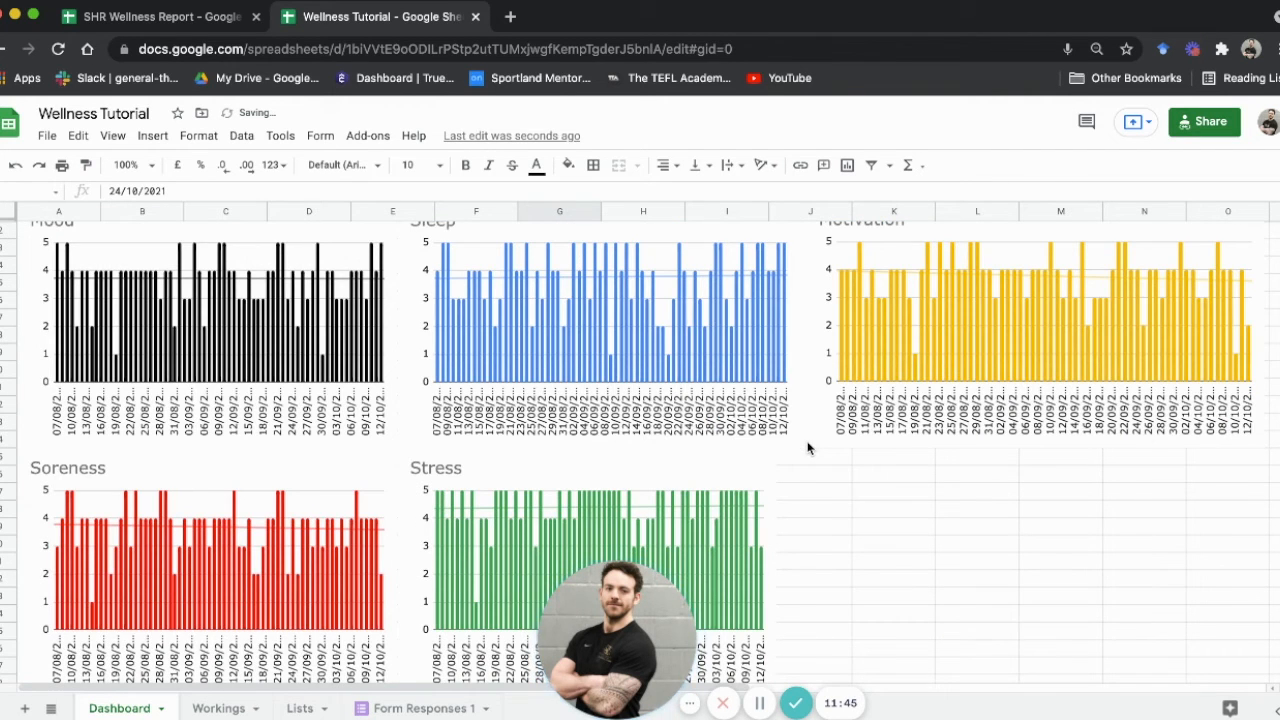
scroll(808, 447, "up", 5)
- Set the Dashboard's end date to 15/08/2021 and check all the metric charts over the shorter period
left_click(592, 231)
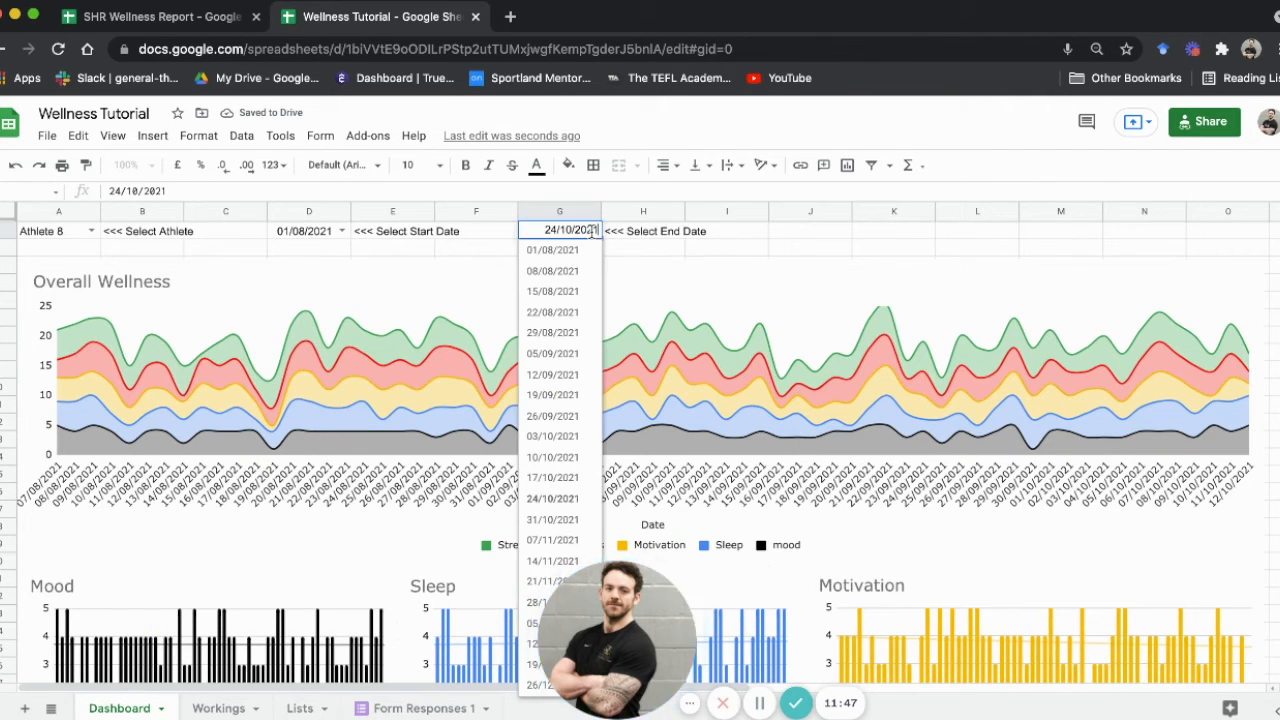
left_click(575, 300)
scroll(795, 416, "down", 3)
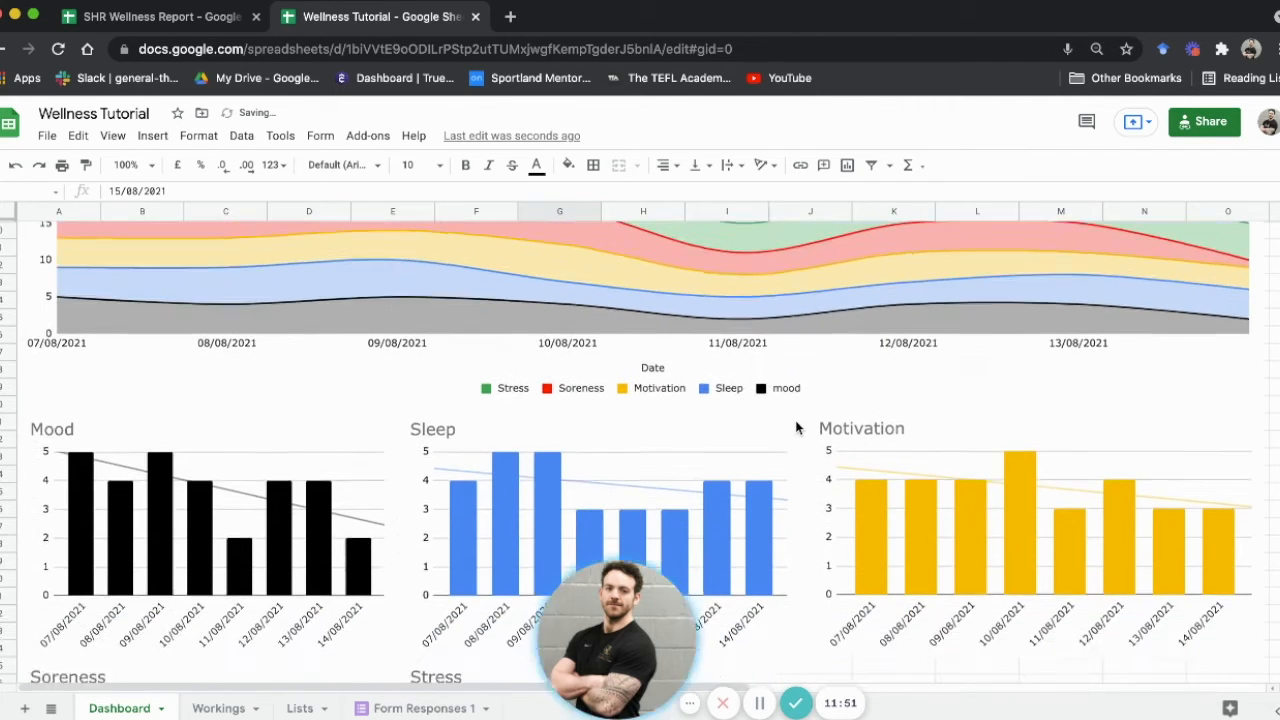
scroll(796, 428, "down", 3)
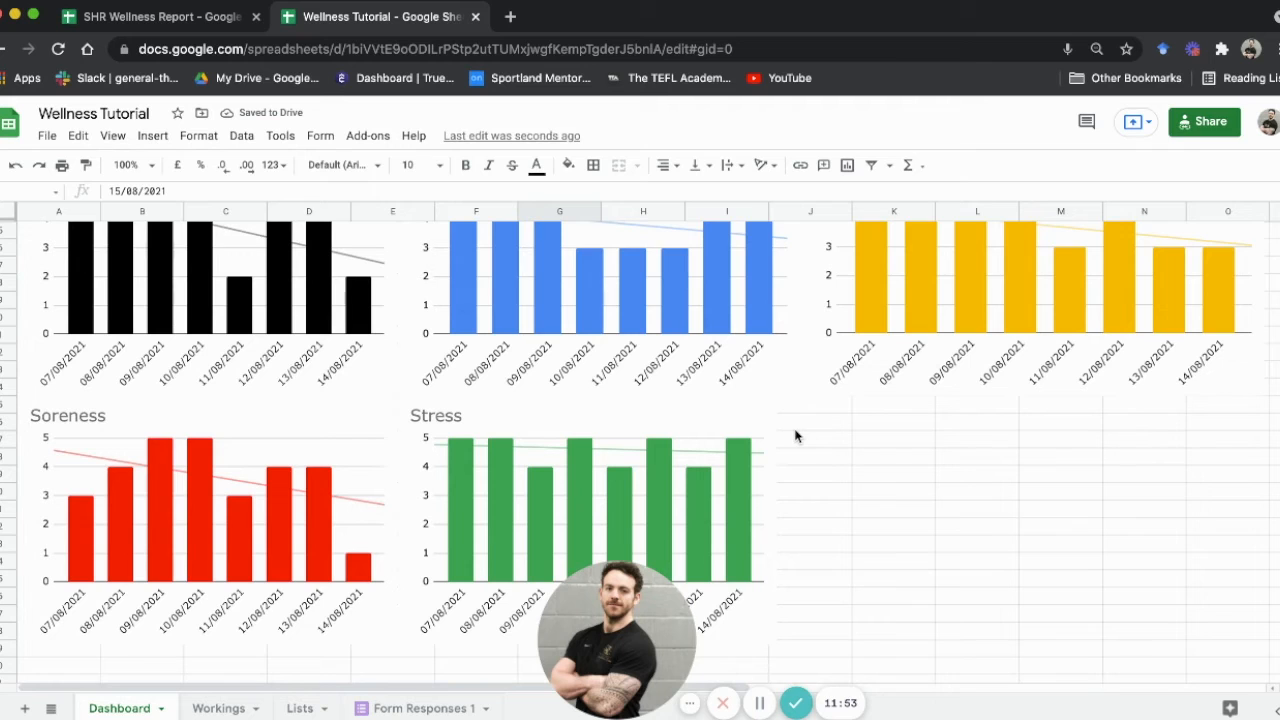
- Delete the leftover Mood chart from the Workings sheet
left_click(219, 710)
left_click(527, 337)
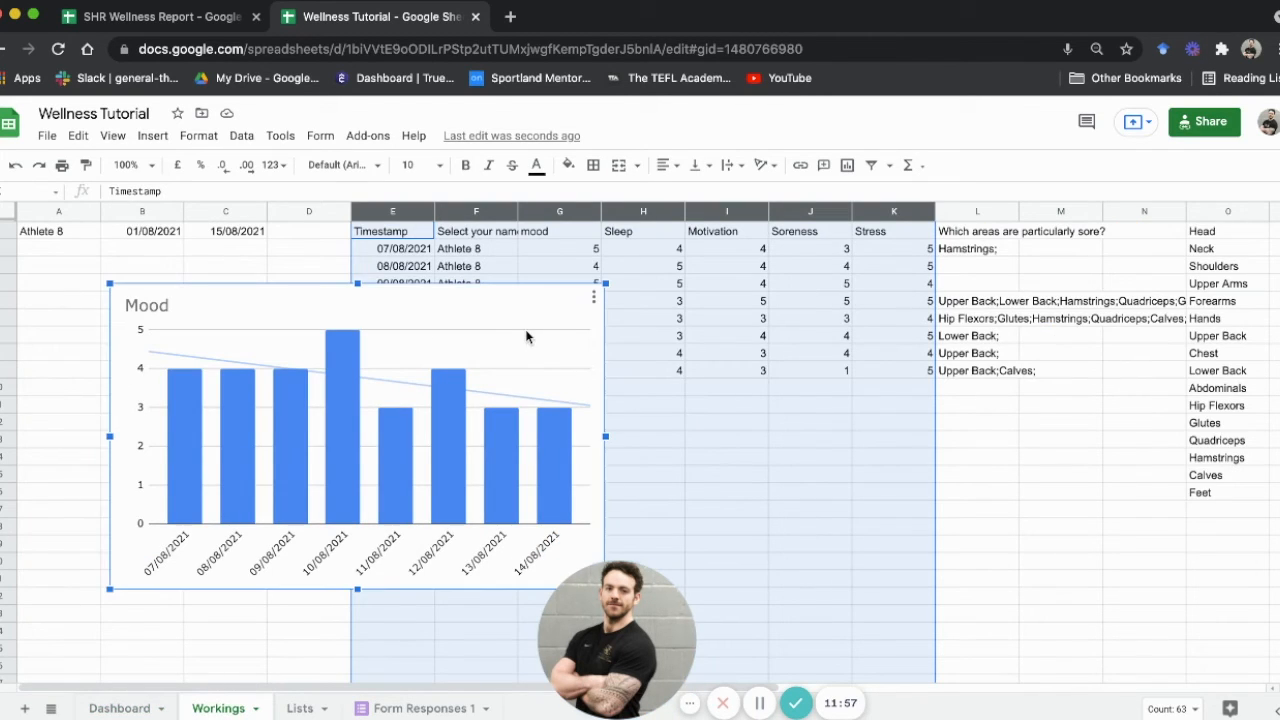
key("Delete")
- Insert a chart from the body-area counts in O1:P16 on the Workings sheet and place it beside the table
left_click_drag(605, 663, 219, 613)
left_click_drag(639, 693, 823, 688)
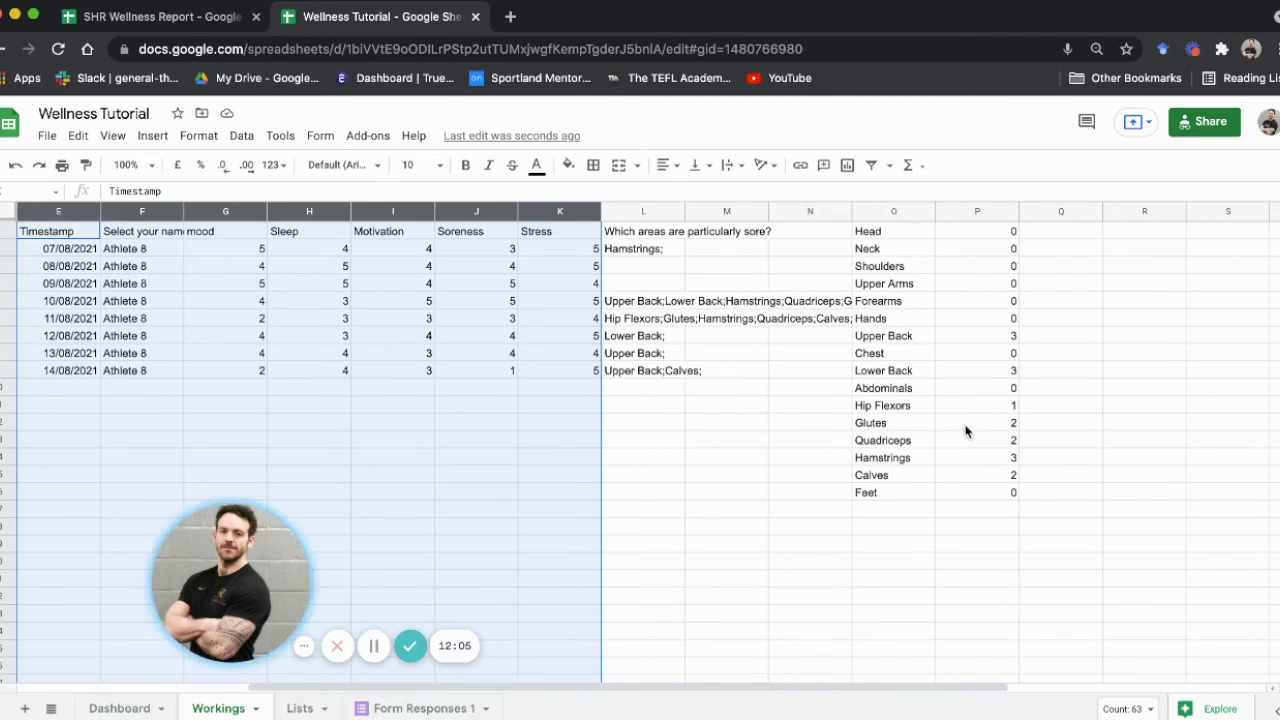
left_click_drag(880, 232, 1005, 489)
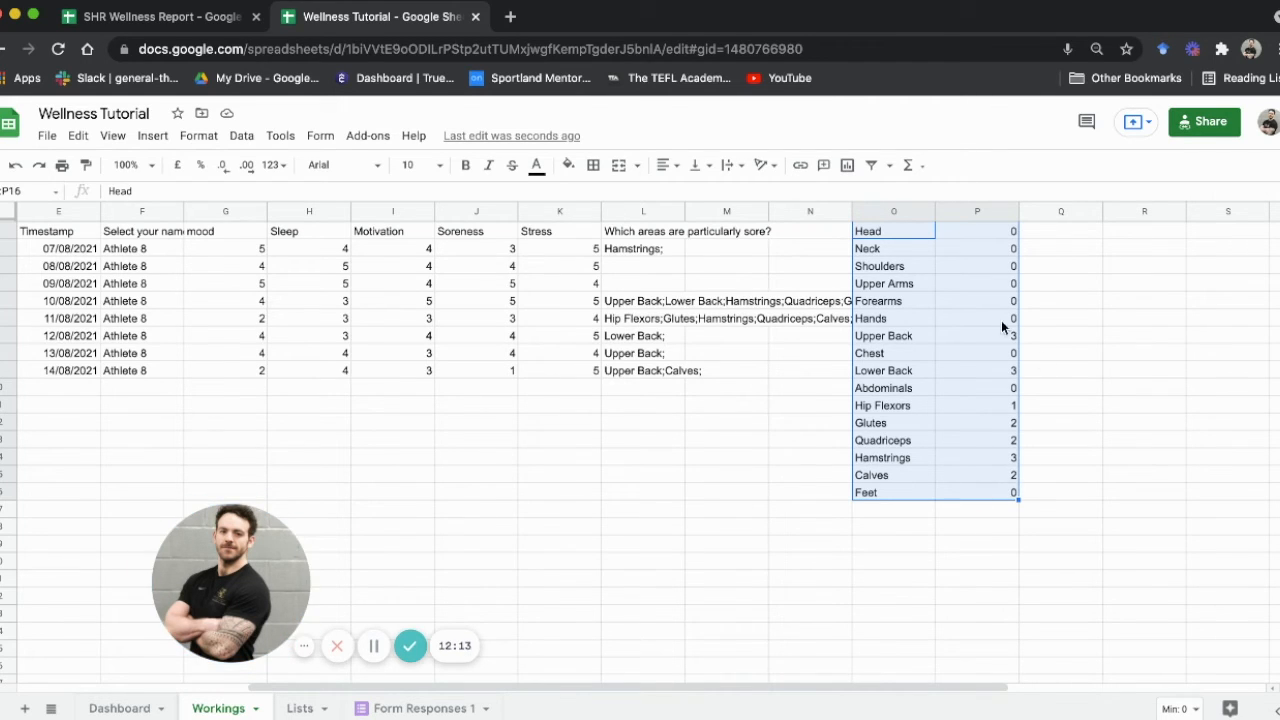
left_click(155, 137)
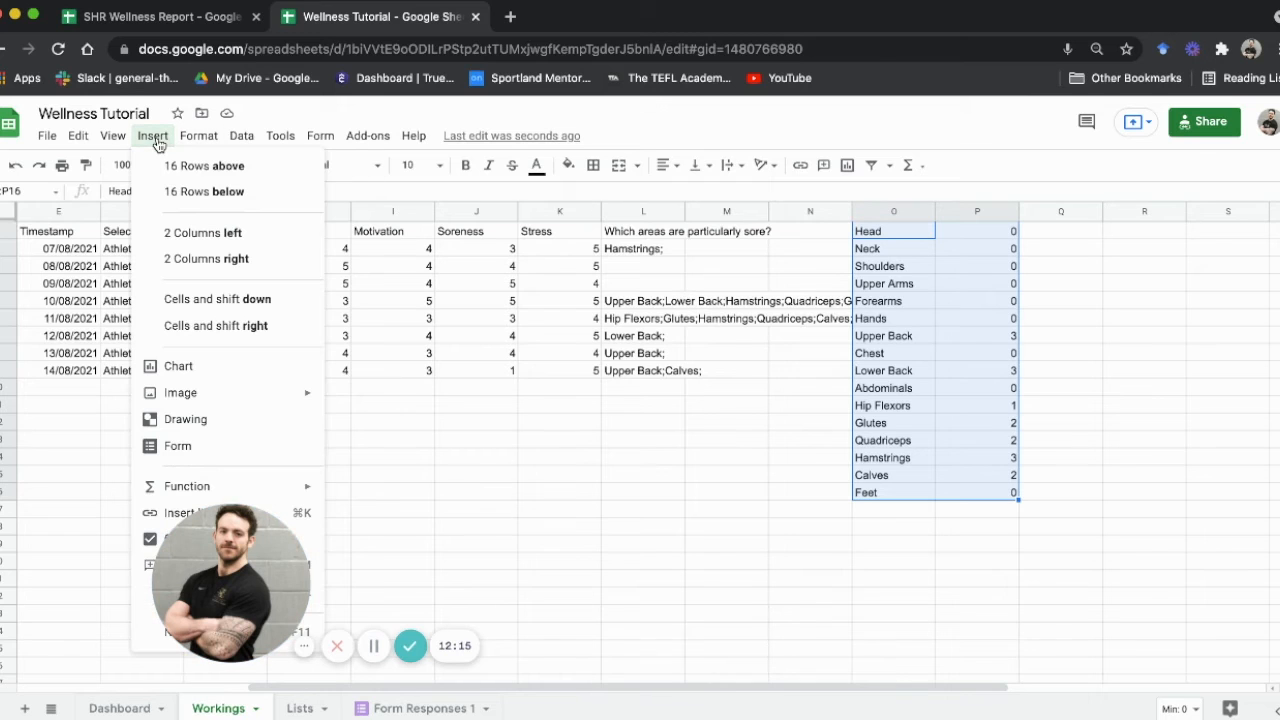
left_click(225, 365)
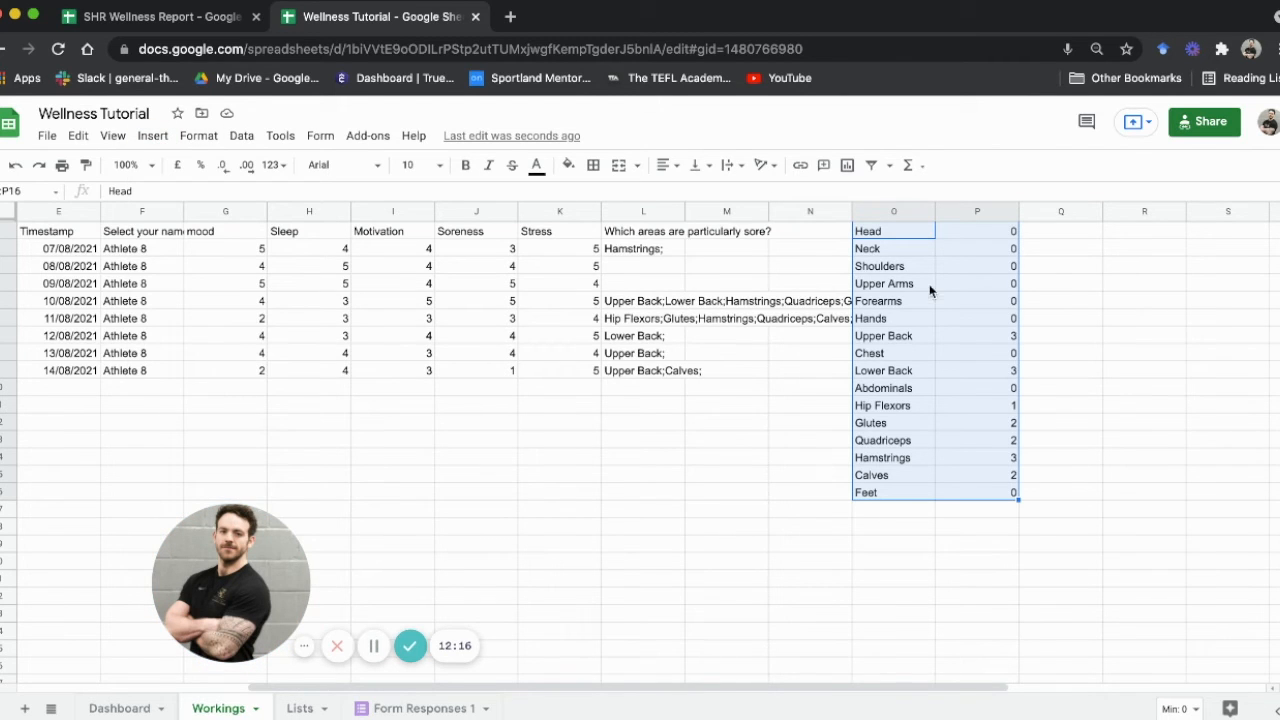
left_click_drag(633, 300, 714, 244)
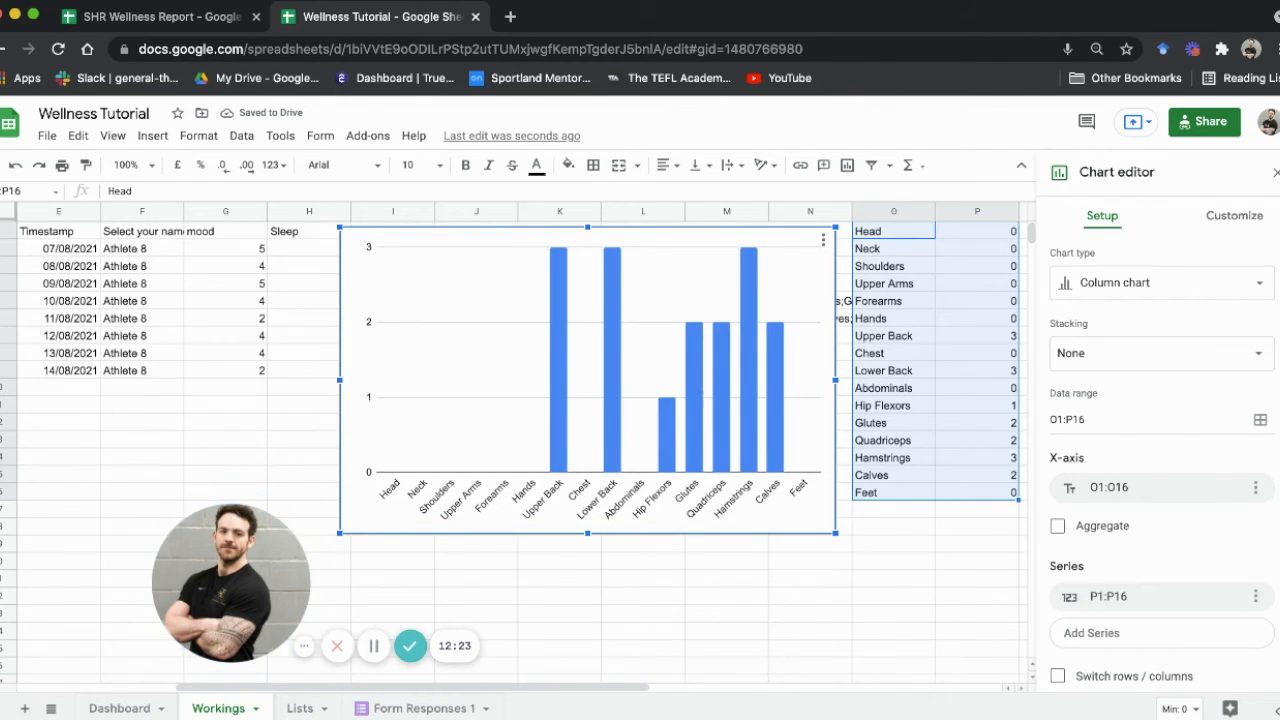
- Change the body-area chart from a column chart to a Bar chart
left_click(1257, 290)
scroll(1224, 440, "down", 1)
left_click(1224, 440)
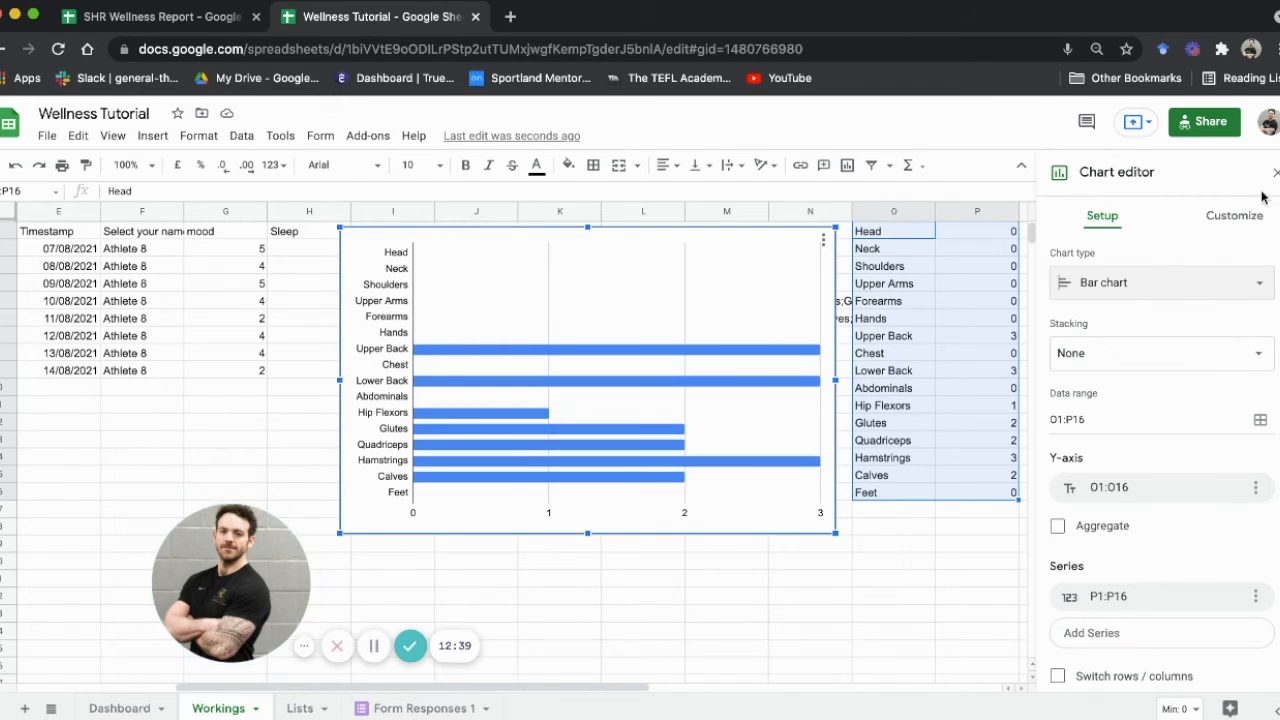
- Set the body-area bar chart's font to Verdana in its chart style
left_click(1236, 214)
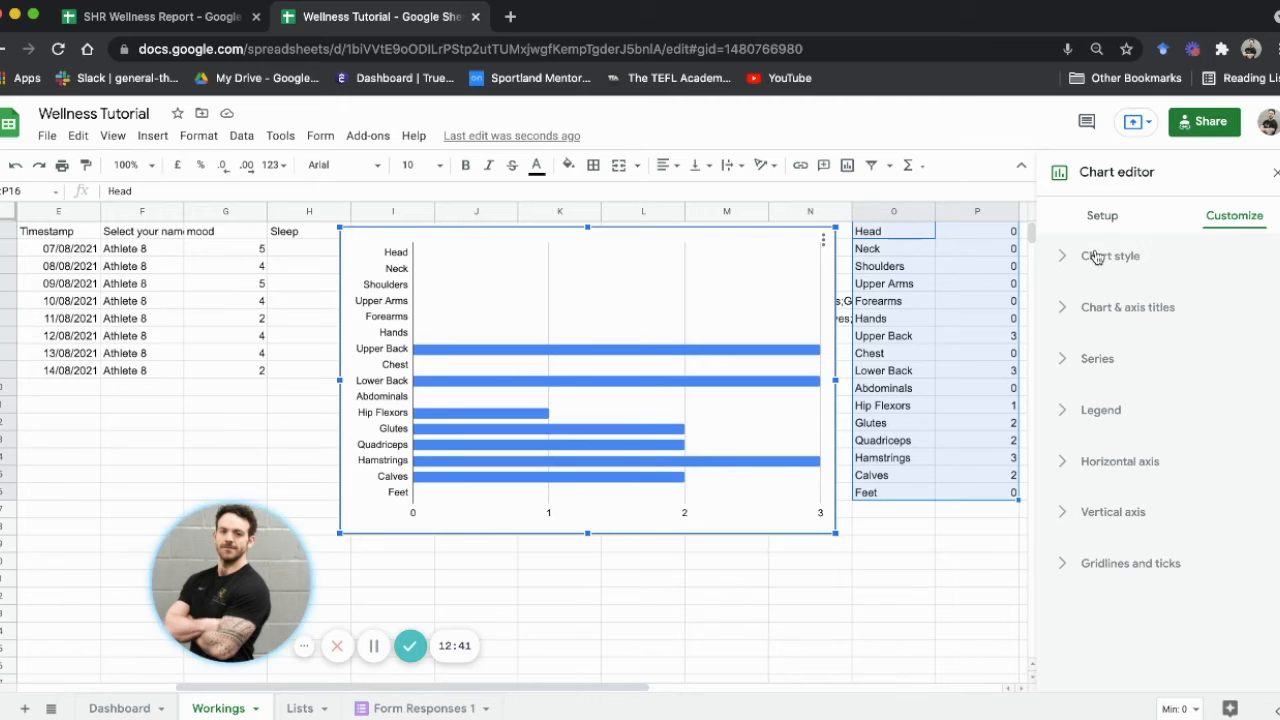
left_click(1141, 258)
left_click(1101, 399)
left_click(1093, 441)
left_click(1112, 258)
left_click(1130, 258)
left_click(1240, 325)
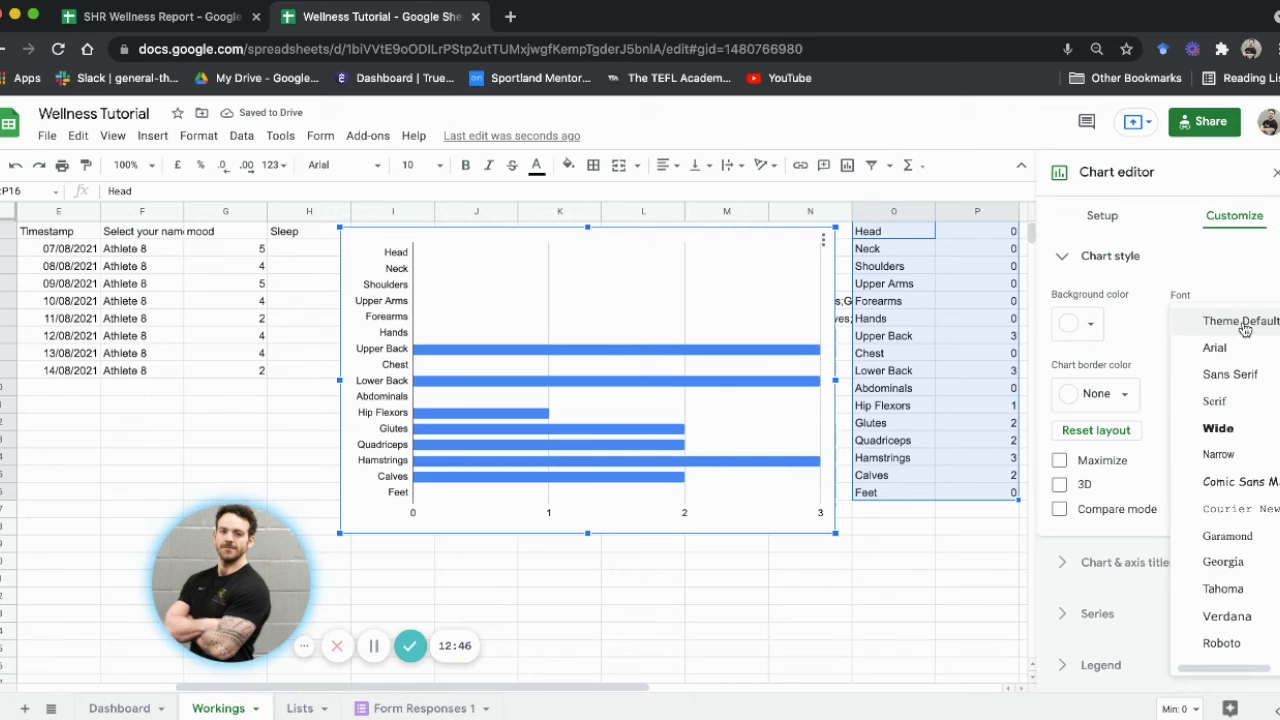
left_click(1226, 618)
left_click(1110, 257)
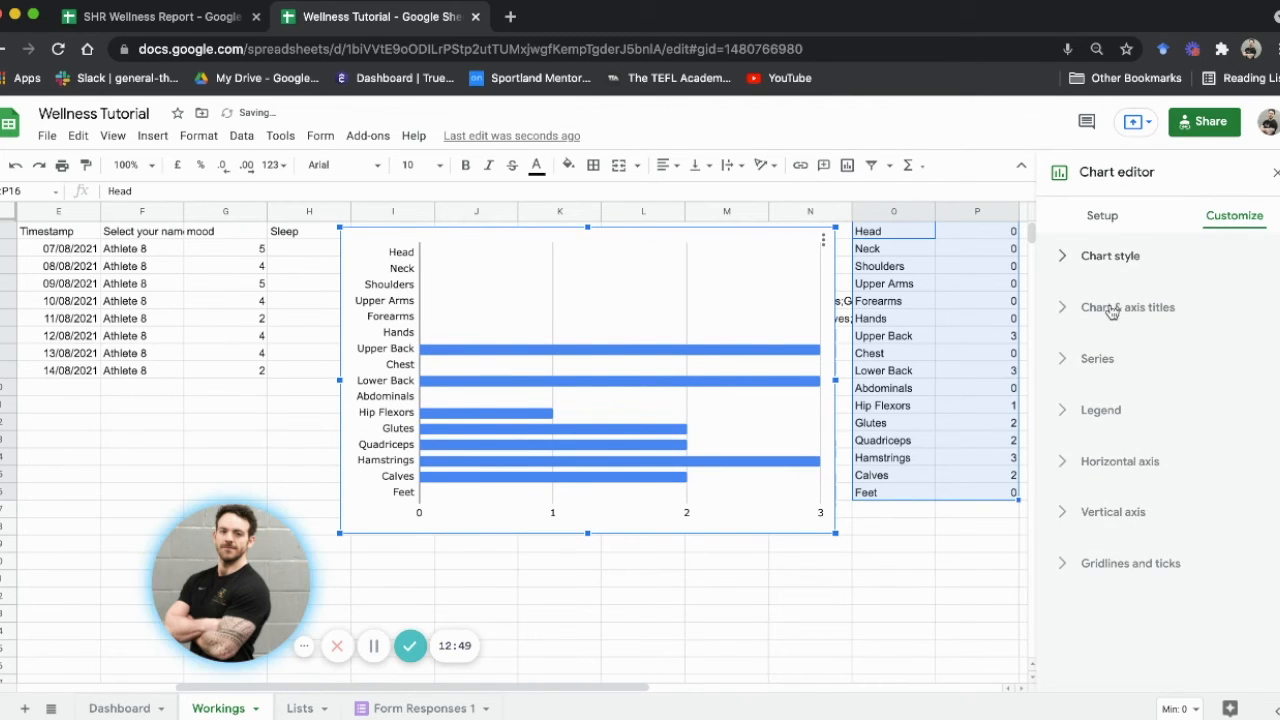
- Title the bar chart "Areas of Soreness" and close the chart editor
left_click(1111, 308)
left_click(1119, 433)
type("Areas of Soreness")
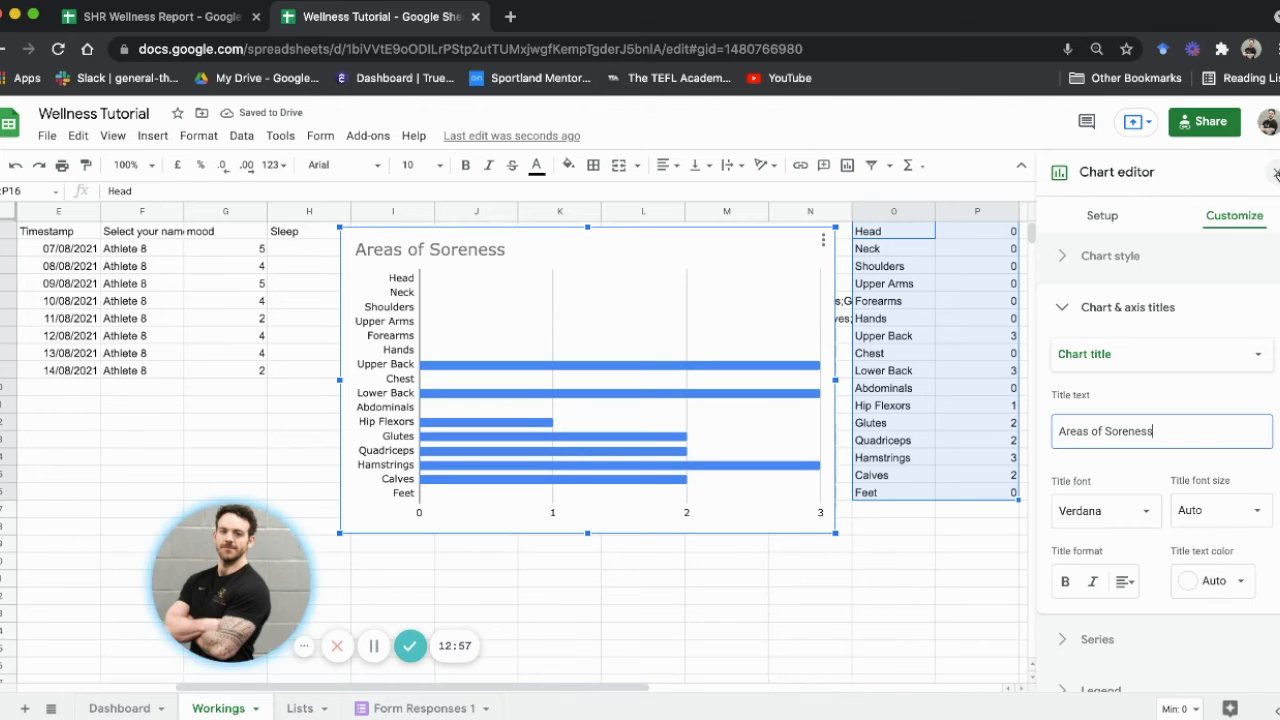
left_click(1276, 173)
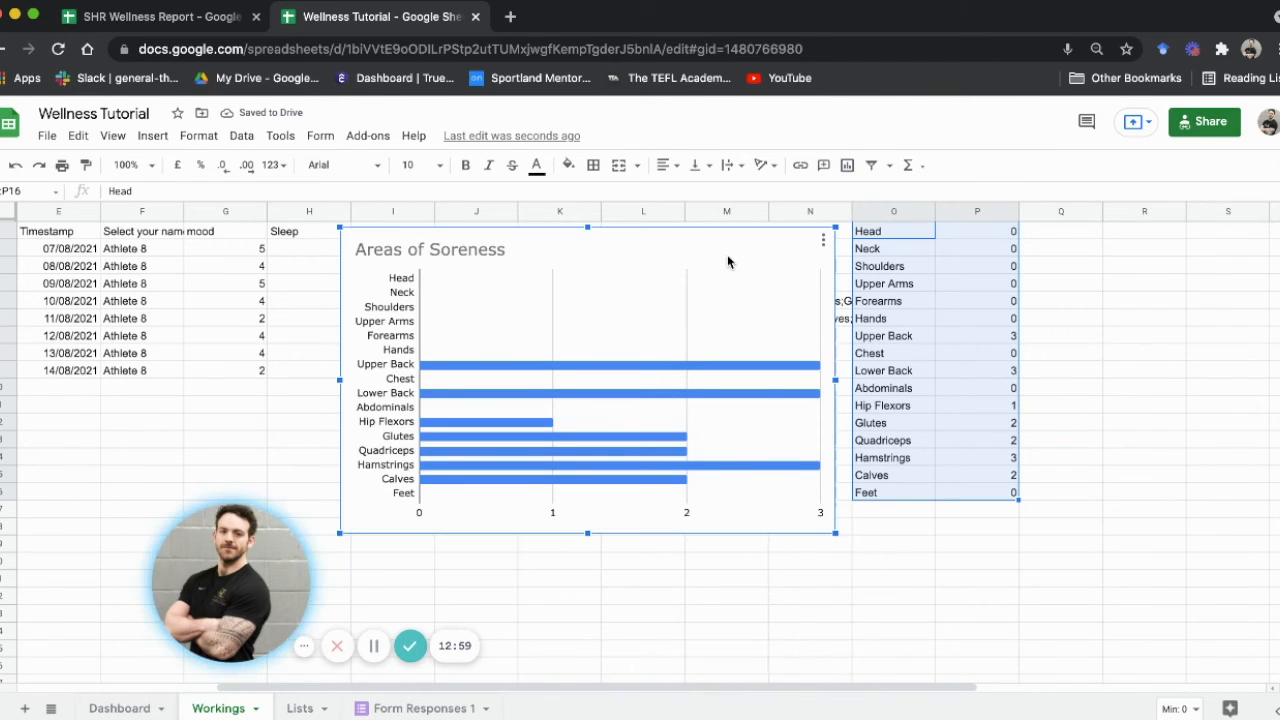
- Place a copy of the Areas of Soreness chart beside the Stress chart on the Dashboard and resize it to fit under Motivation
left_click(135, 707)
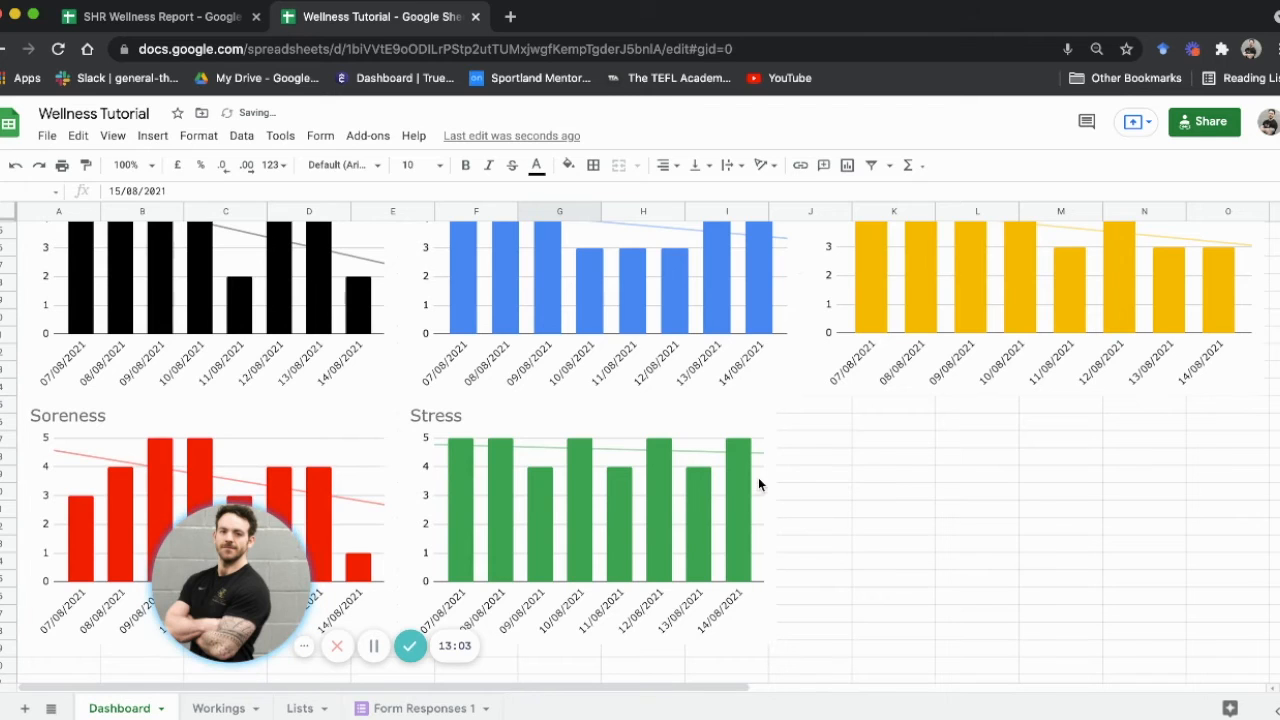
left_click(835, 480)
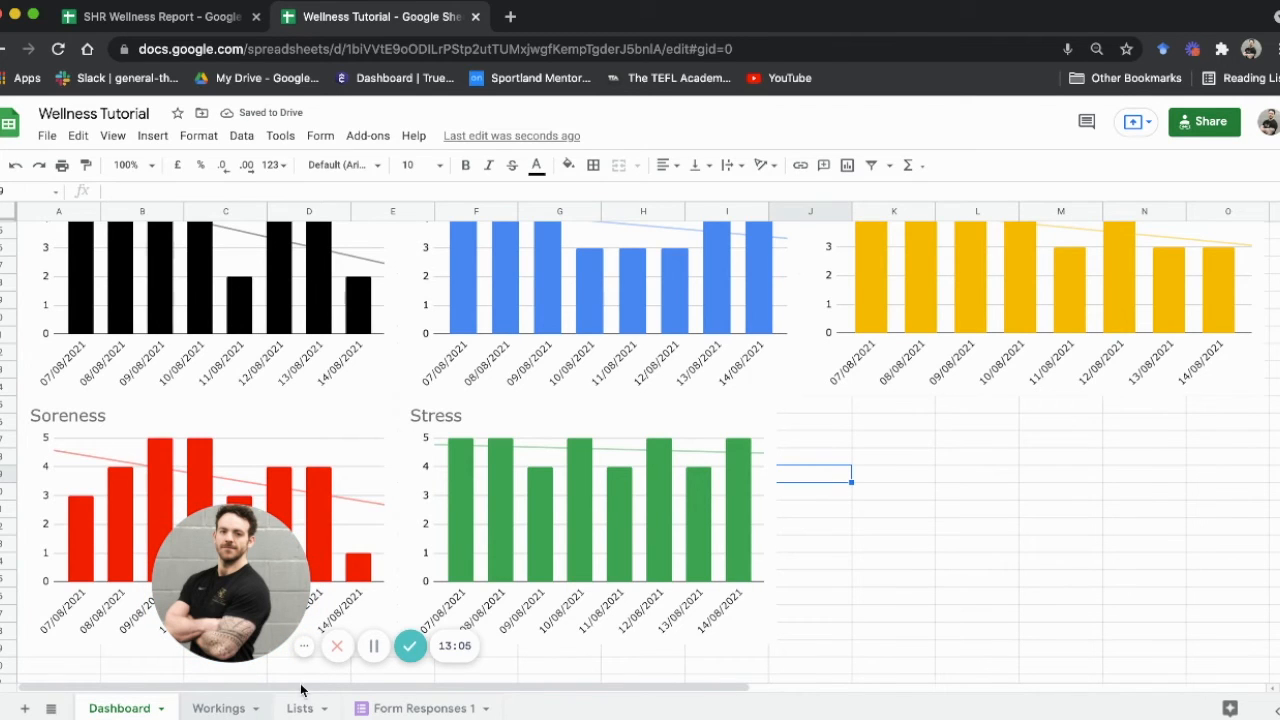
scroll(750, 598, "down", 2)
left_click(1012, 381)
left_click_drag(1012, 381, 995, 349)
left_click_drag(1273, 617, 1259, 603)
left_click_drag(1021, 613, 1014, 561)
left_click(978, 596)
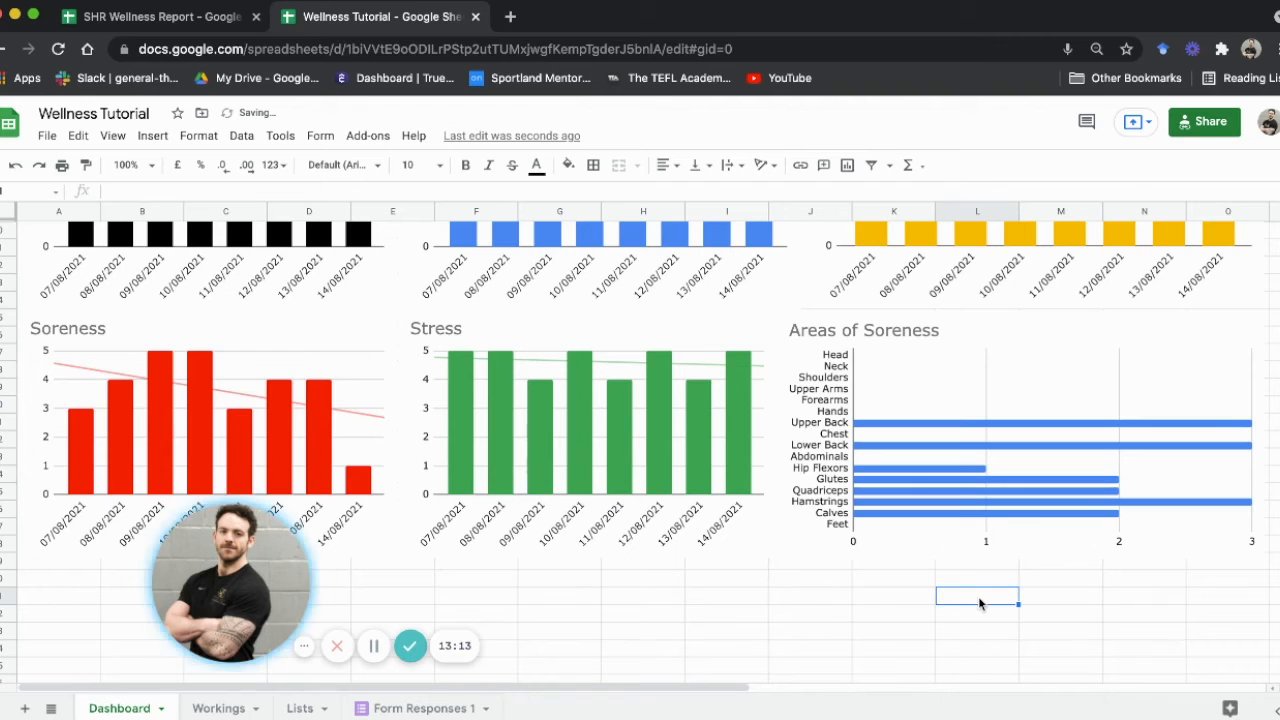
- Delete the duplicate Areas of Soreness chart covering the Overall Wellness chart
scroll(430, 530, "up", 5)
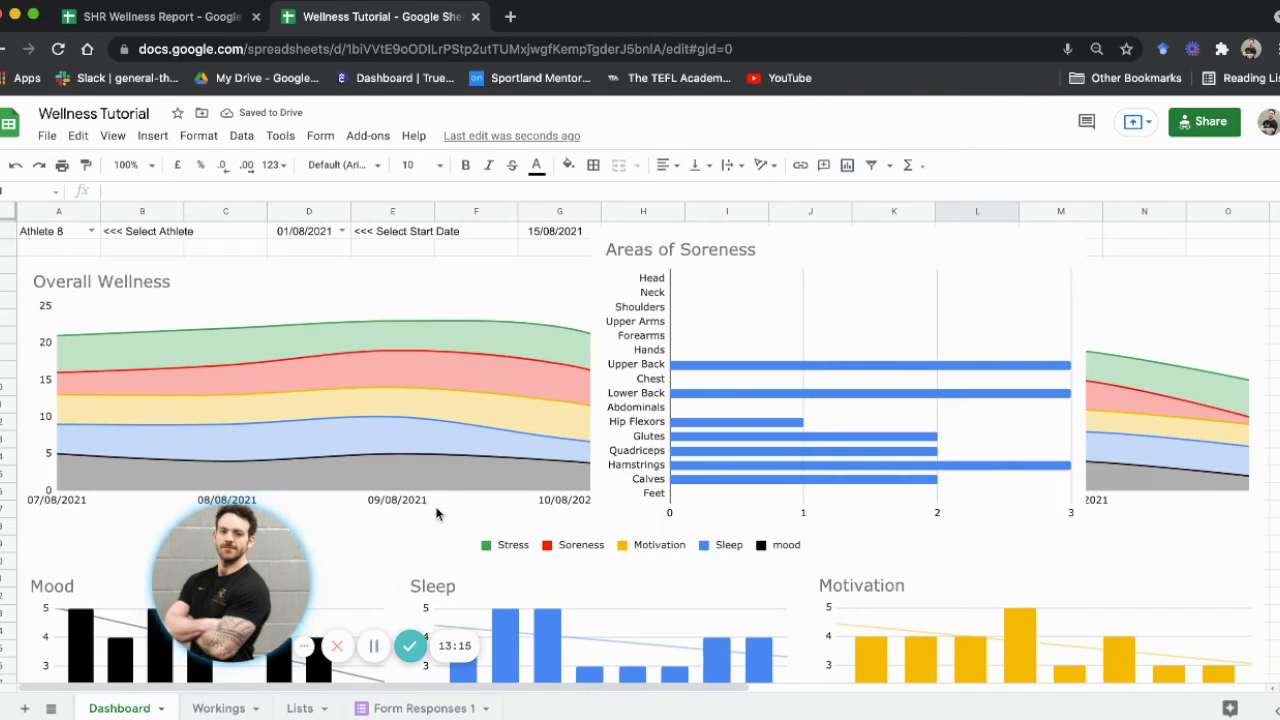
left_click(738, 280)
key("Delete")
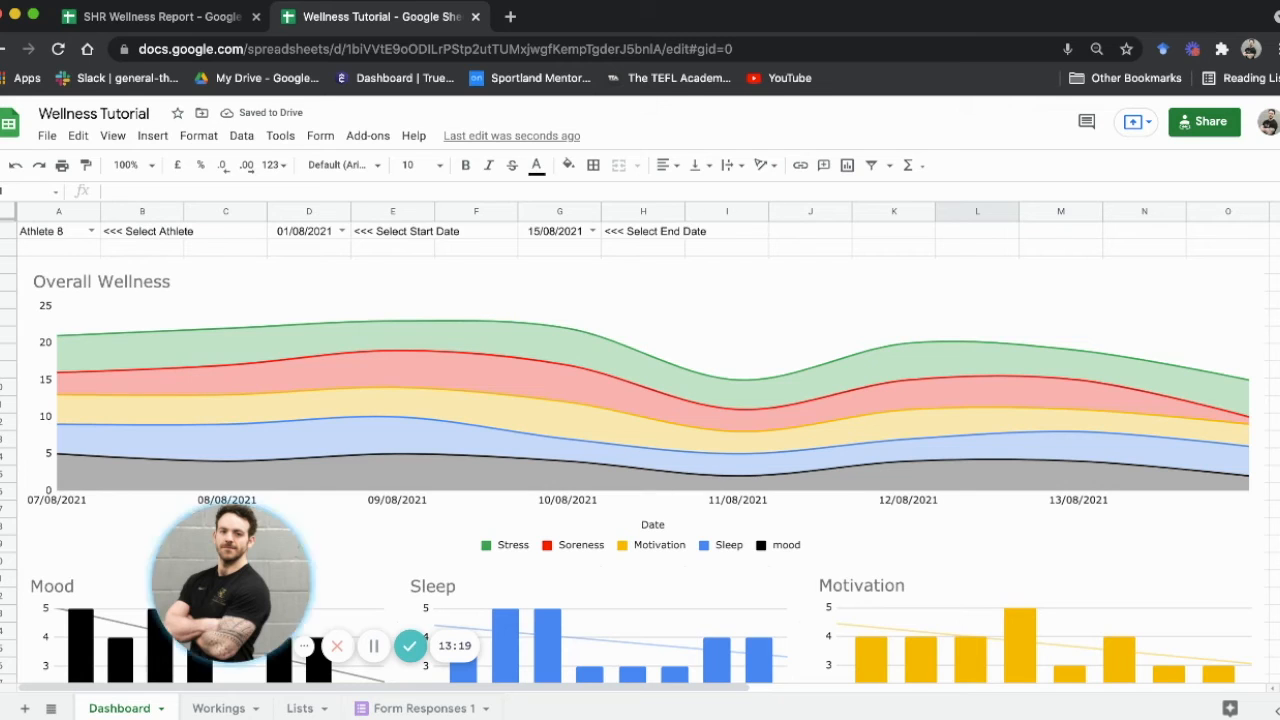
- Insert three blank rows above row 2, between the Dashboard's selectors and the Overall Wellness chart
left_click(5, 250)
right_click(5, 250)
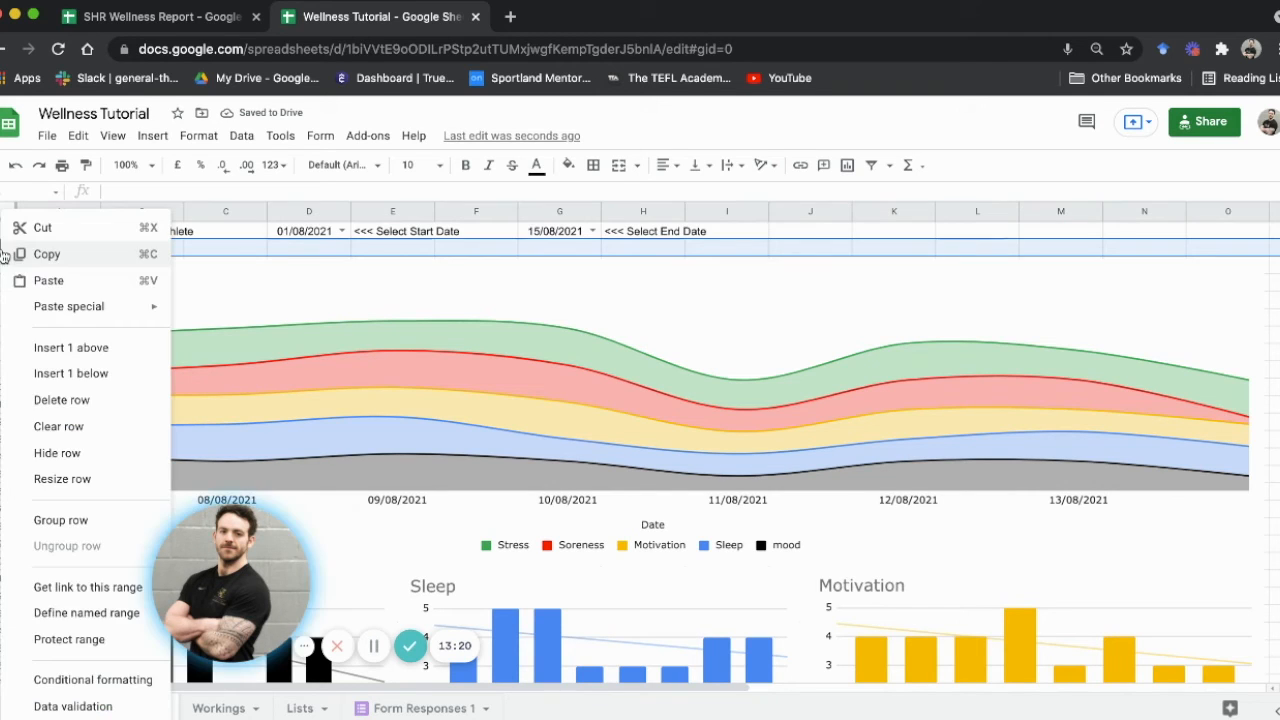
left_click(55, 343)
right_click(5, 248)
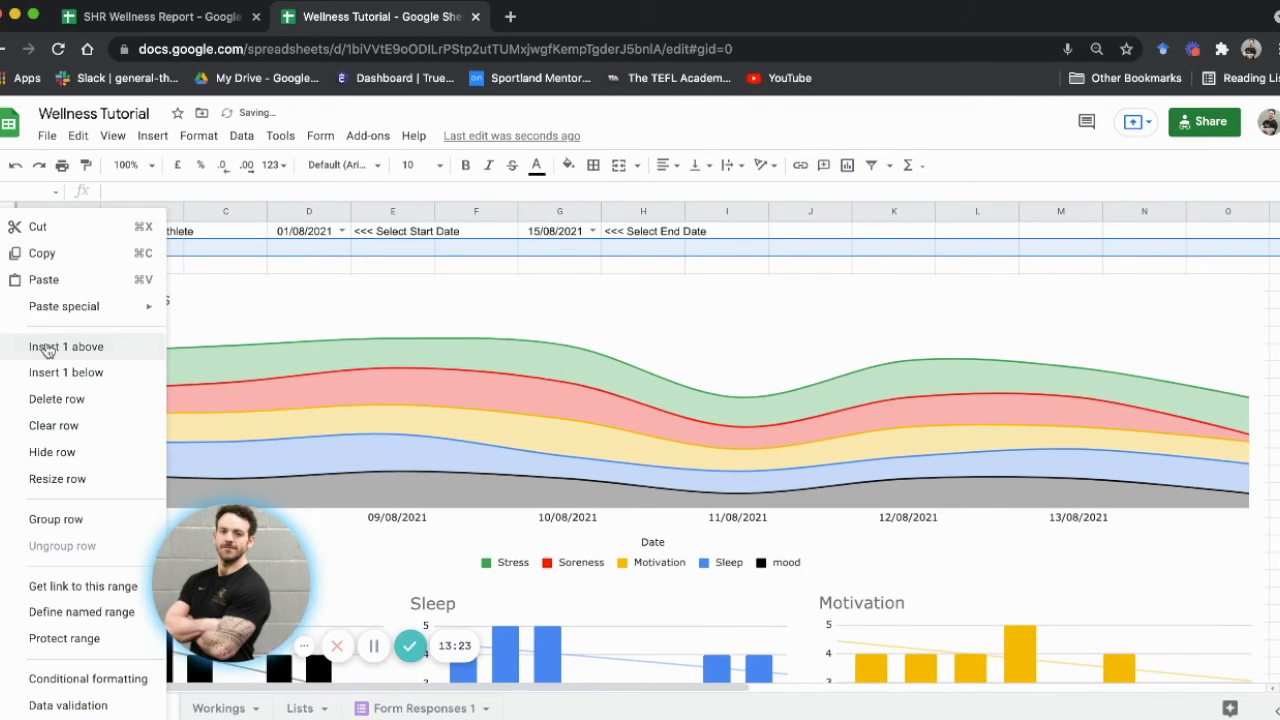
left_click(45, 343)
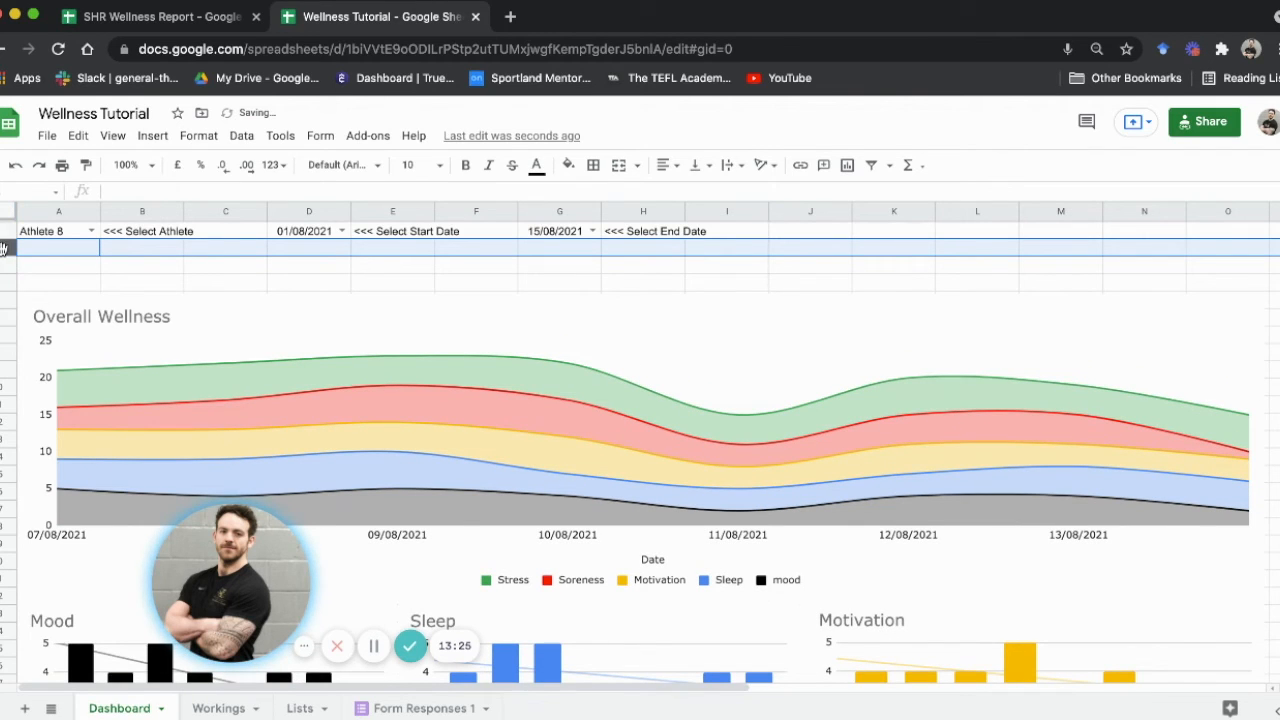
right_click(5, 250)
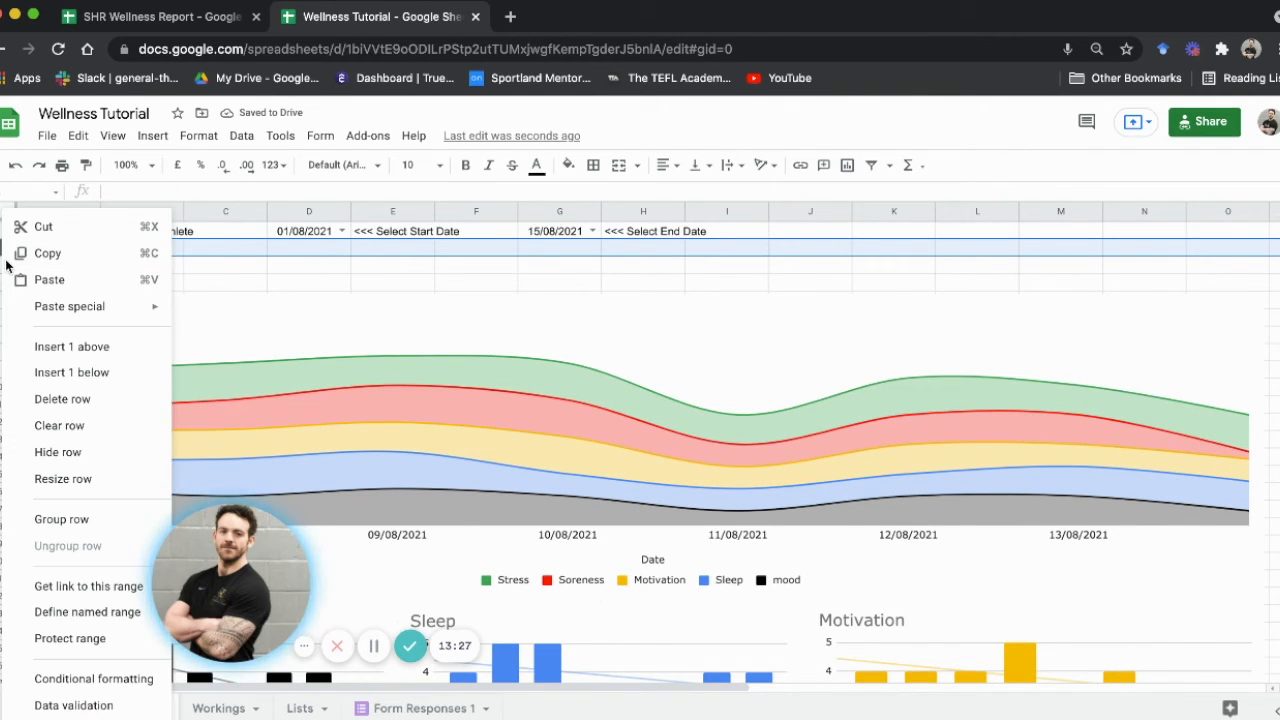
left_click(44, 347)
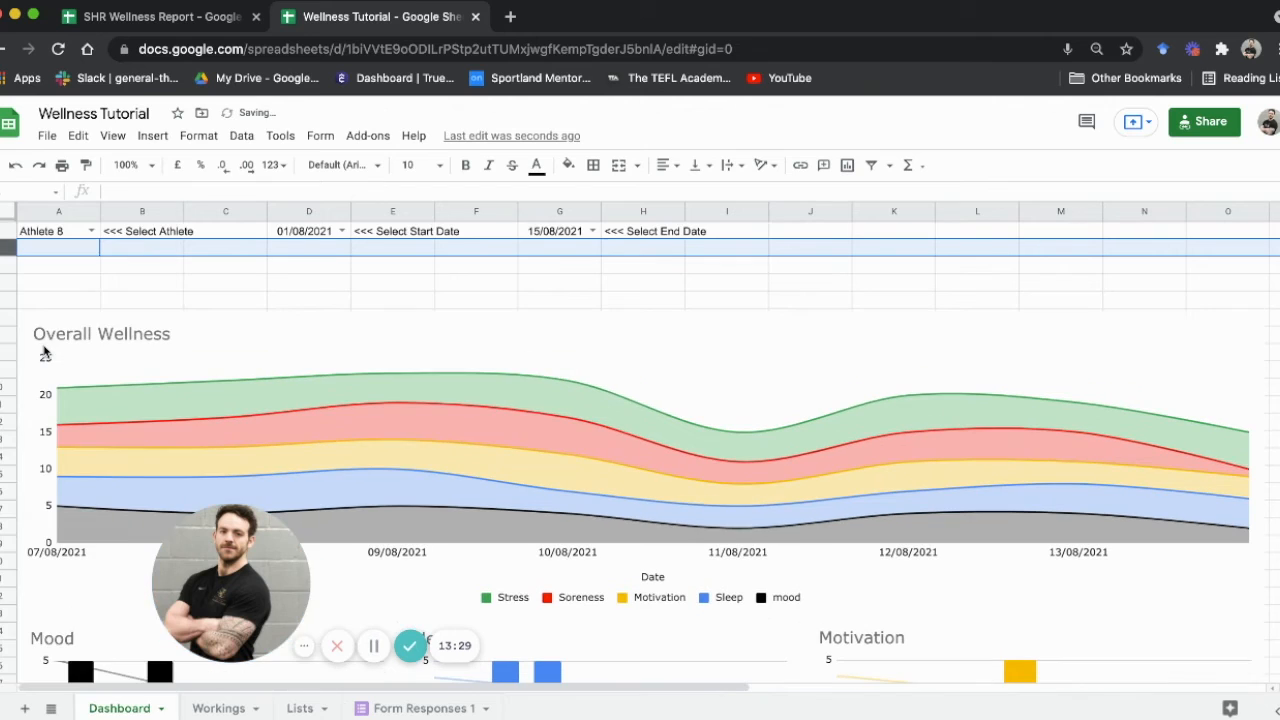
right_click(5, 271)
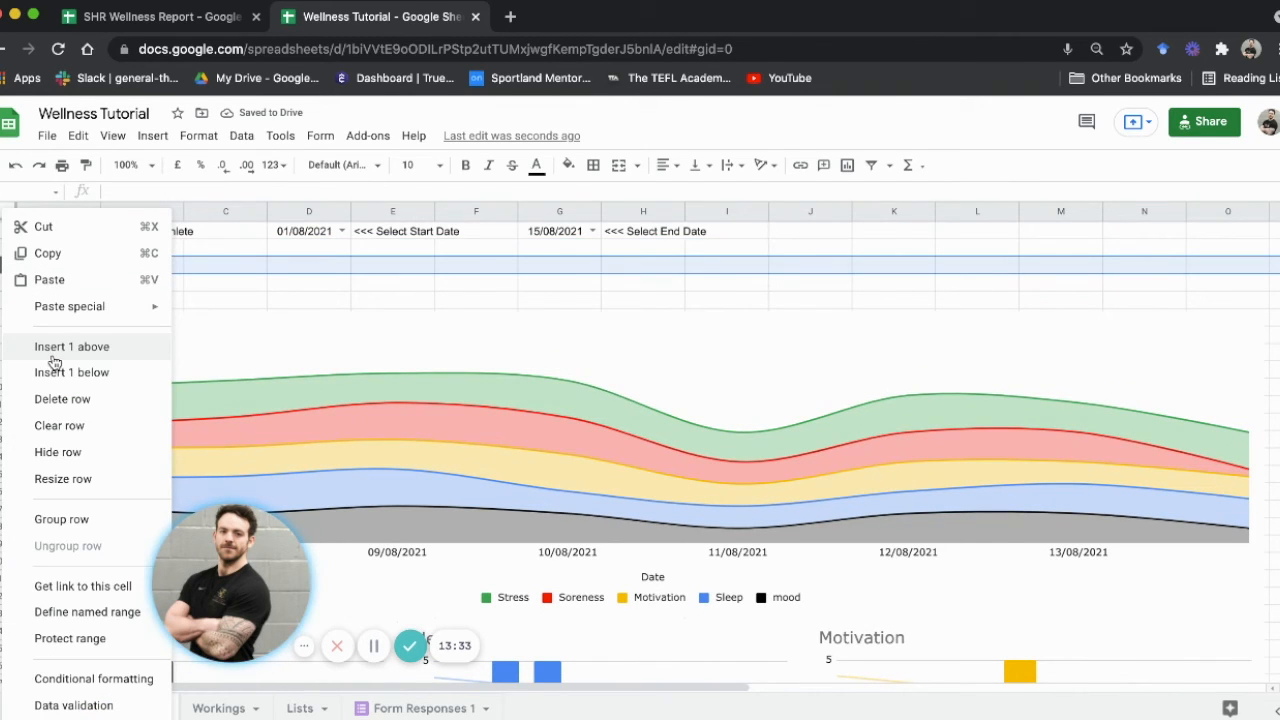
left_click(358, 278)
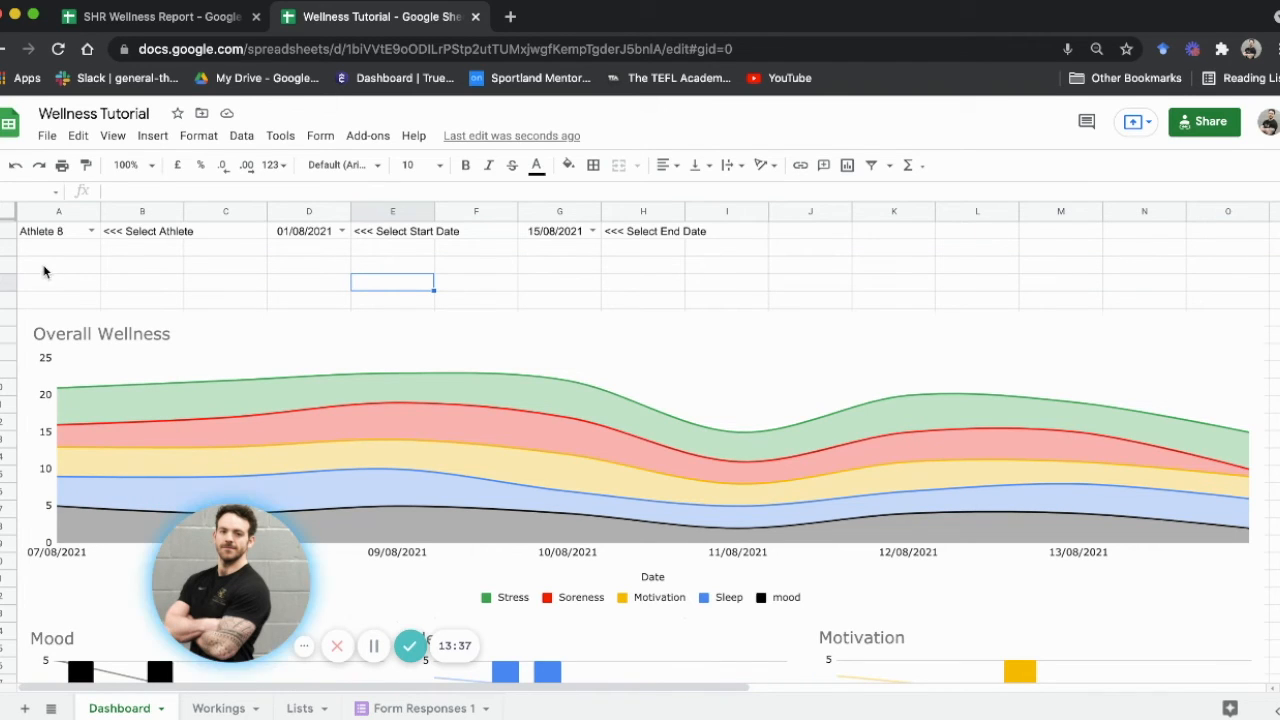
- Merge A3:O4 on the Dashboard and start a title formula in it with the text "WELNESS DASHBOARD FOR:"
left_click_drag(38, 270, 1239, 286)
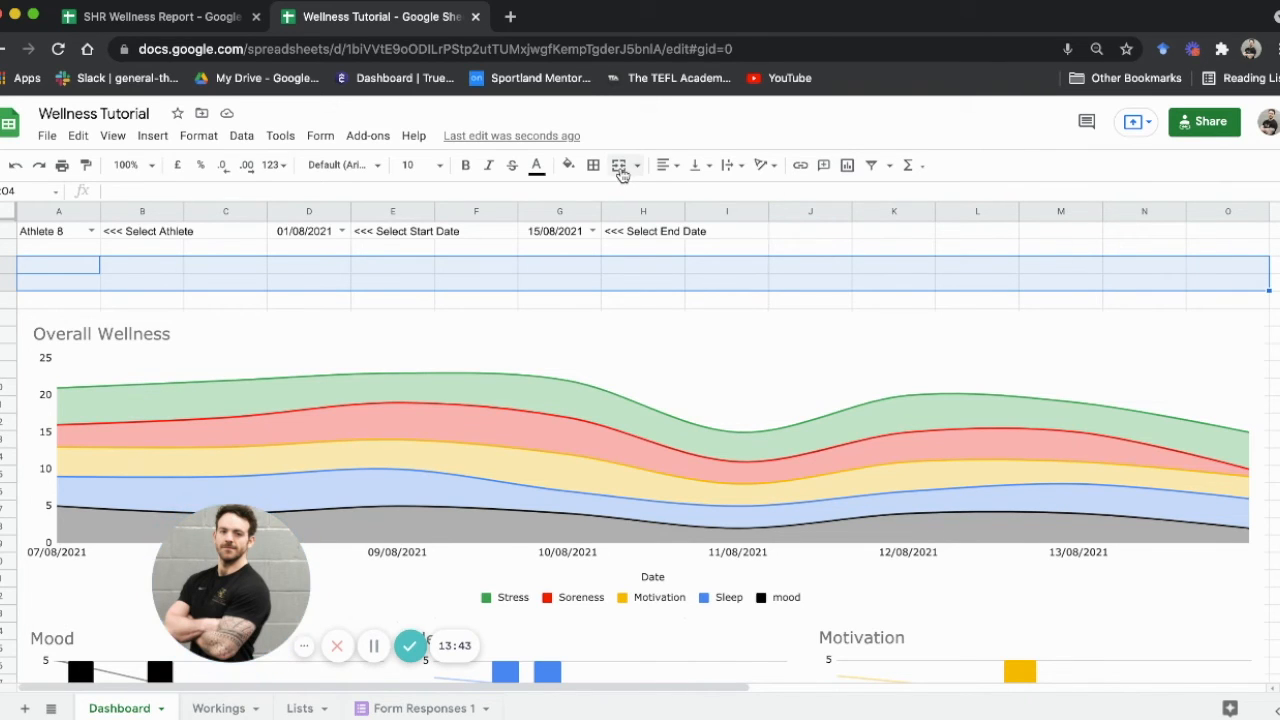
left_click(619, 166)
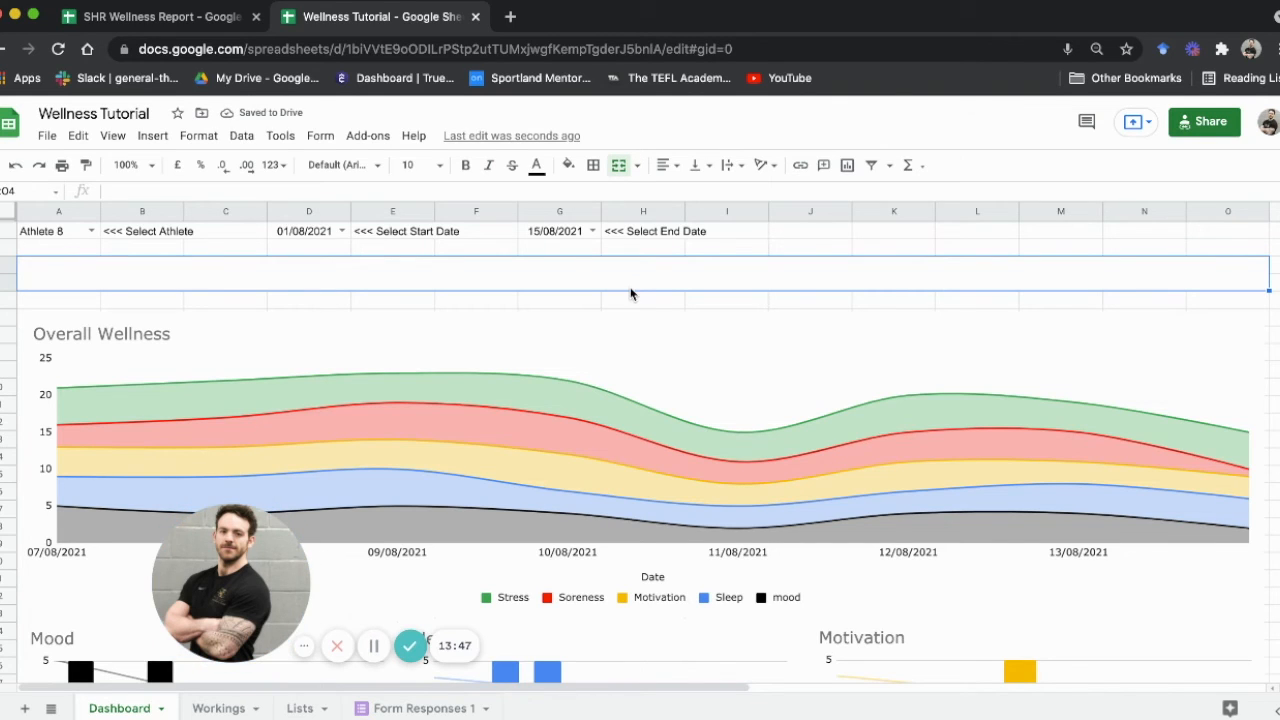
type("=\"")
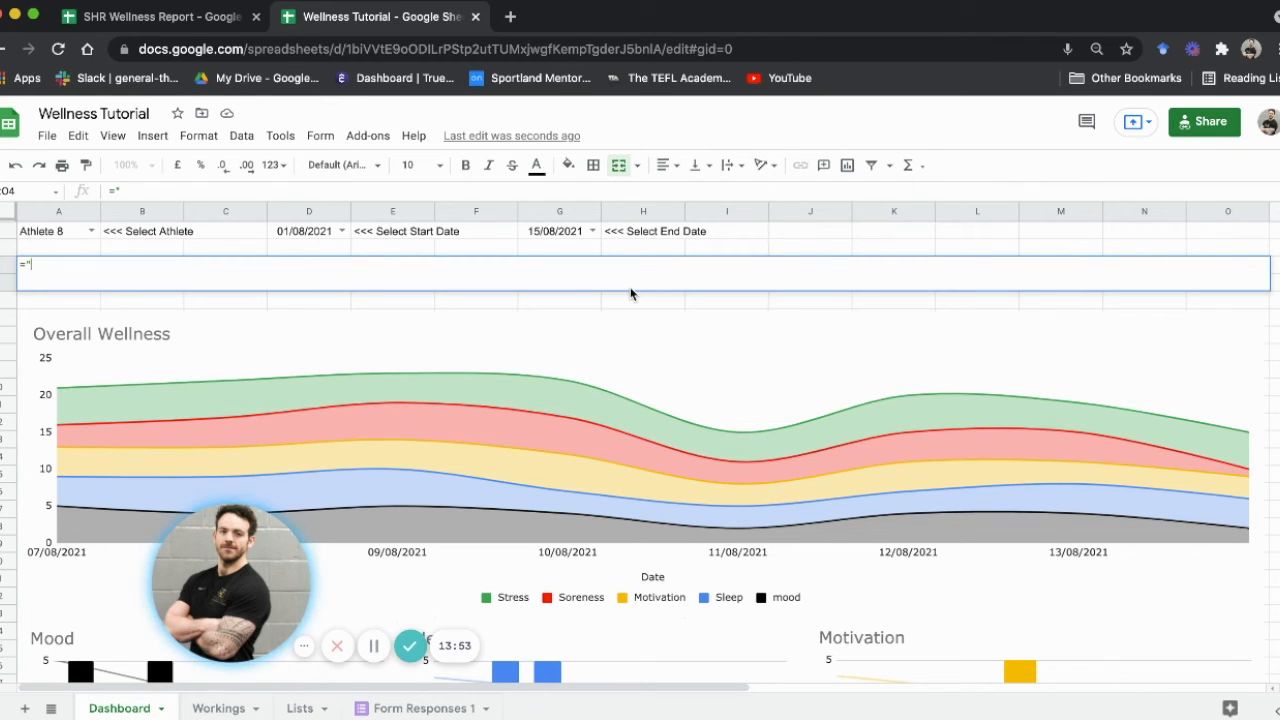
type("W")
type("SS ")
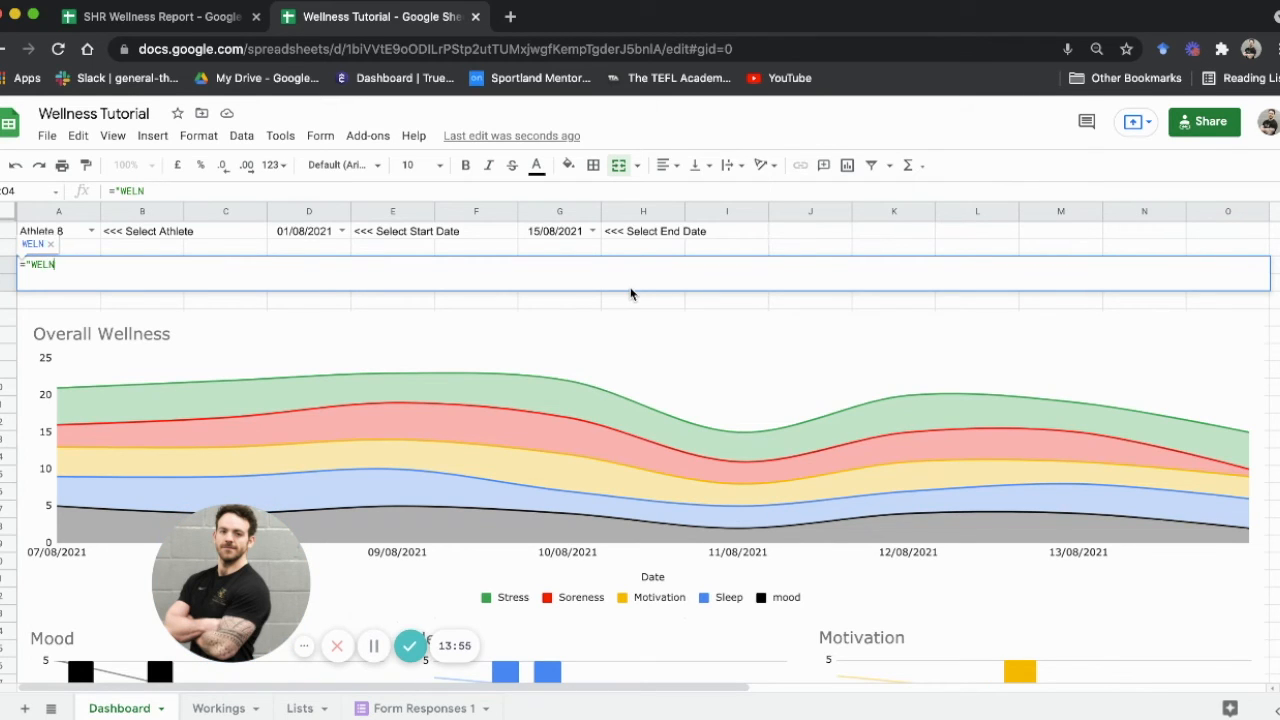
type("DASHBVOAR")
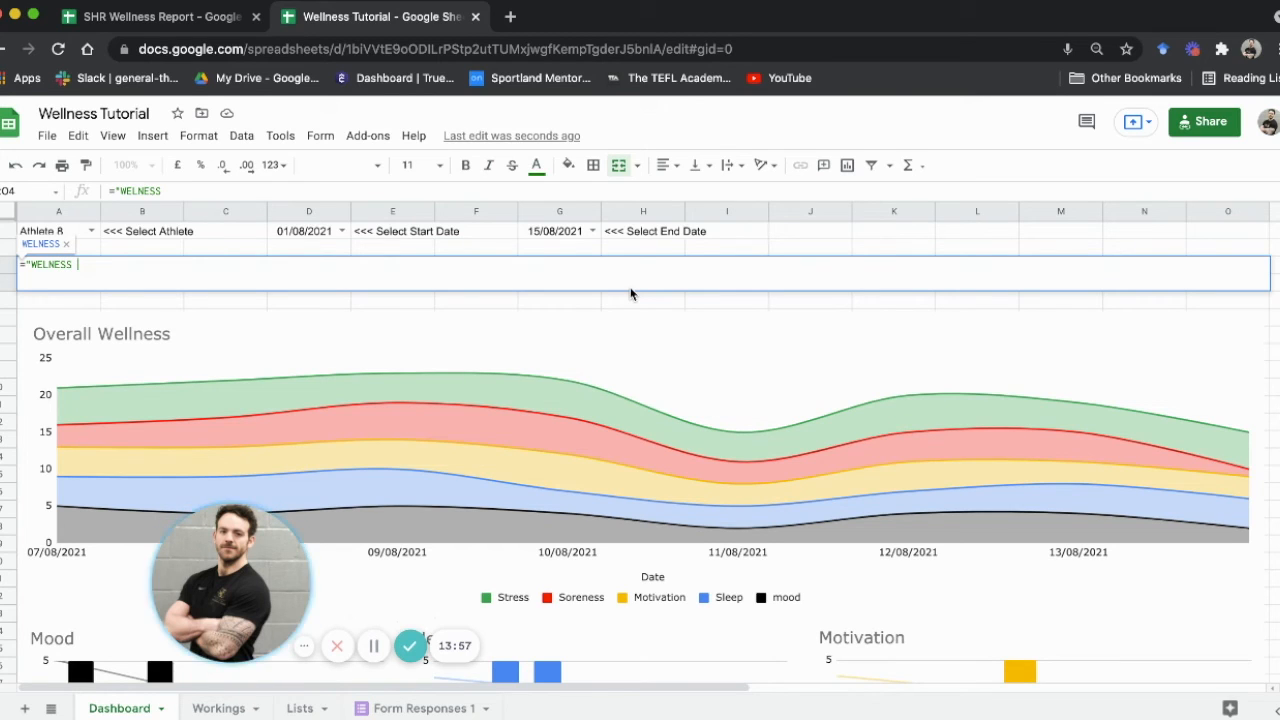
key("BackSpace")
key("BackSpace")
key("BackSpace")
key("BackSpace")
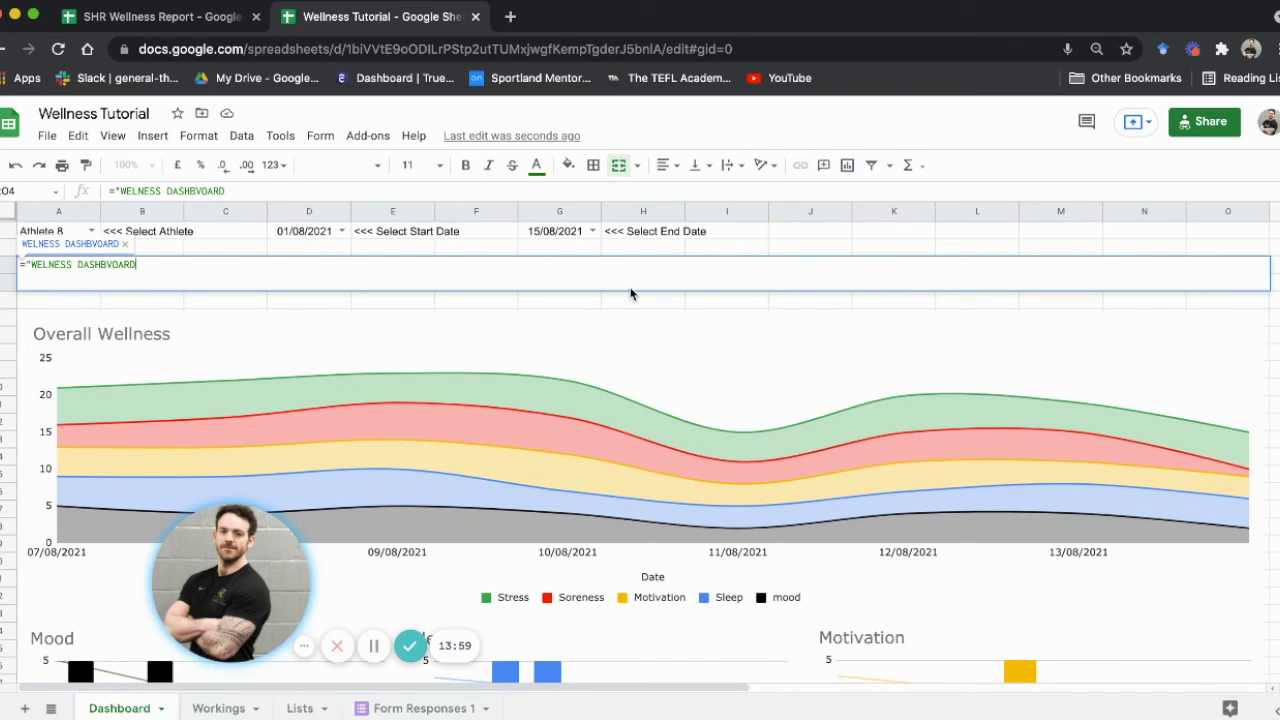
type("OA")
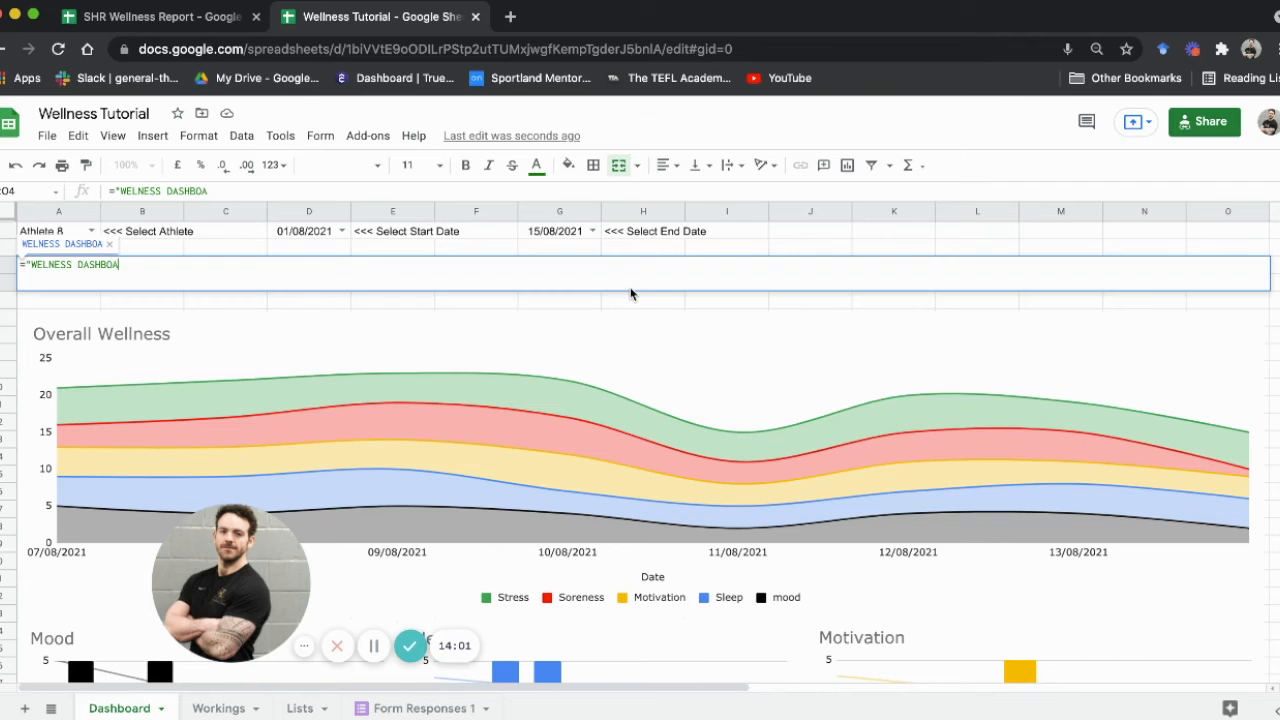
type("RD FOR:\"")
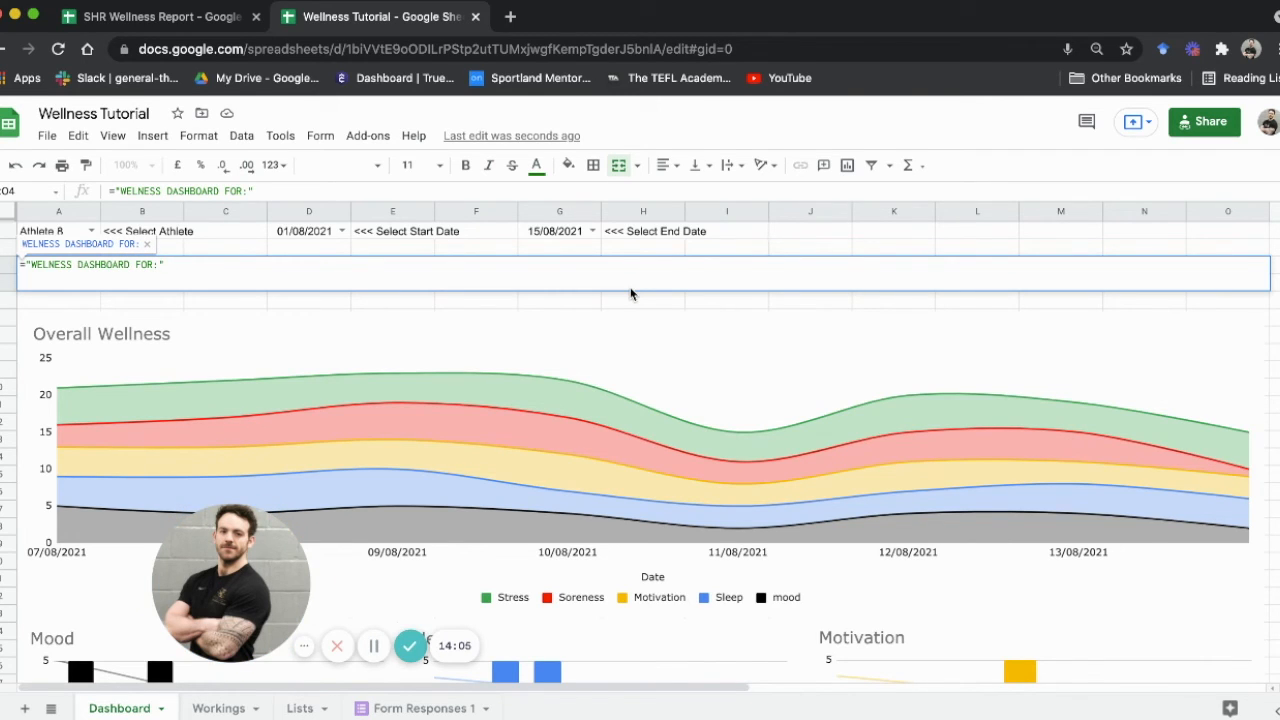
- Add a space after the colon in the title formula, append & UPPER(A1) for the selected athlete, and enter the formula
key("Left")
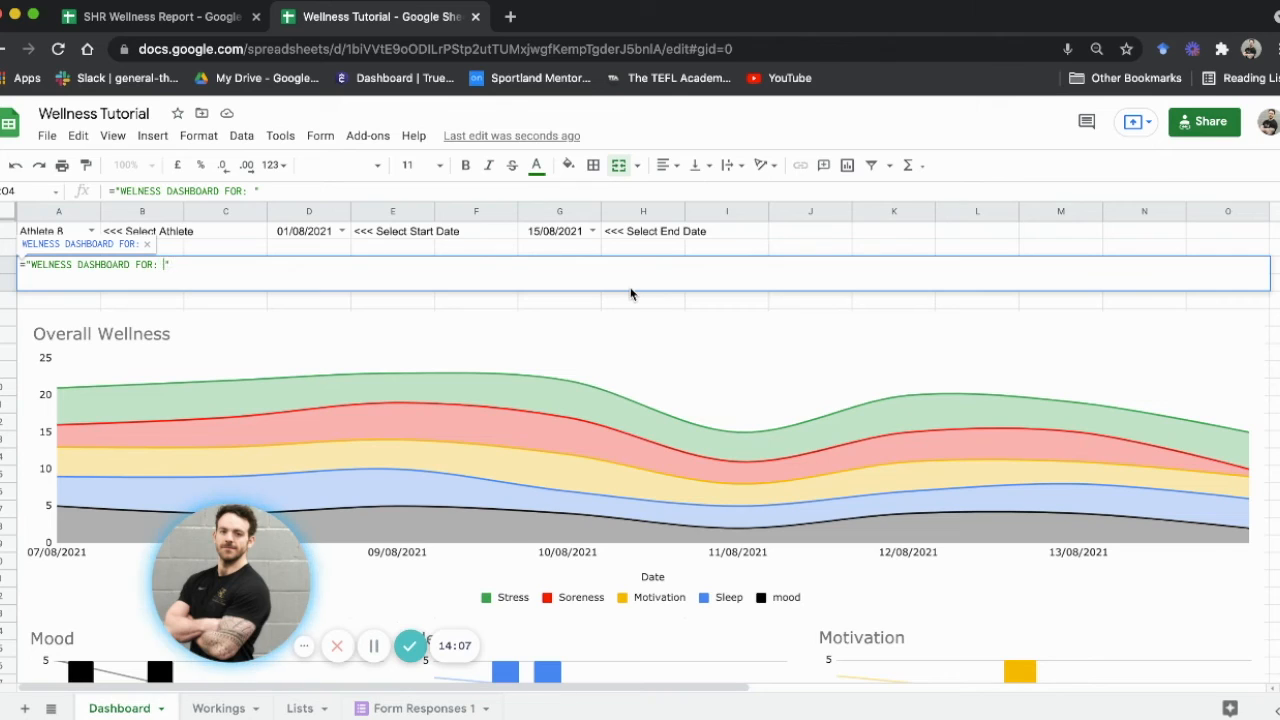
key("Right")
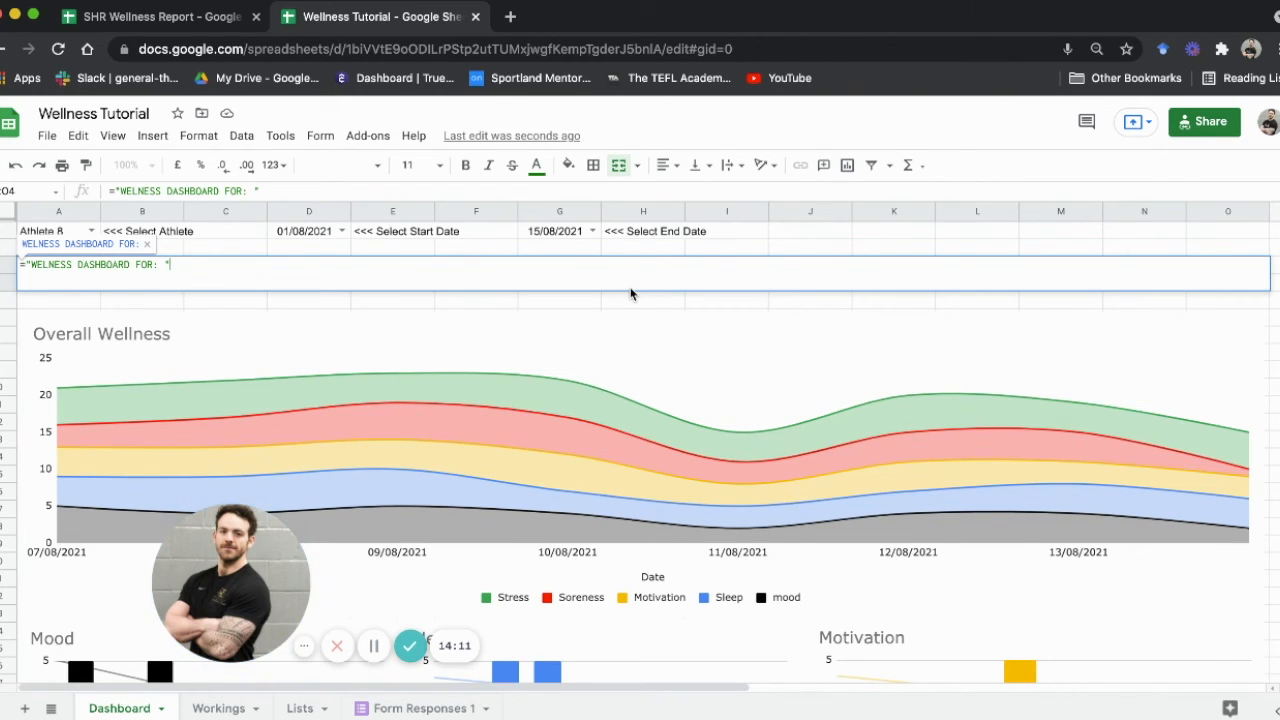
type("&")
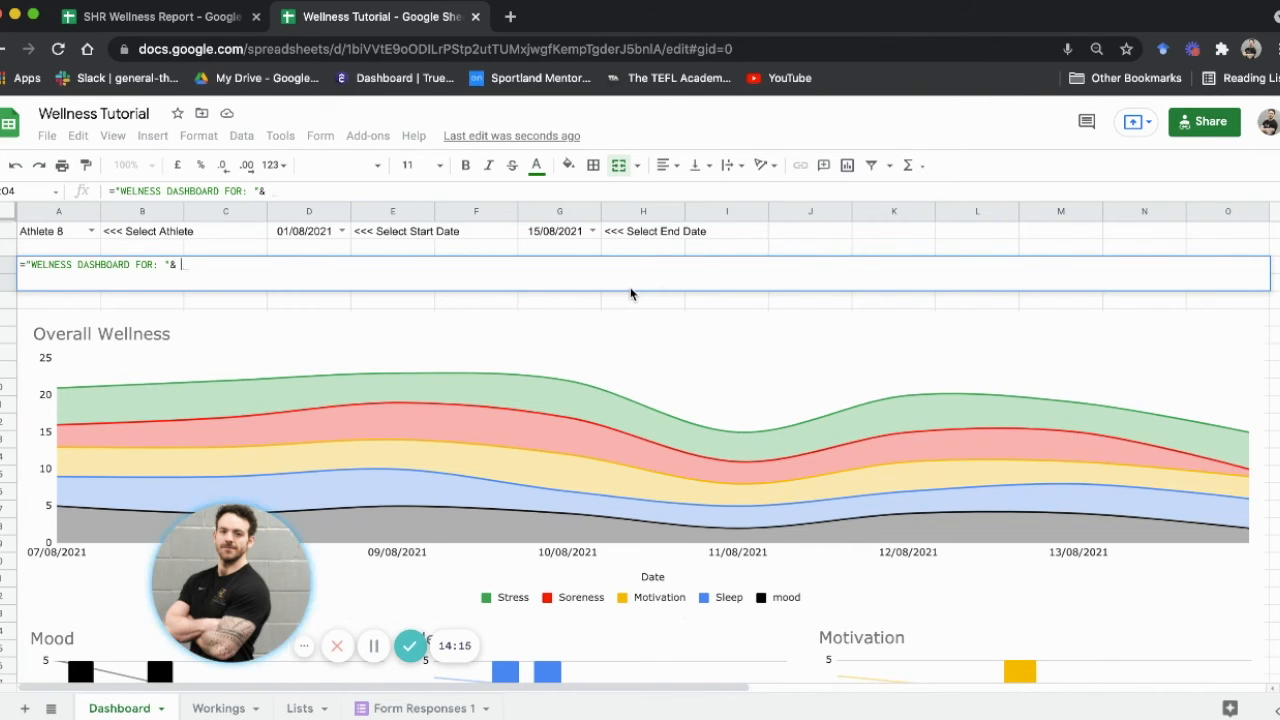
type(" UPPER")
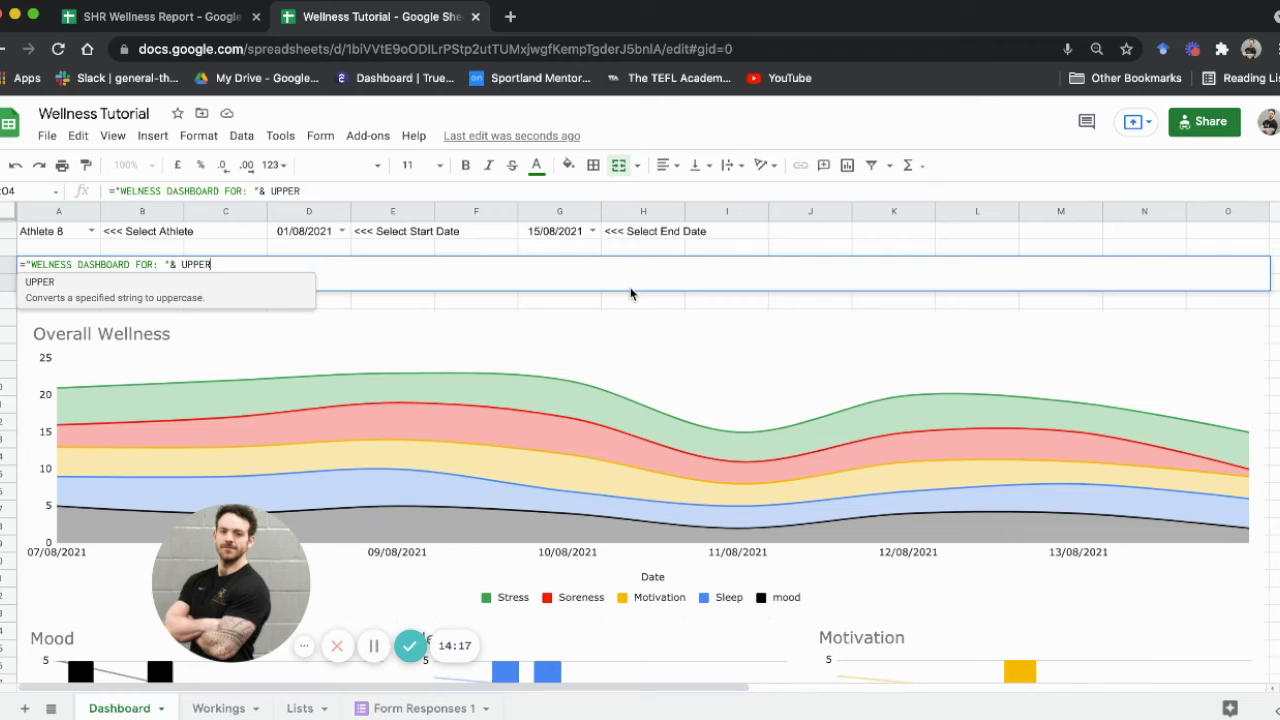
type("(")
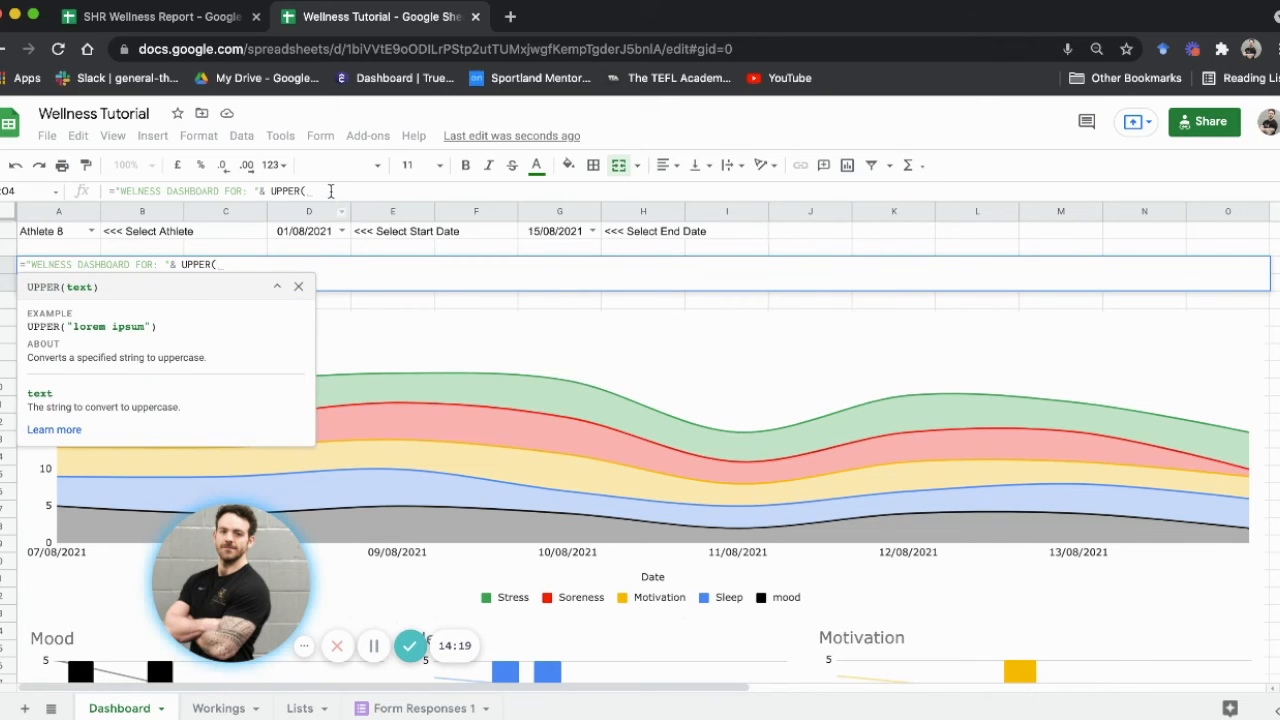
left_click(330, 190)
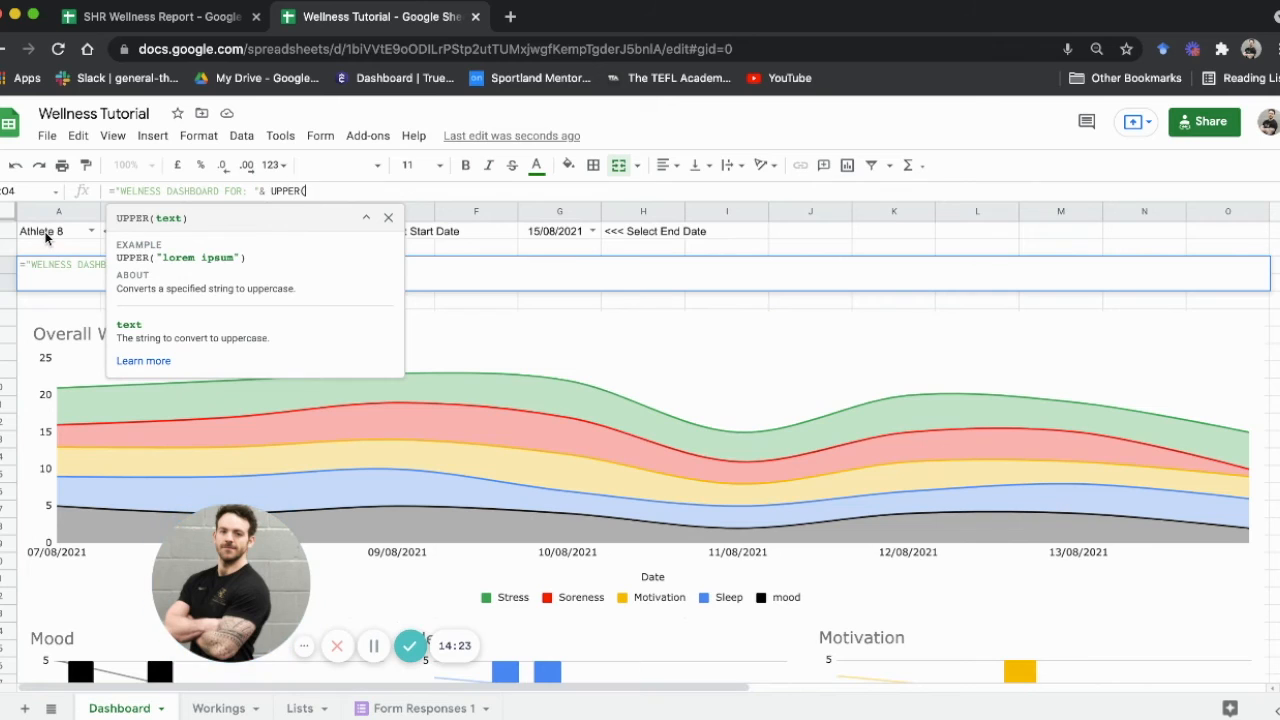
left_click(45, 234)
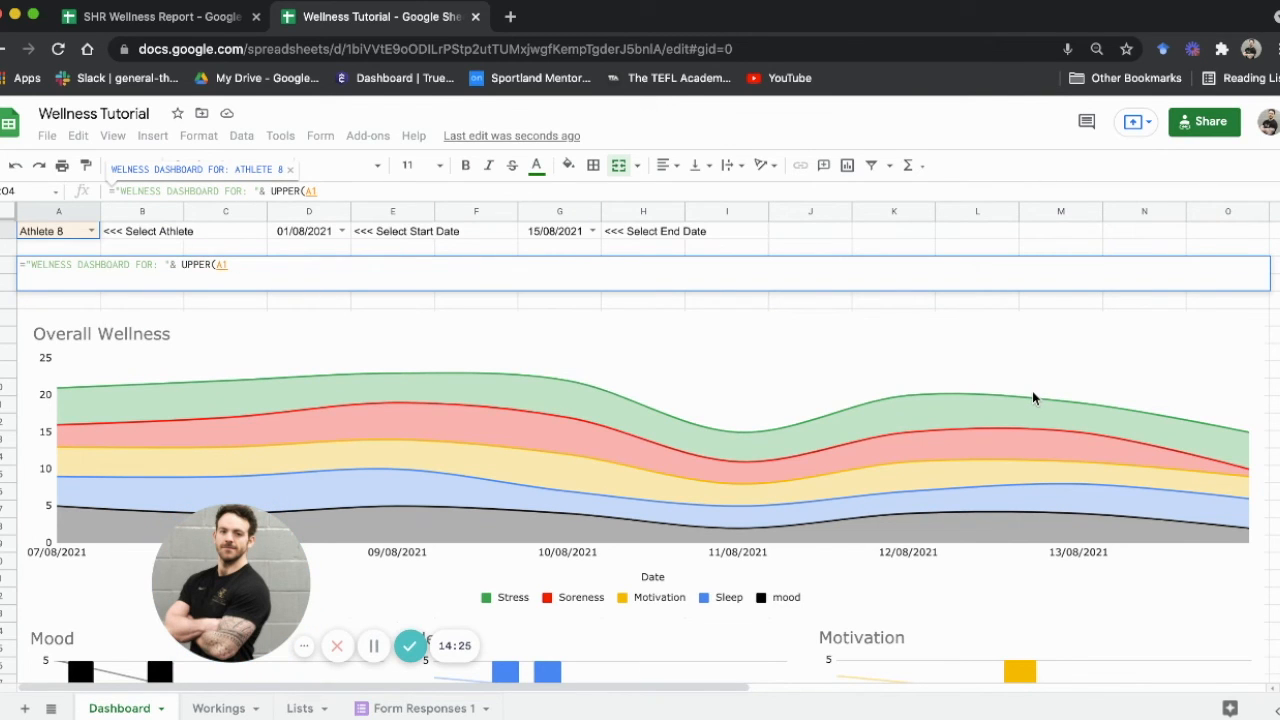
type(")")
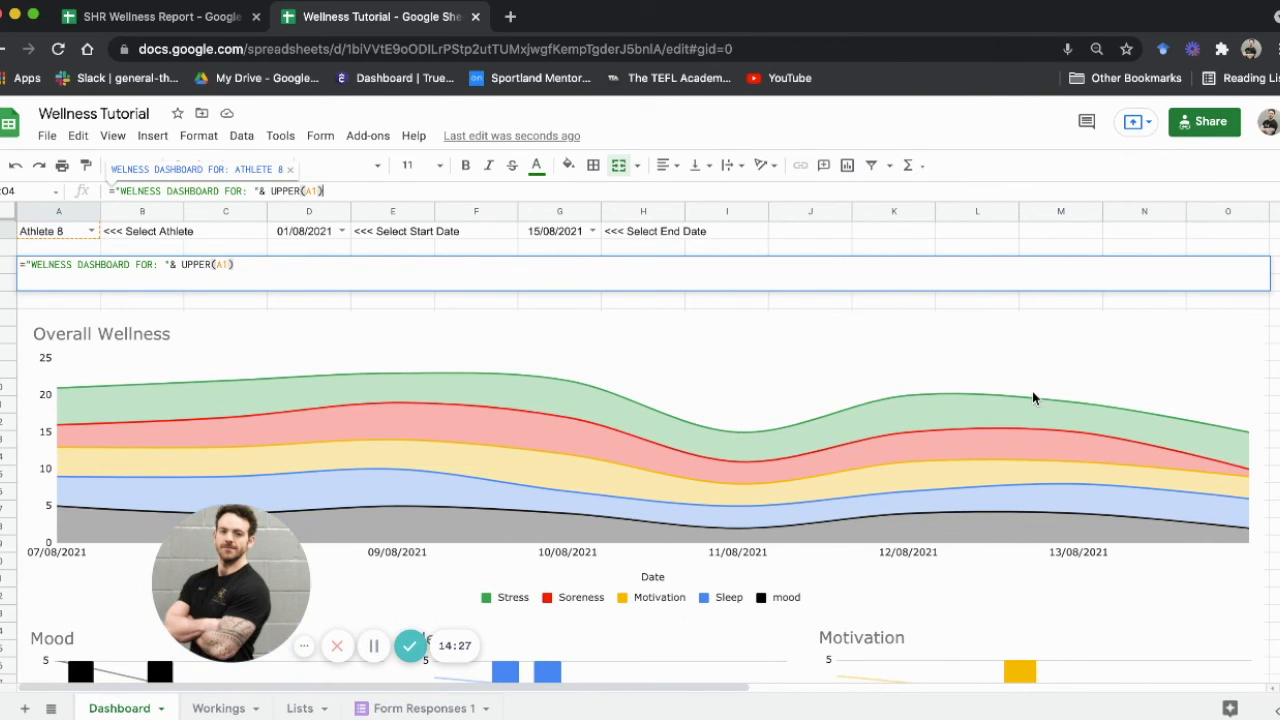
key("Return")
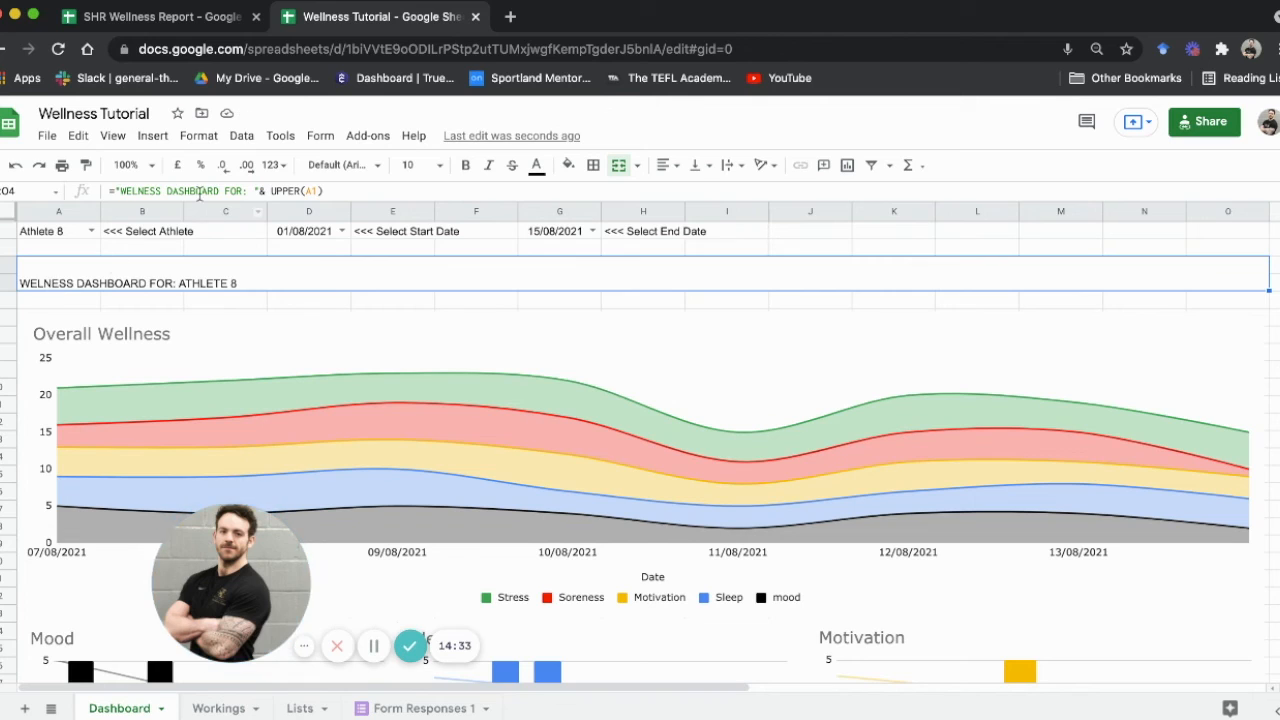
- Correct the spelling in the title formula to "WELLNESS"
left_click(132, 191)
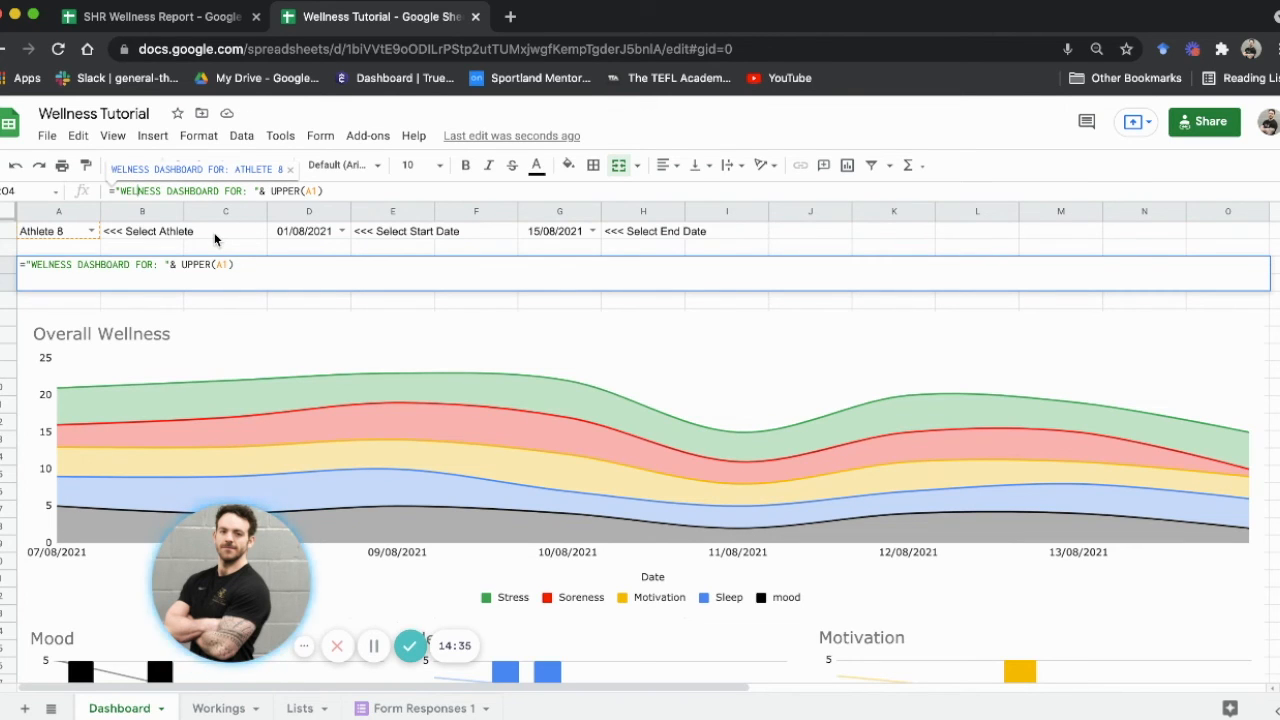
type("L")
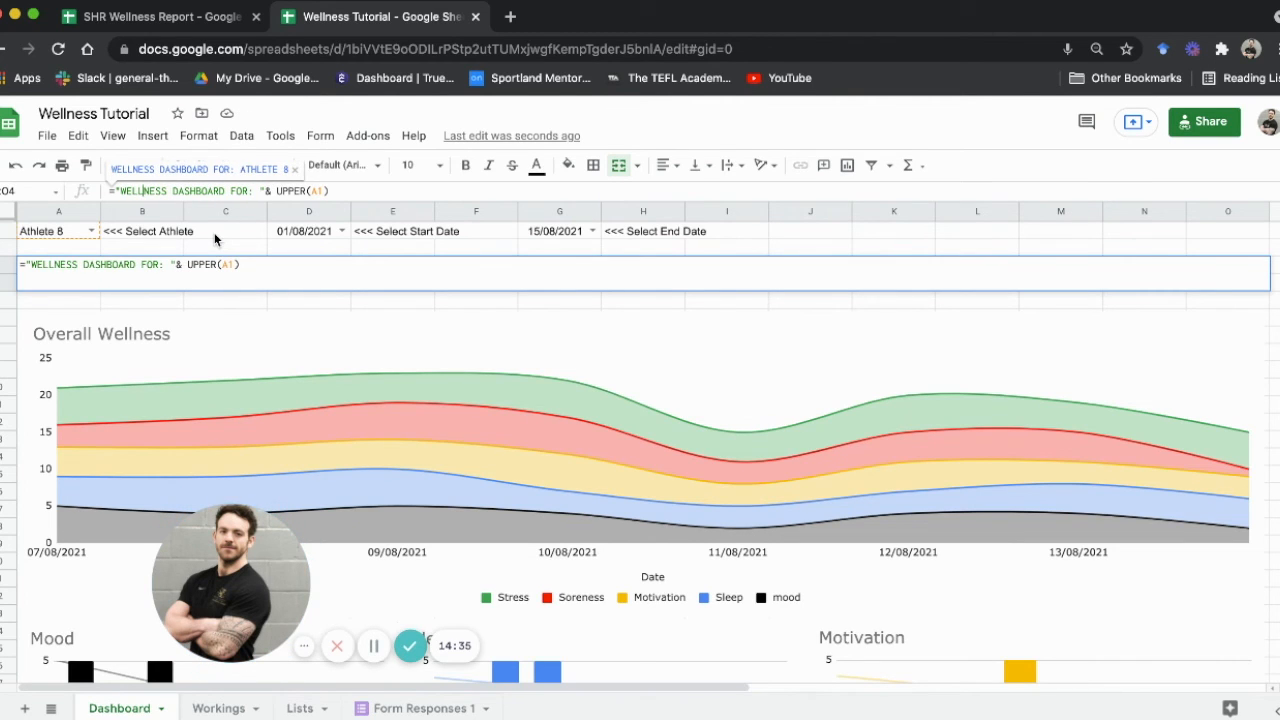
left_click(303, 247)
left_click(346, 272)
- Centre the dashboard title vertically and horizontally in its merged cell and set its font size to 18
left_click(699, 165)
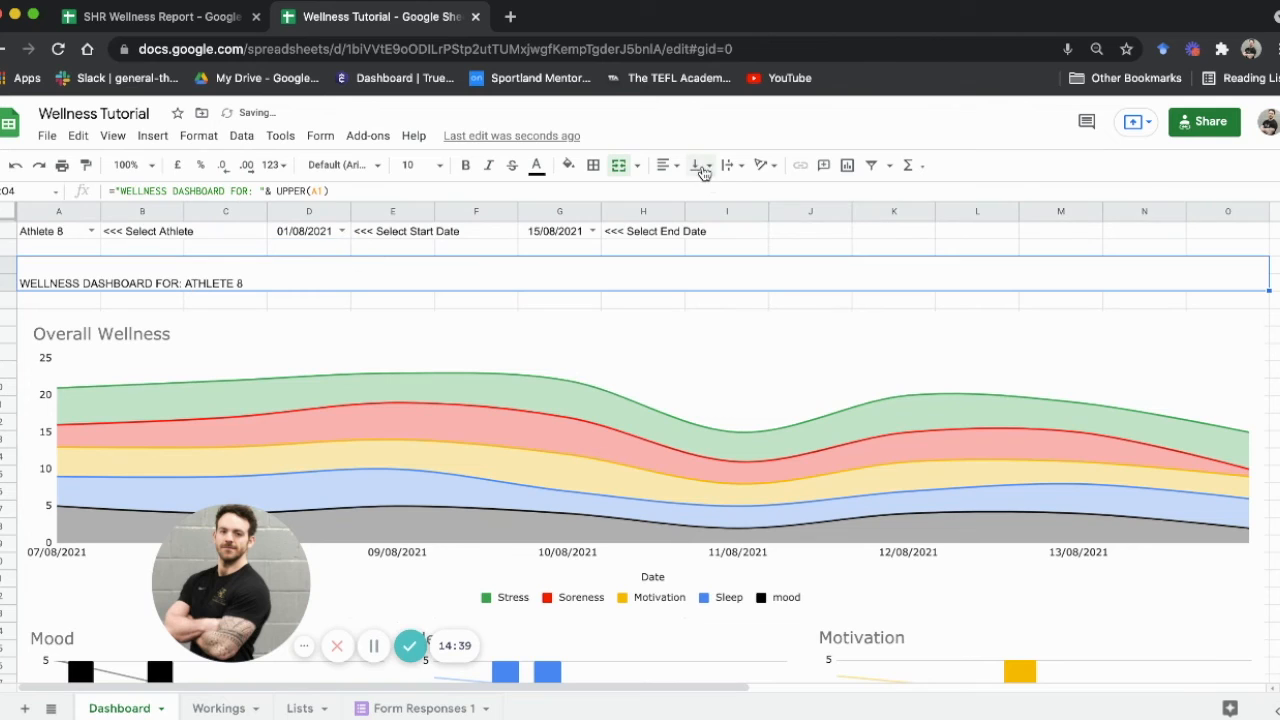
left_click(716, 192)
left_click(668, 165)
left_click(684, 192)
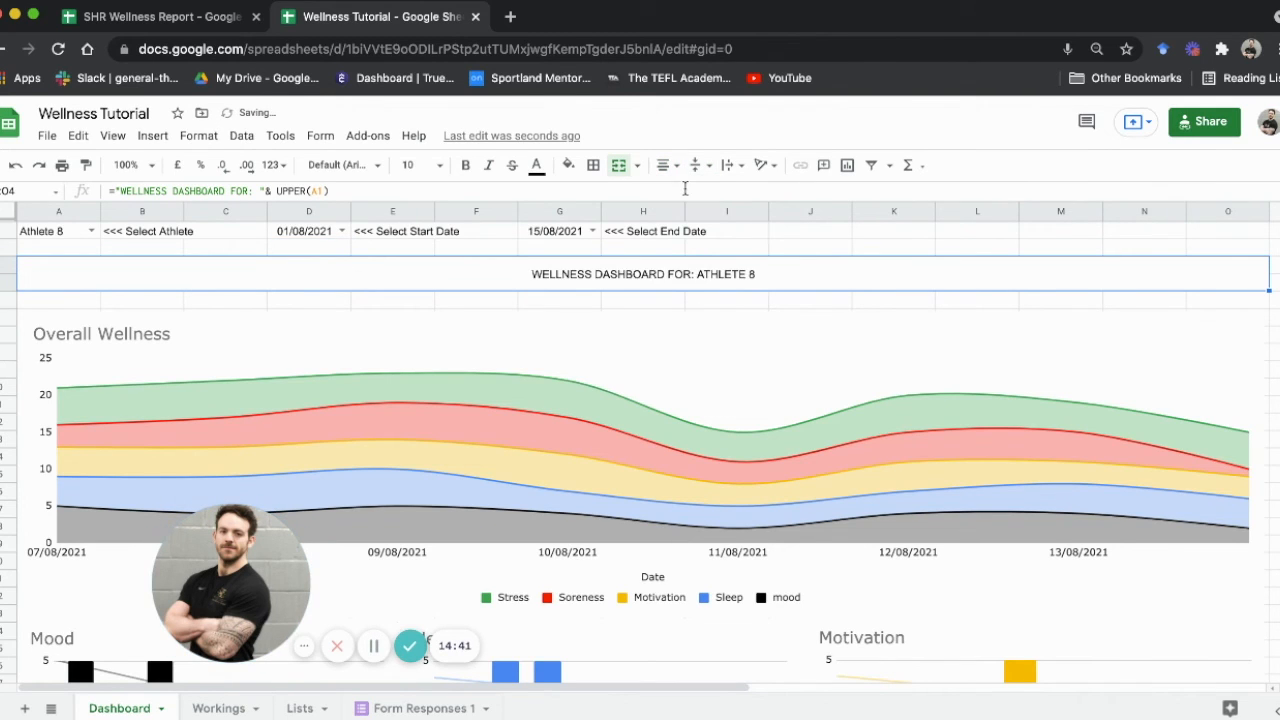
left_click(418, 165)
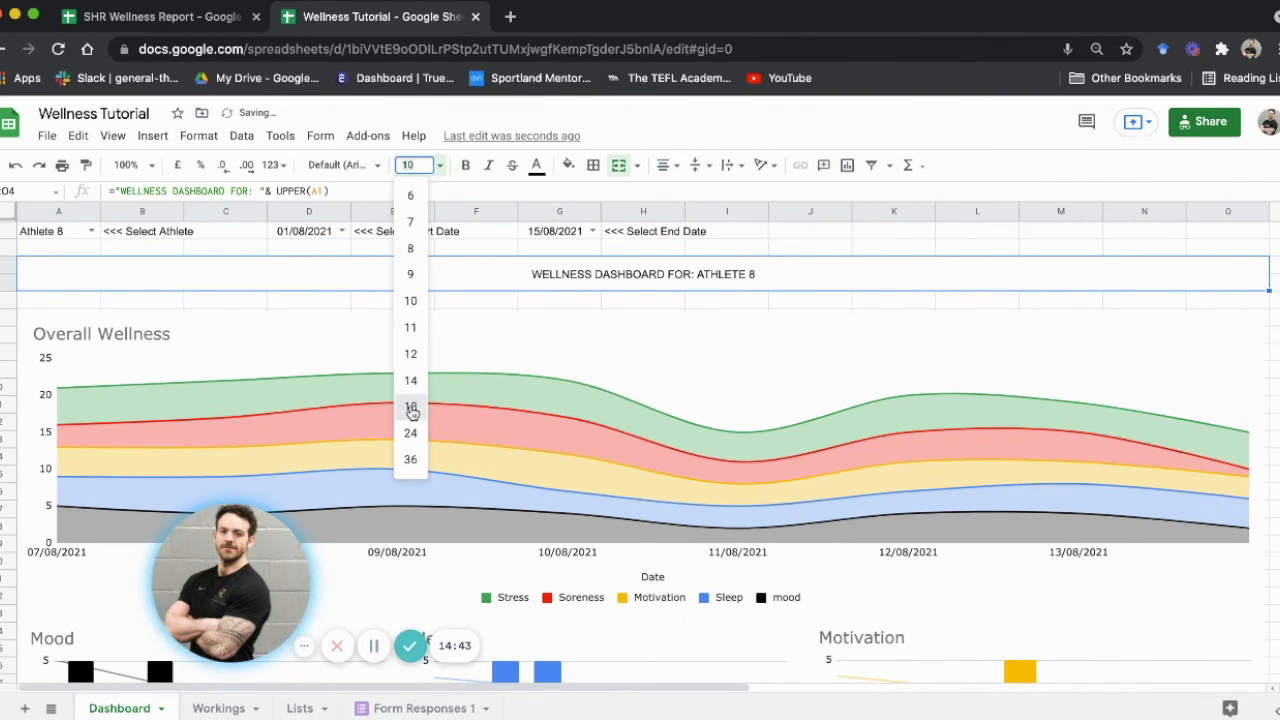
left_click(410, 406)
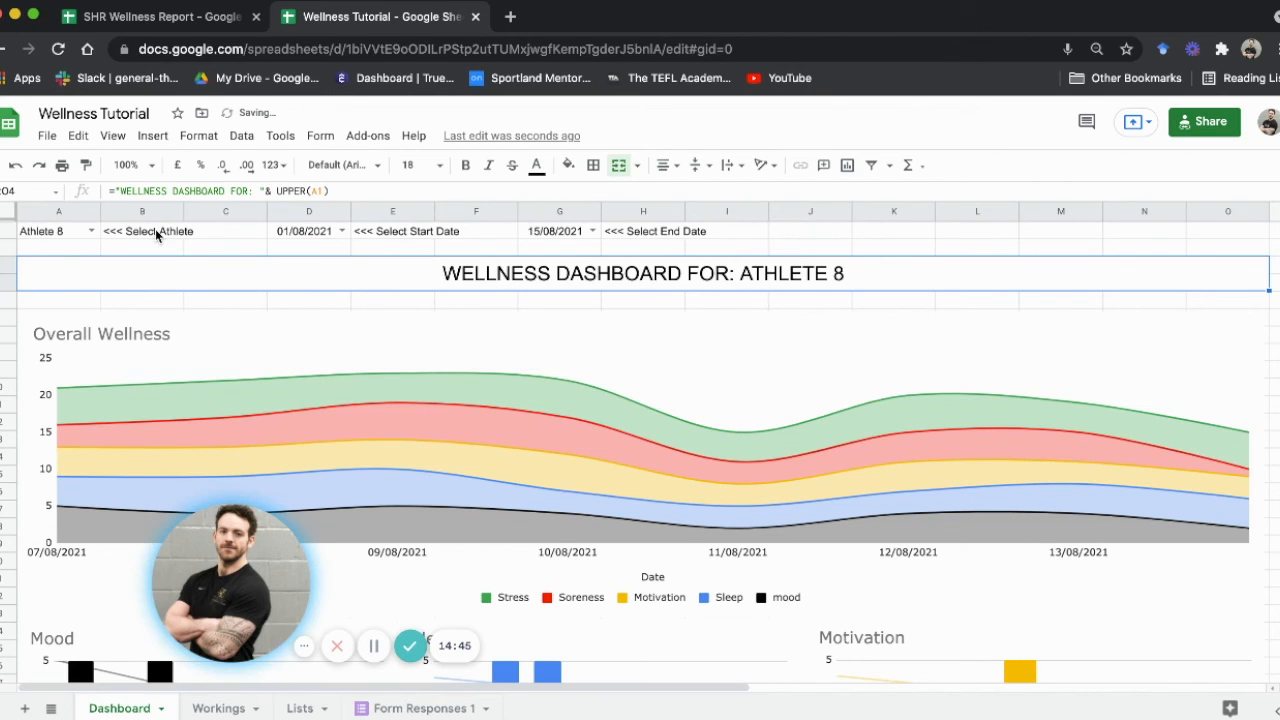
- Check how the title and charts respond by selecting Athlete 10, Athlete 2 and Athlete 8 in the athlete selector
left_click(91, 231)
left_click(87, 397)
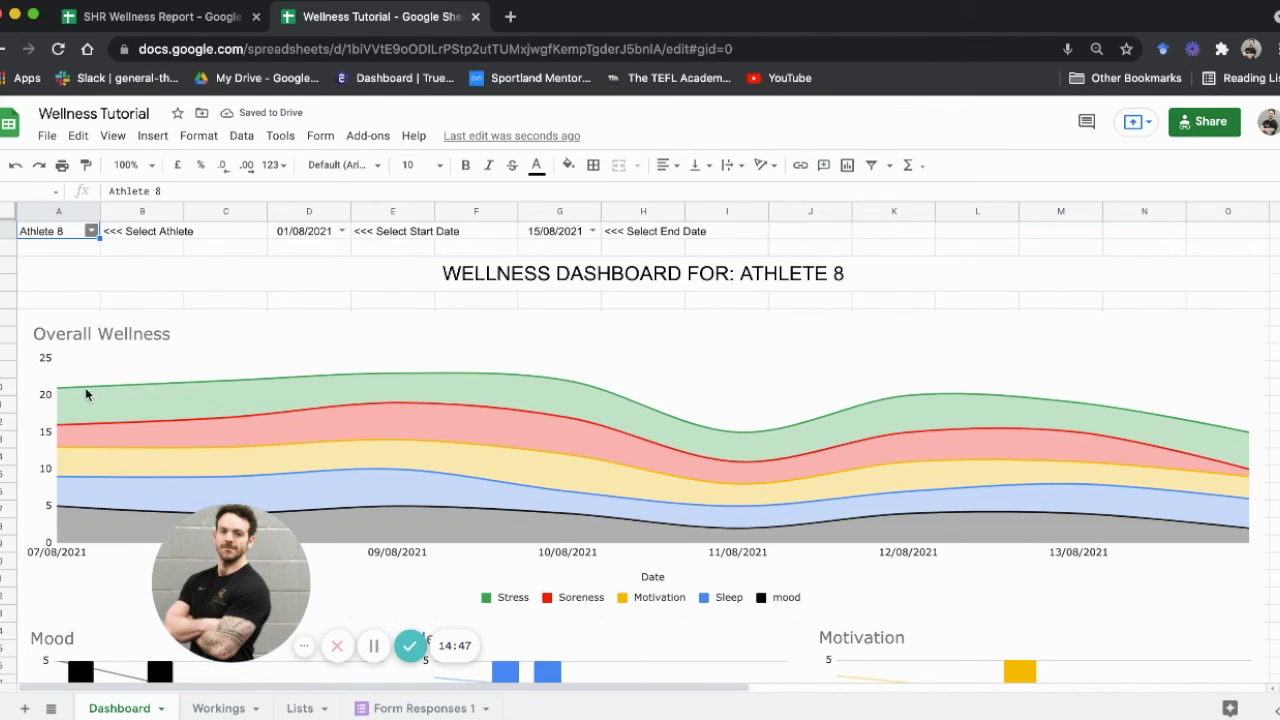
left_click(91, 231)
left_click(70, 439)
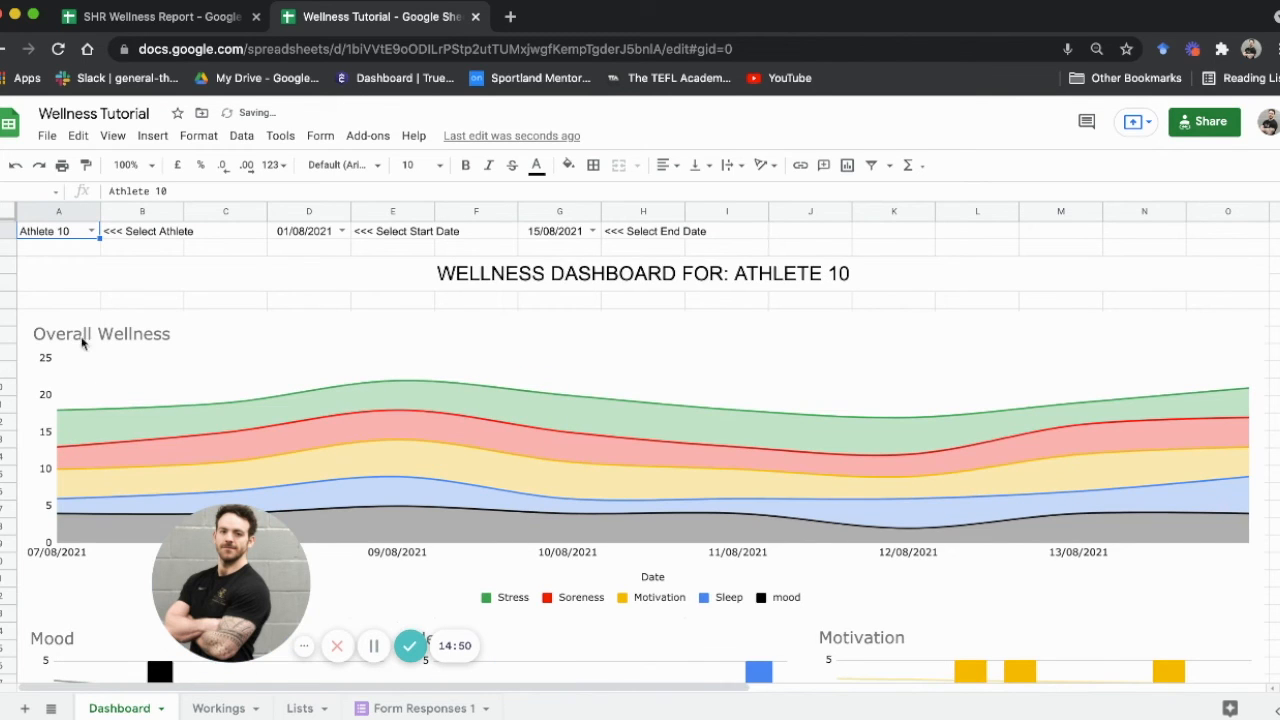
left_click(95, 232)
left_click(55, 271)
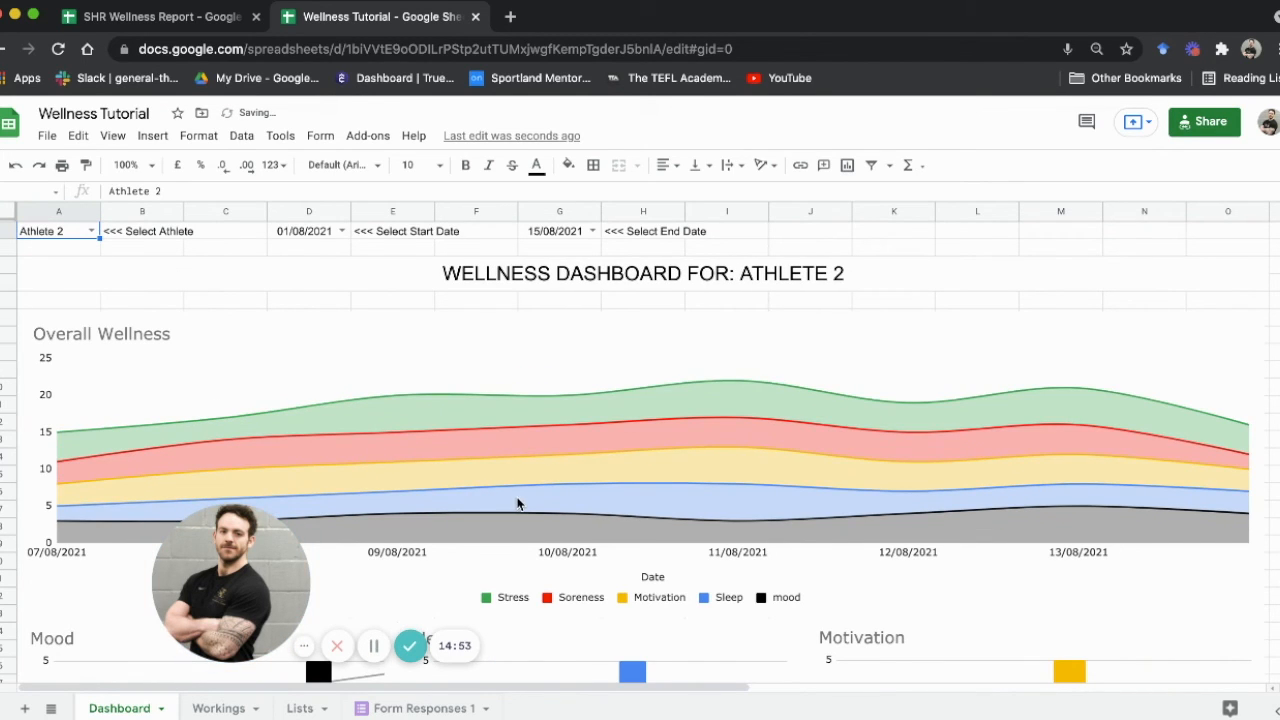
left_click(91, 231)
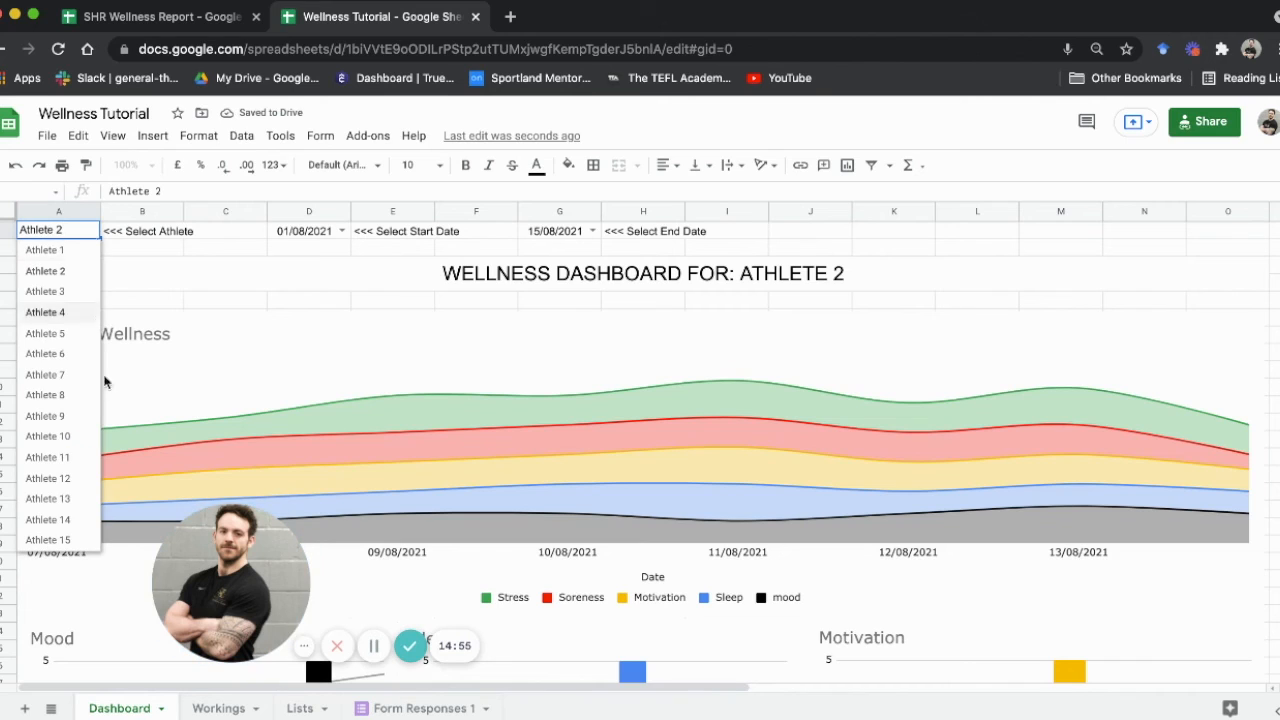
left_click(89, 395)
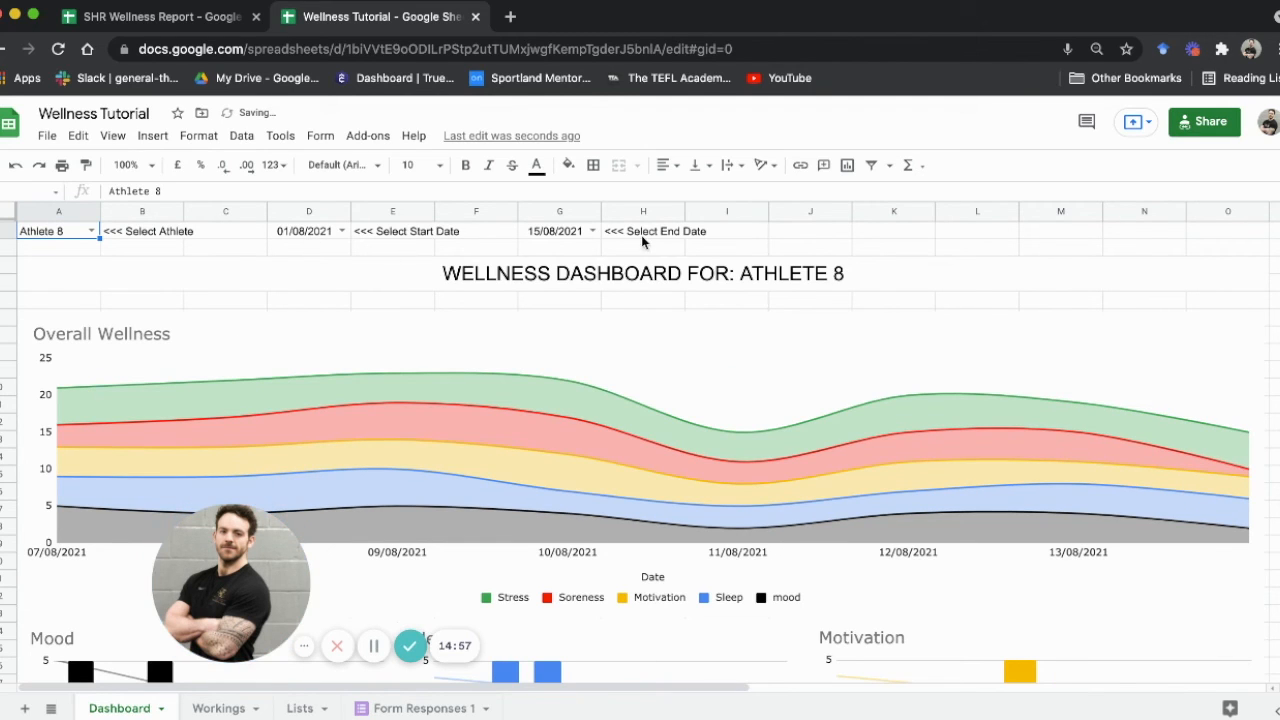
- Make the "<<< Select End Date", "<<< Select Start Date" and "<<< Select Athlete" labels bold
left_click(670, 236)
key("super+b")
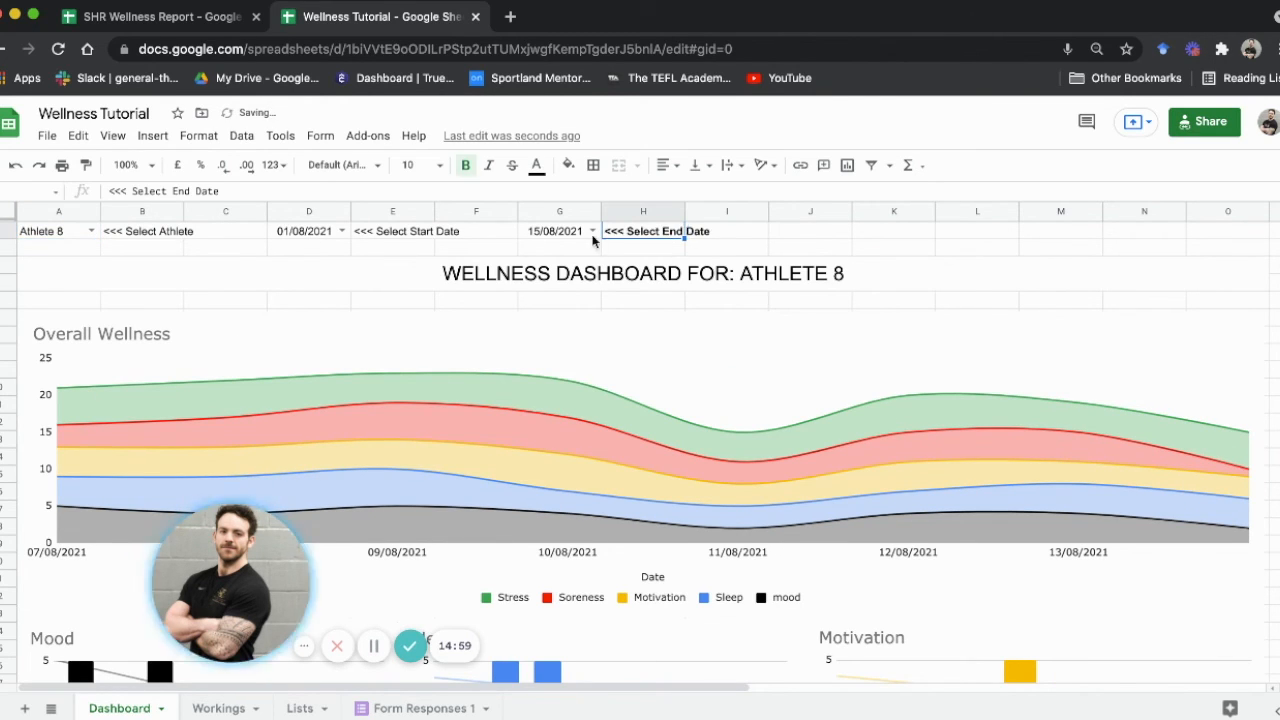
left_click(305, 231)
left_click(402, 234)
key("super+b")
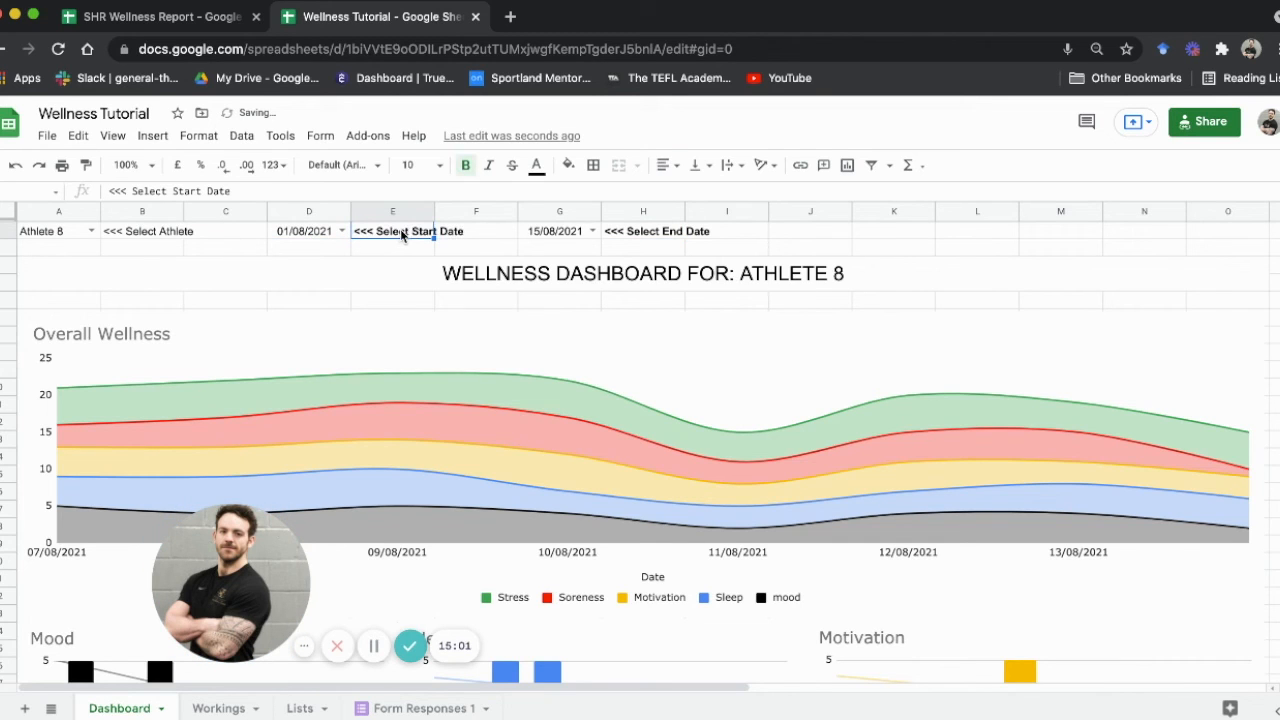
left_click(145, 231)
key("super+b")
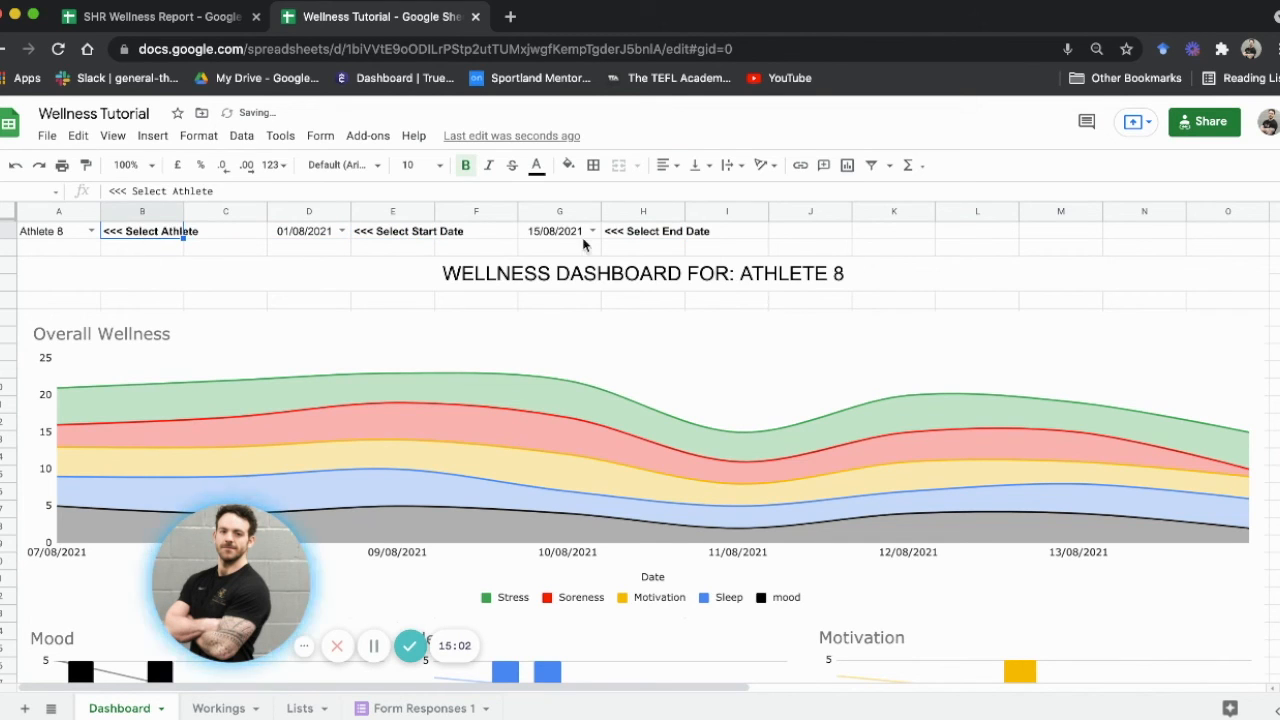
- Format the merged dashboard title with a black fill and bold white text
left_click(338, 285)
left_click(568, 165)
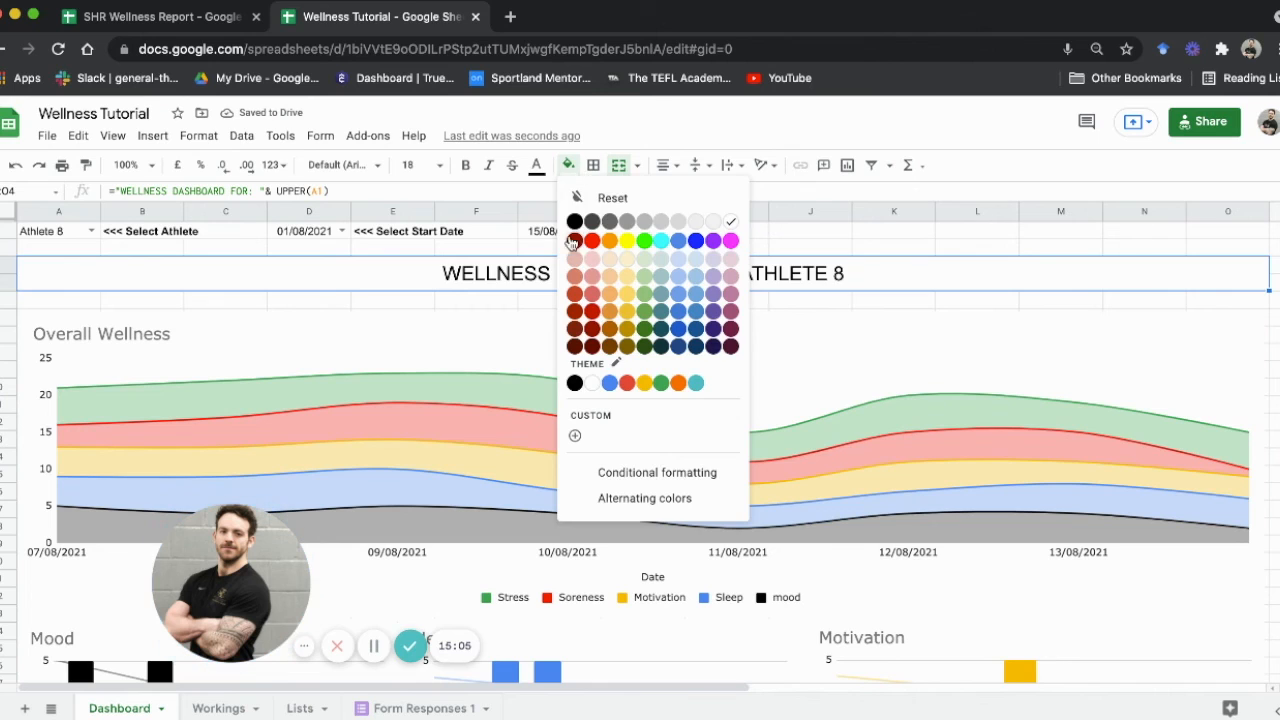
left_click(574, 221)
left_click(536, 165)
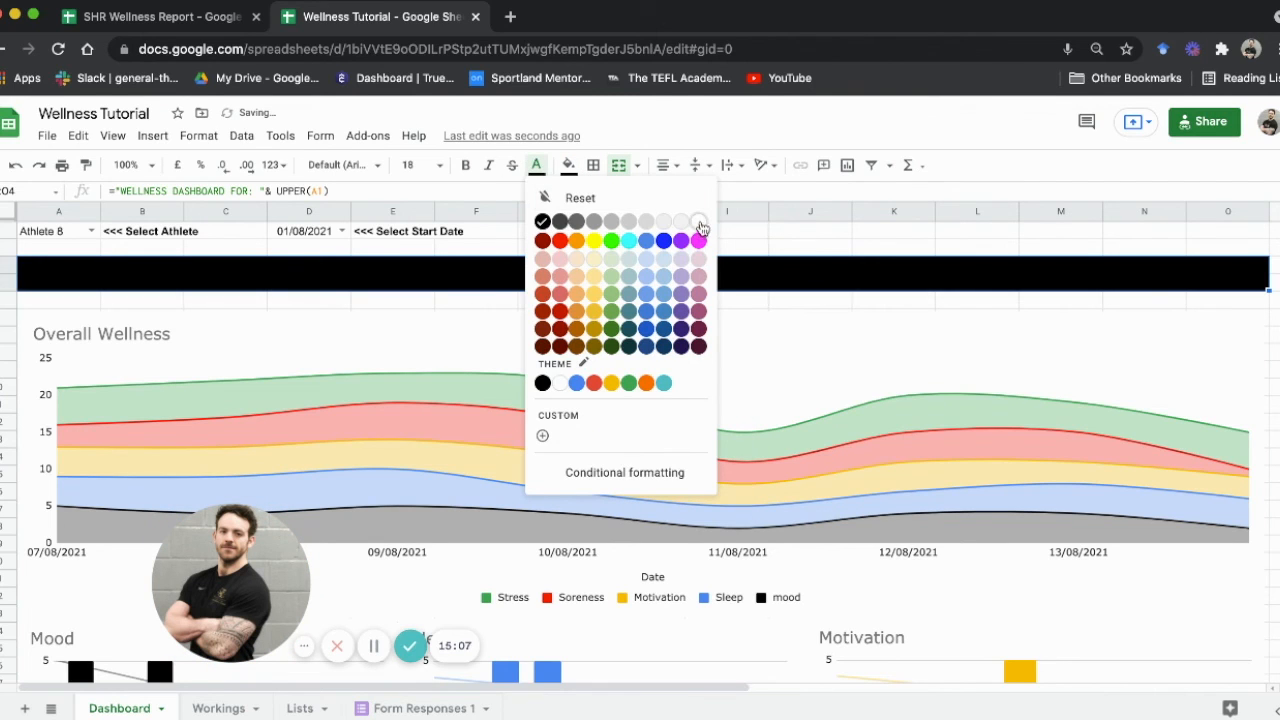
left_click(699, 222)
left_click(810, 238)
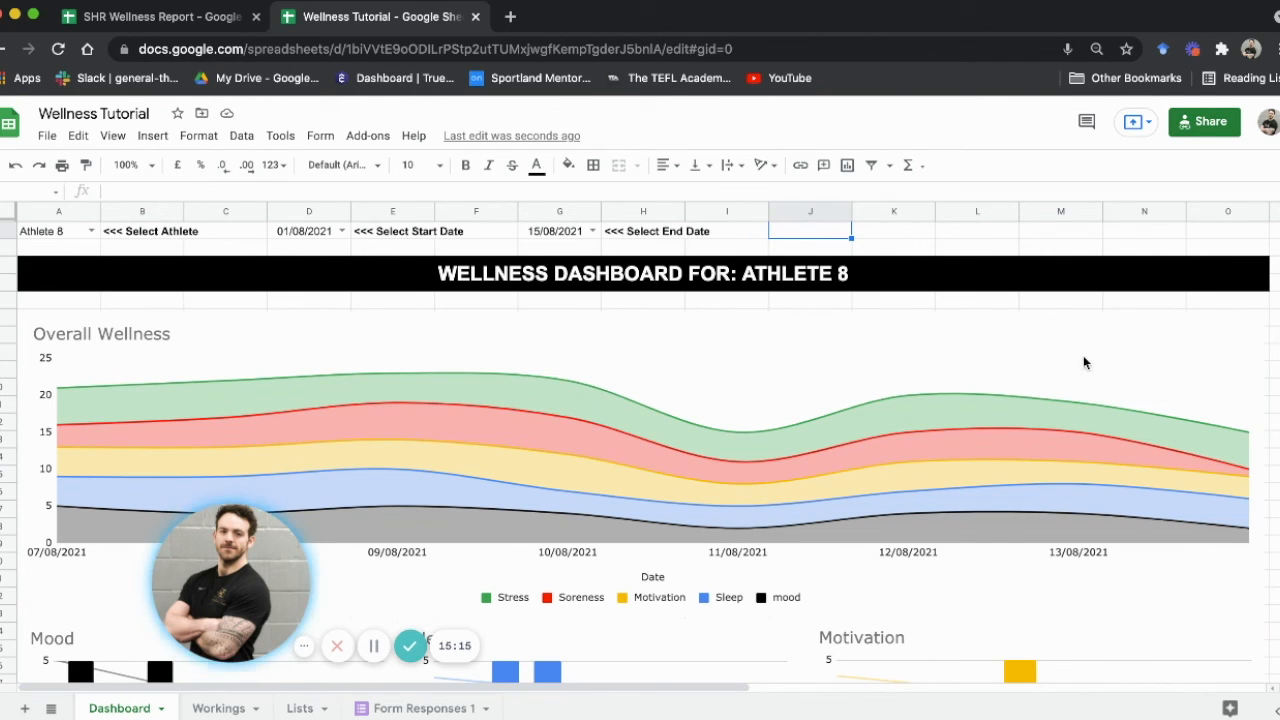
- Hide the gridlines on the Dashboard sheet and check how the charts look without them
left_click(112, 136)
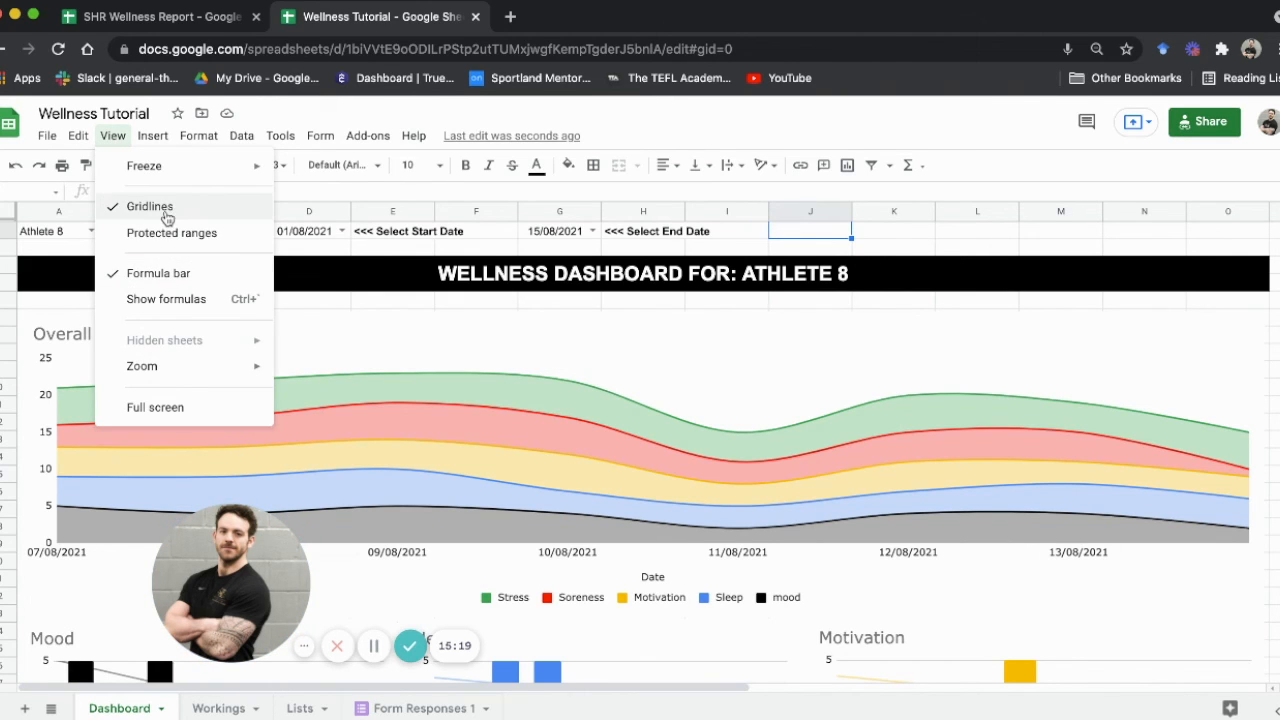
left_click(165, 208)
scroll(1069, 390, "down", 1)
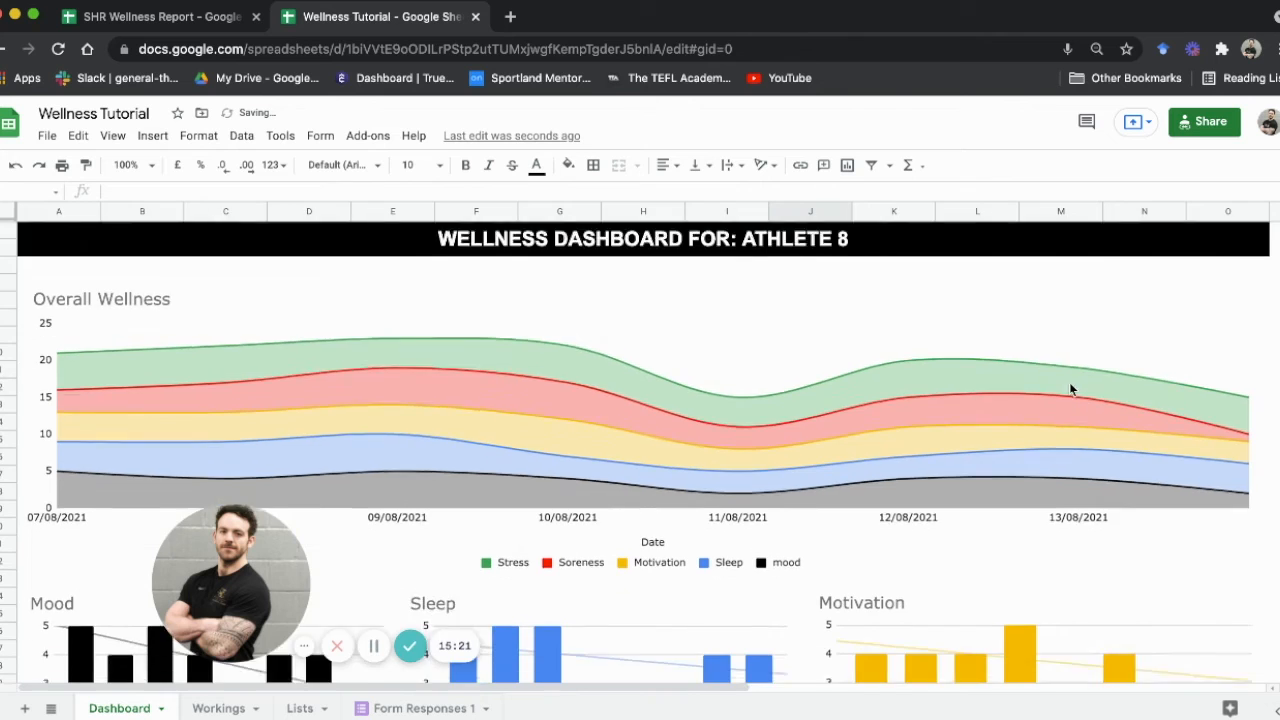
scroll(1069, 390, "down", 8)
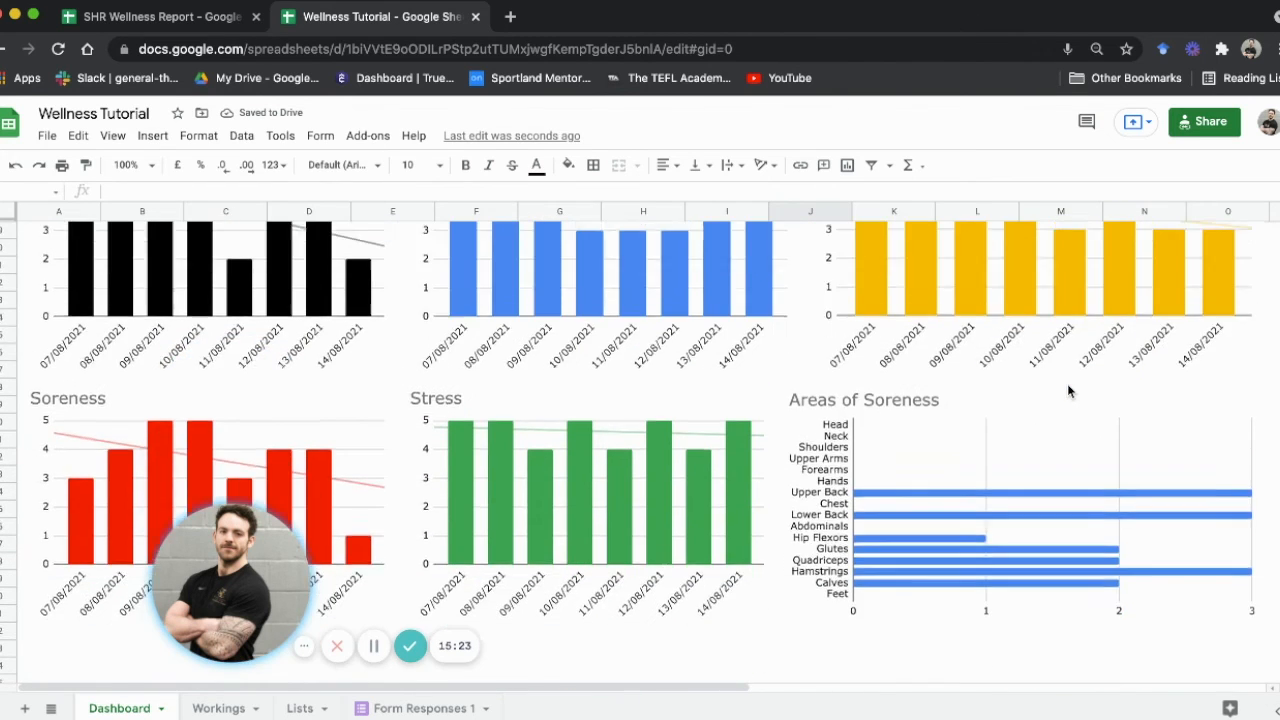
- Delete the unused columns P to Z beside the dashboard charts
scroll(1069, 390, "up", 10)
left_click_drag(719, 695, 1071, 651)
left_click_drag(726, 211, 1272, 211)
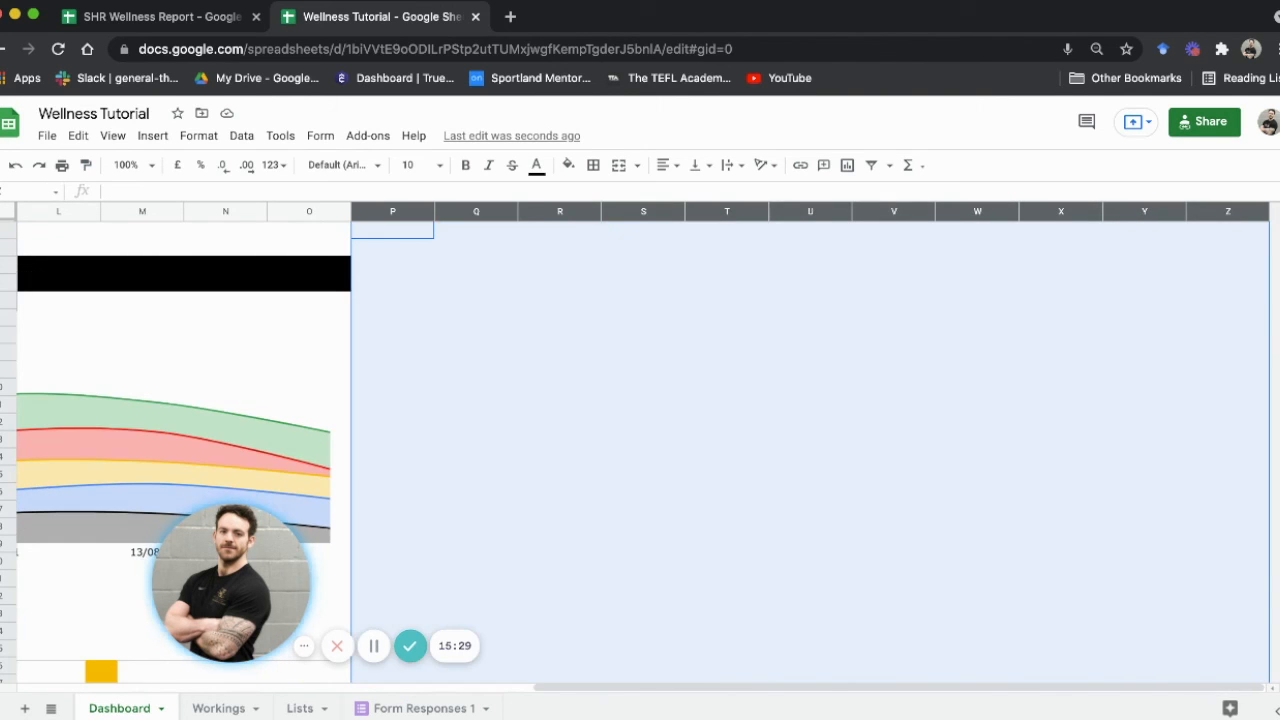
right_click(1040, 214)
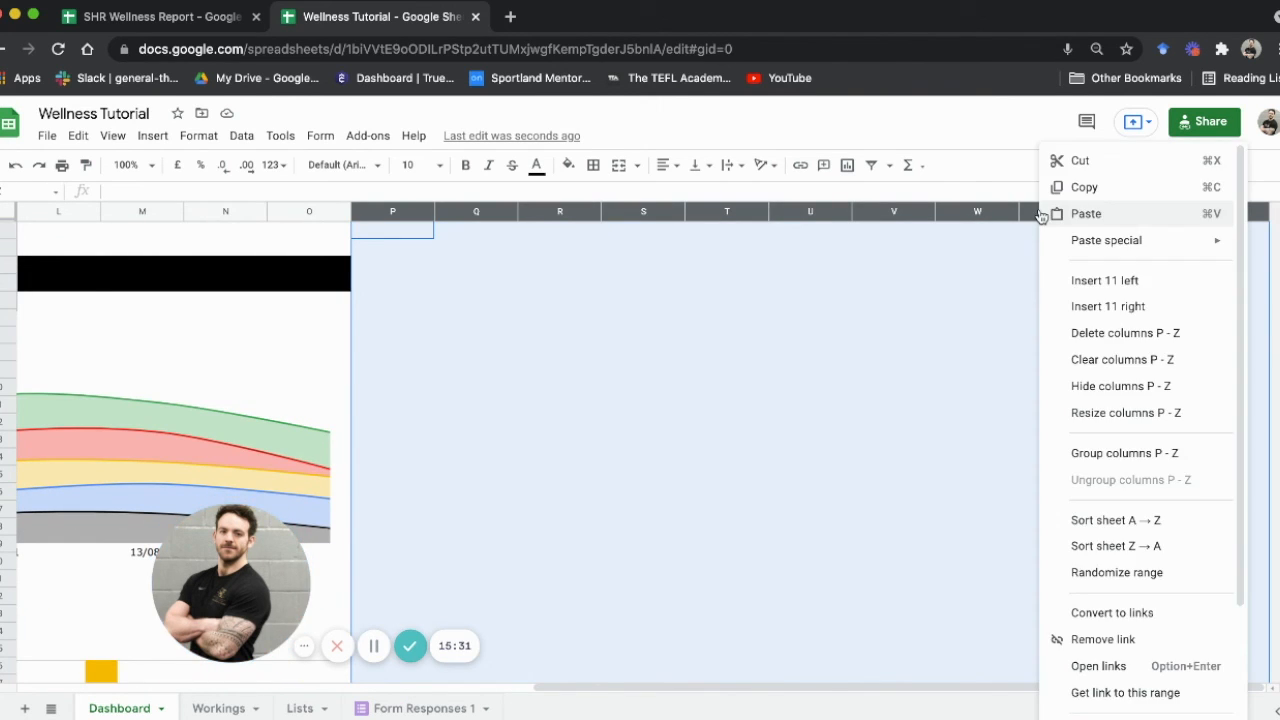
left_click(1160, 338)
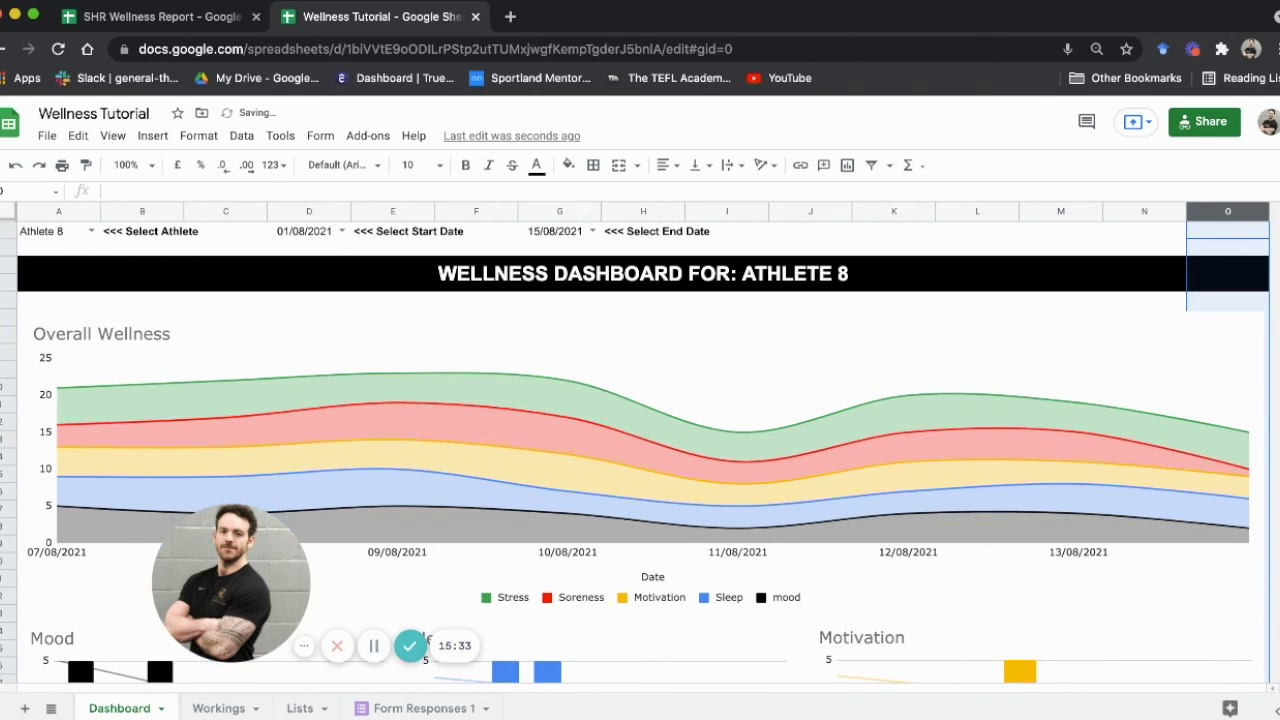
left_click(1144, 233)
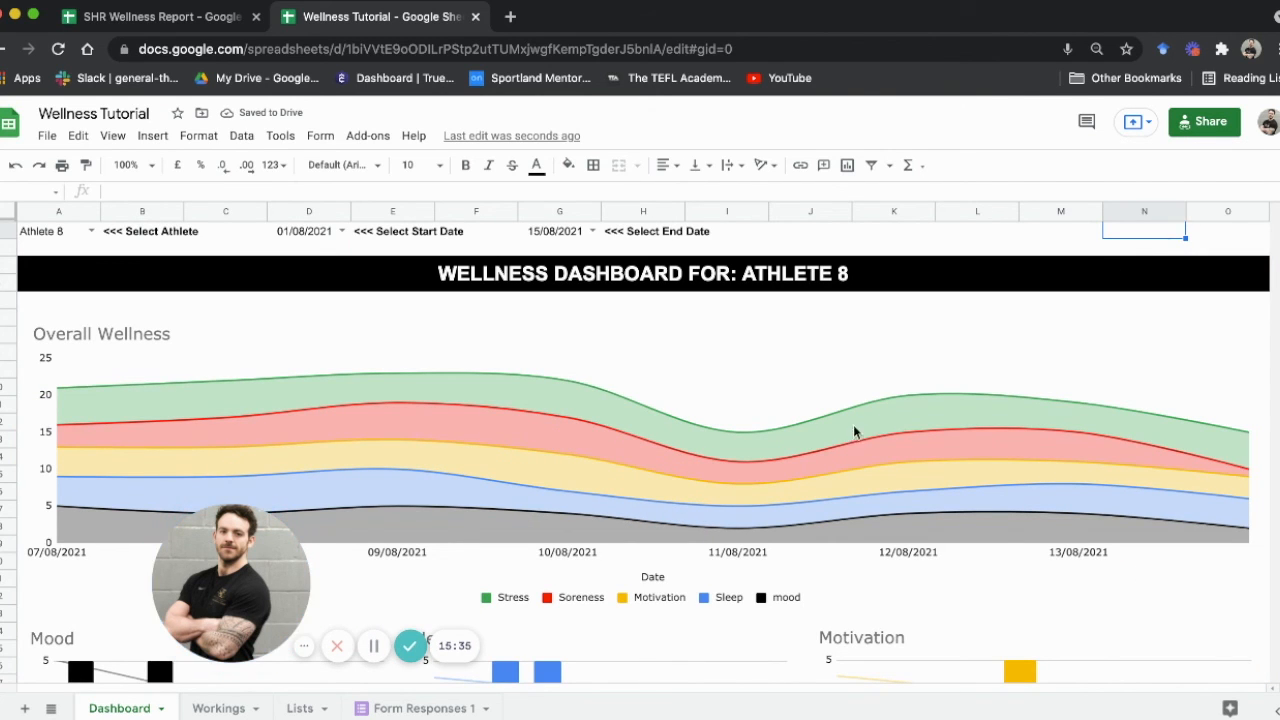
- Delete the empty rows 53 to 1003 below the dashboard charts
scroll(843, 424, "down", 3)
scroll(843, 424, "up", 3)
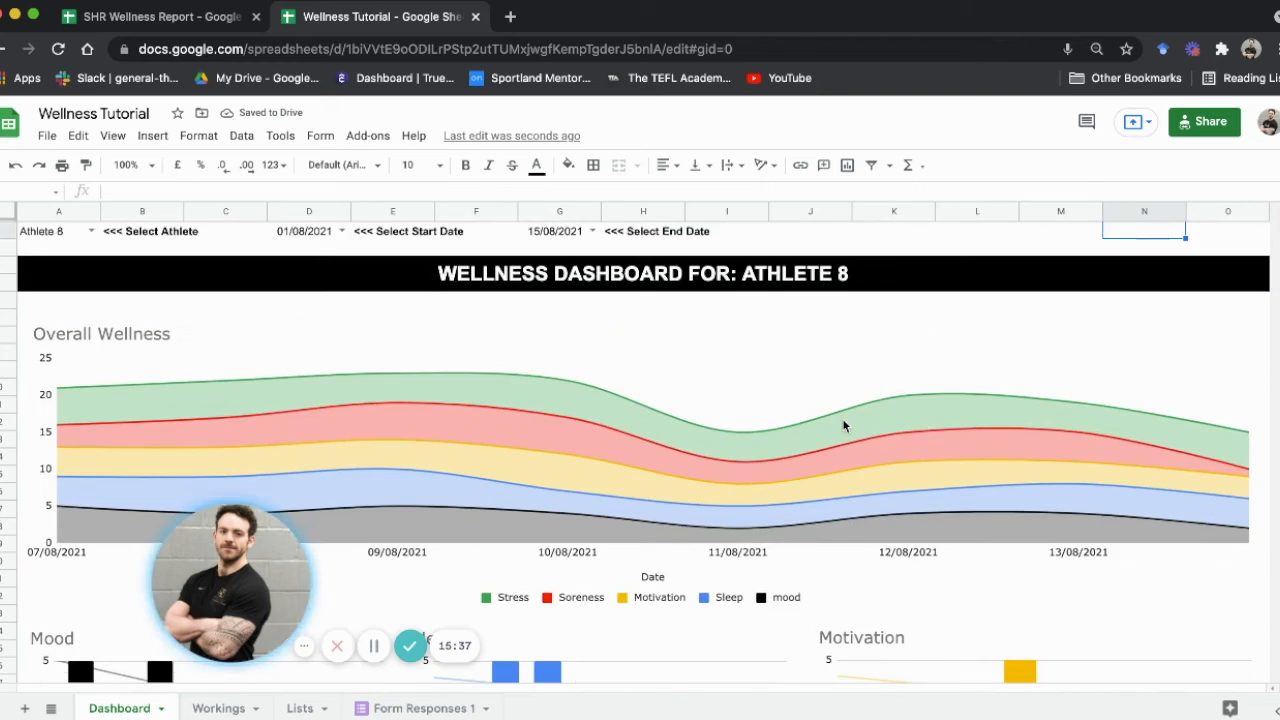
scroll(843, 424, "down", 5)
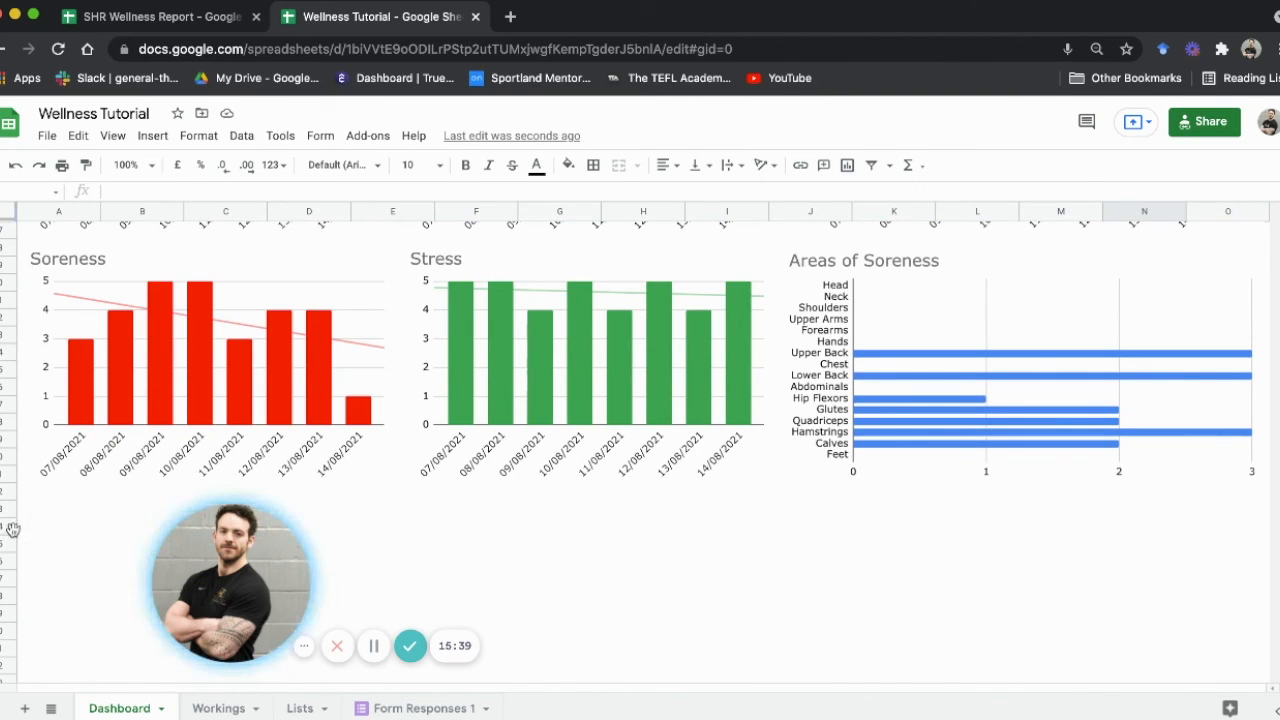
left_click(7, 512)
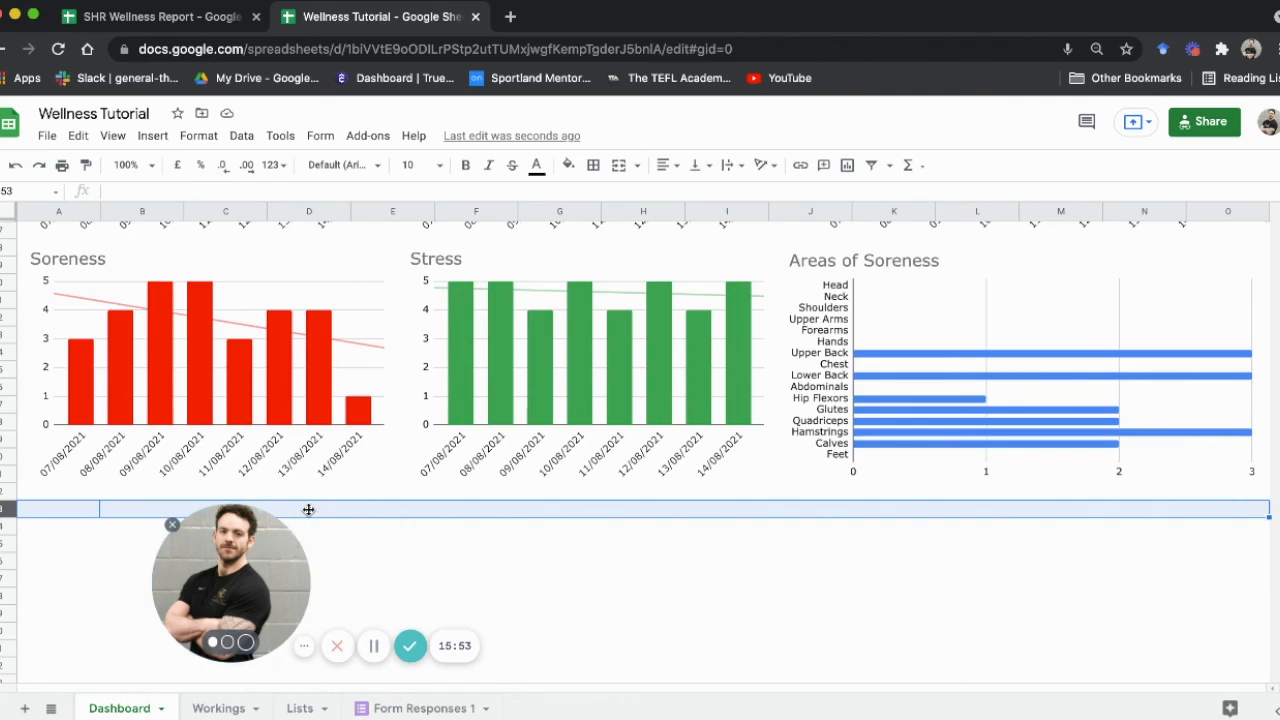
key("ctrl+shift+Down")
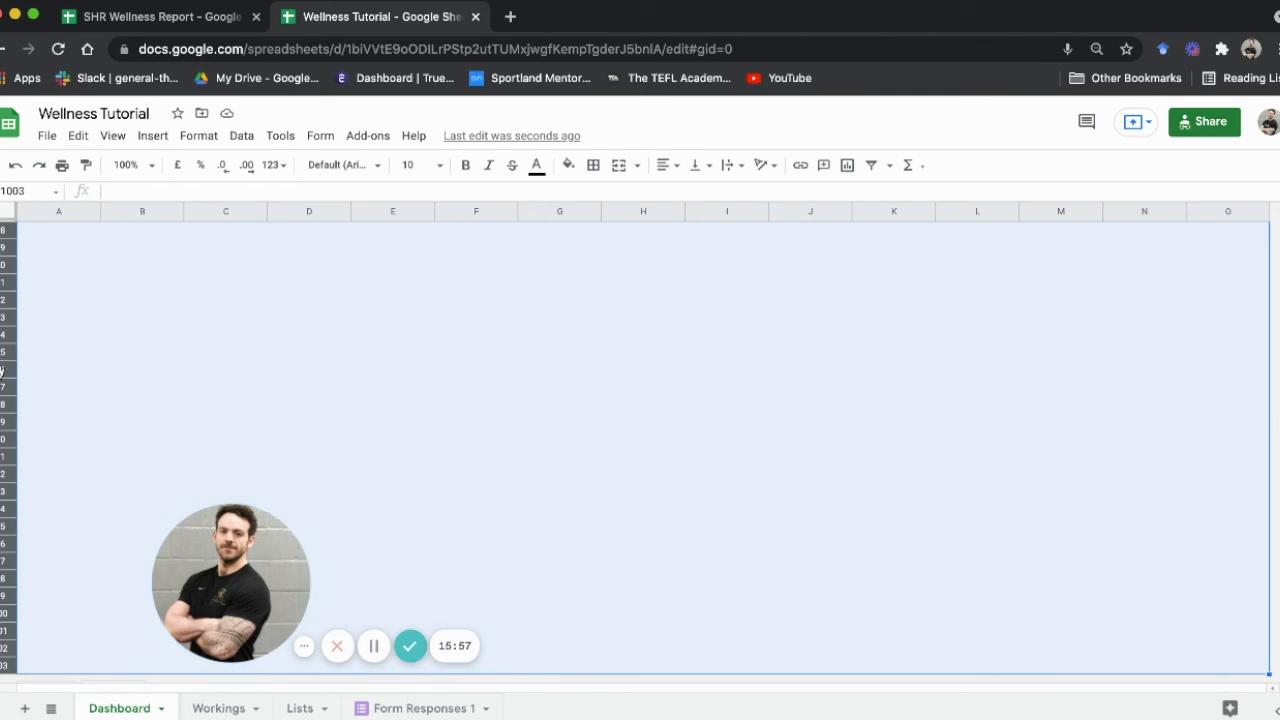
right_click(1, 371)
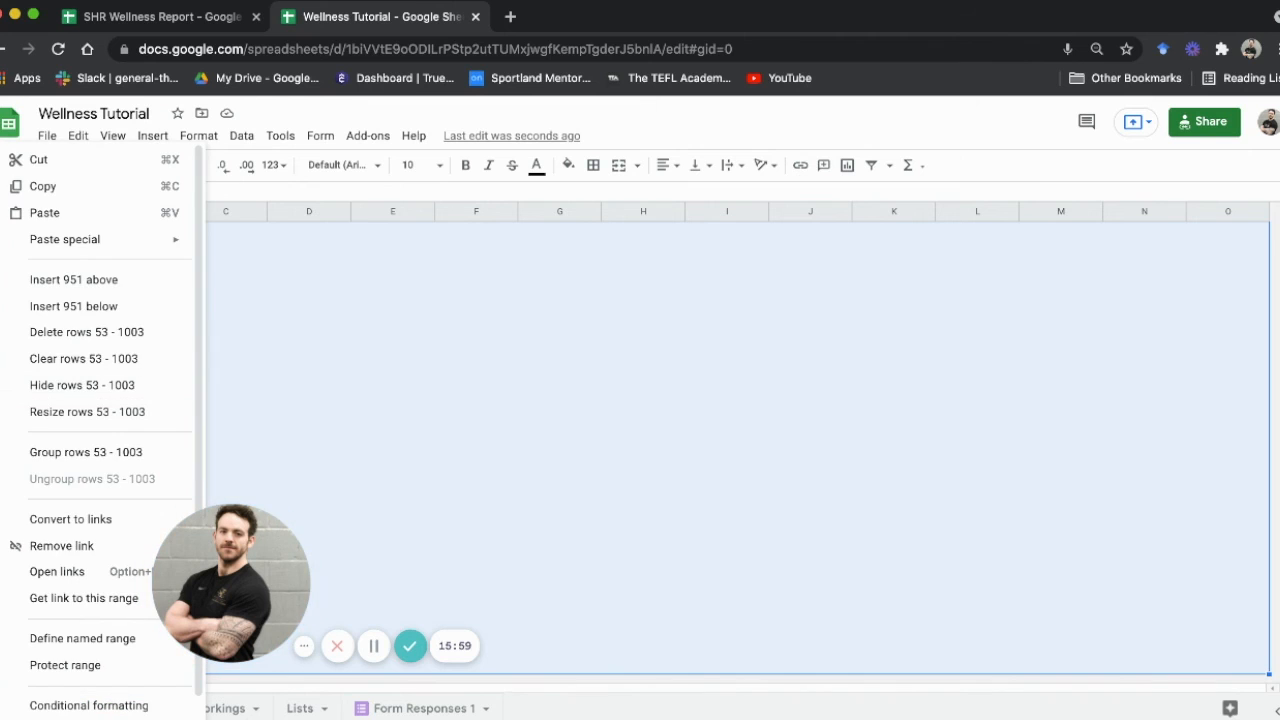
left_click(113, 334)
left_click(792, 630)
left_click(763, 629)
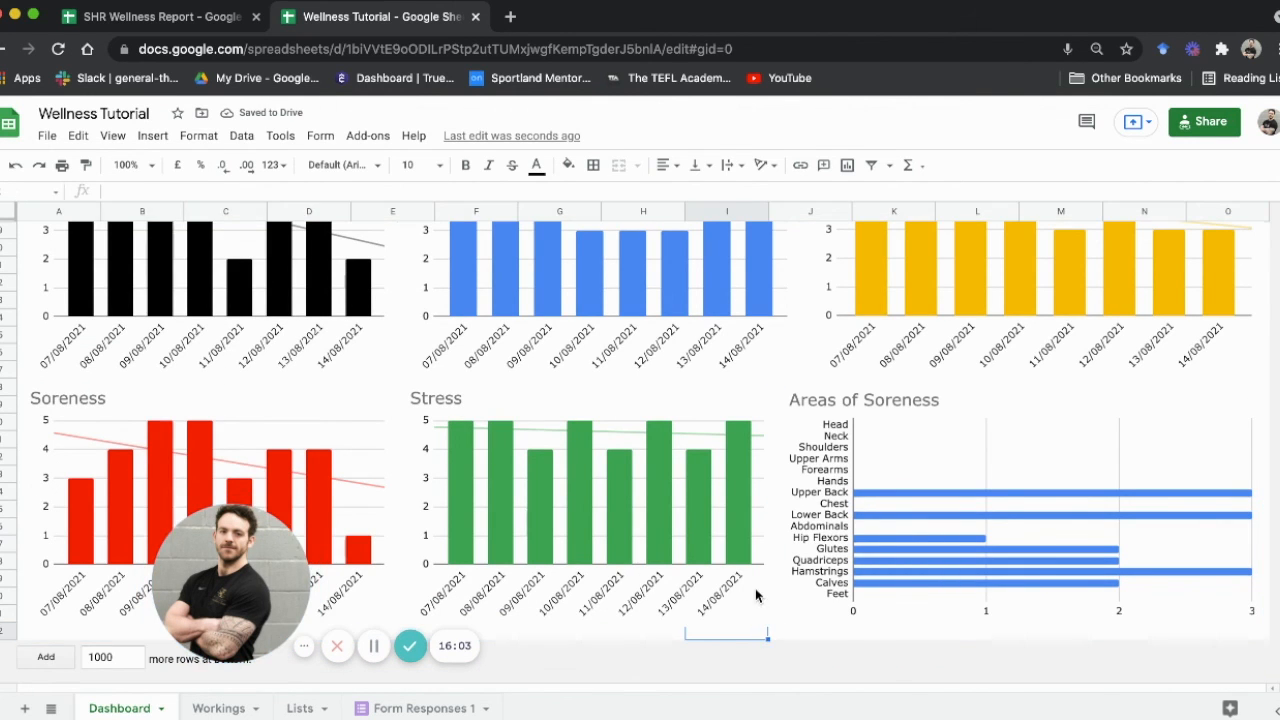
- Examine the layout of the trimmed dashboard, from the title and Overall Wellness chart down to the soreness charts
scroll(757, 592, "up", 5)
scroll(757, 594, "down", 6)
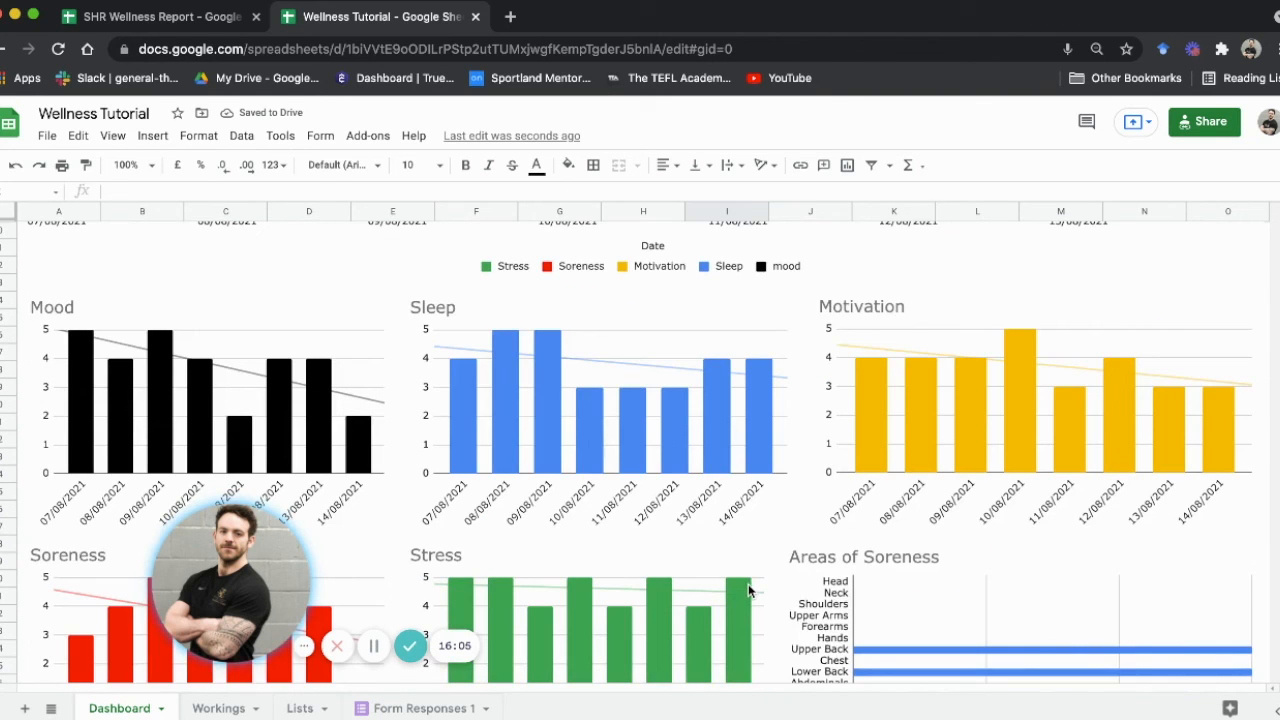
scroll(740, 580, "up", 6)
scroll(735, 566, "down", 6)
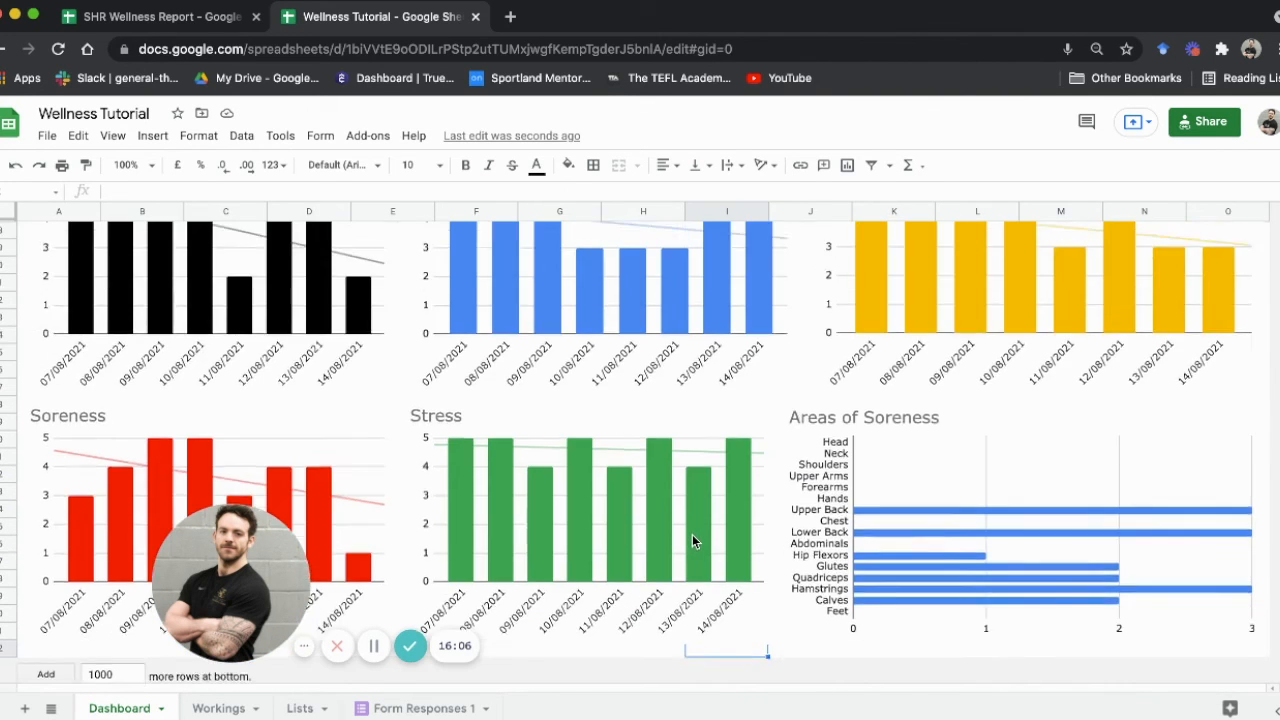
scroll(692, 534, "up", 6)
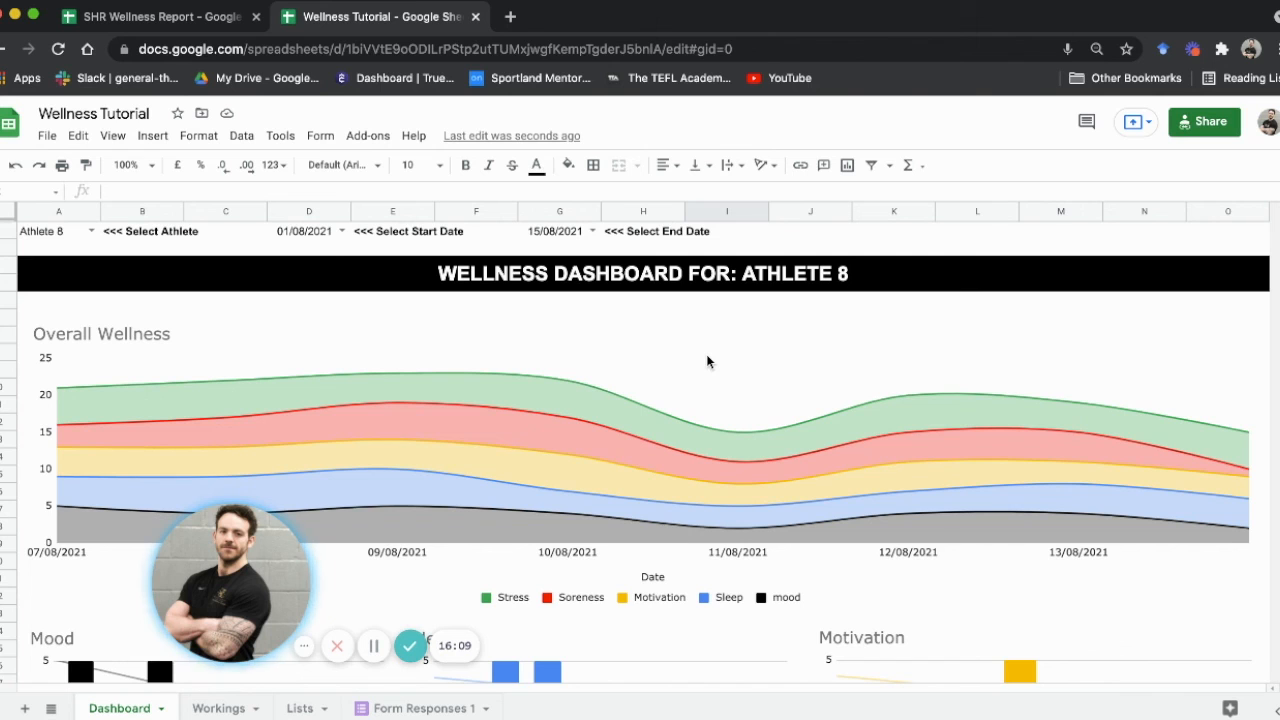
scroll(707, 362, "down", 6)
scroll(705, 366, "up", 6)
- Set the dashboard's end date to 26/09/2021 and check how the charts respond to the longer period
left_click(592, 231)
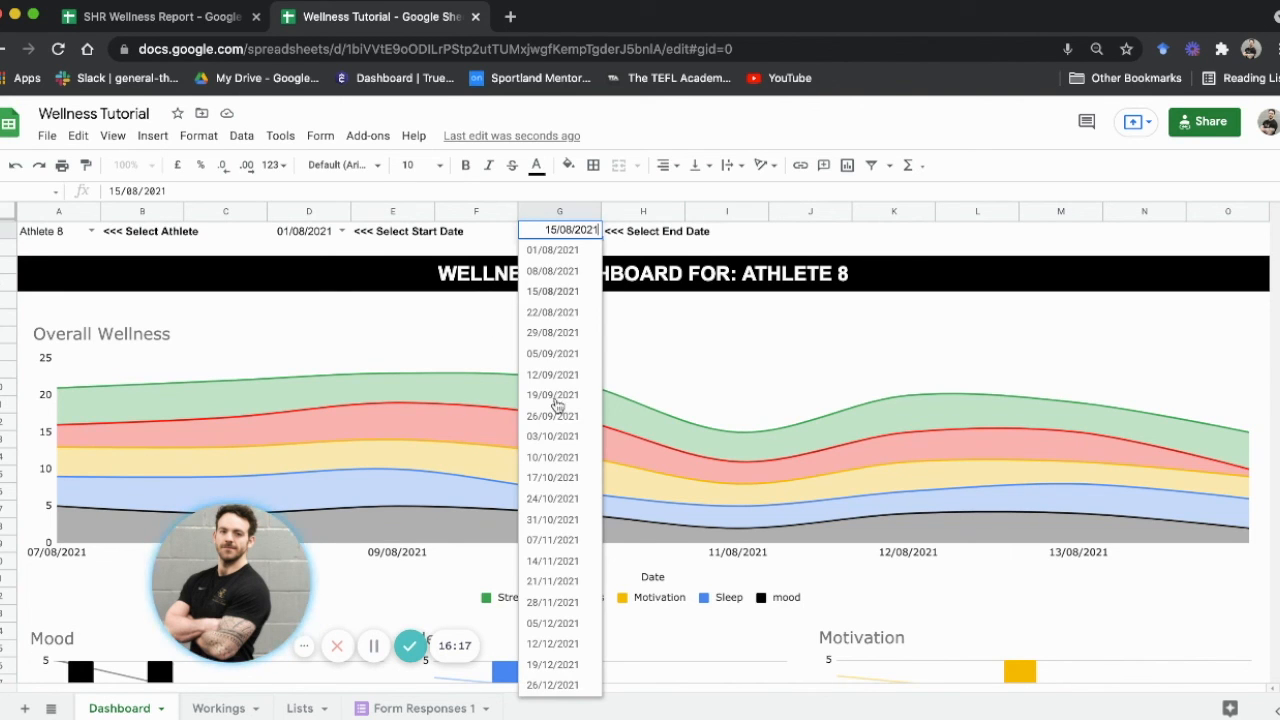
left_click(556, 417)
scroll(600, 390, "down", 10)
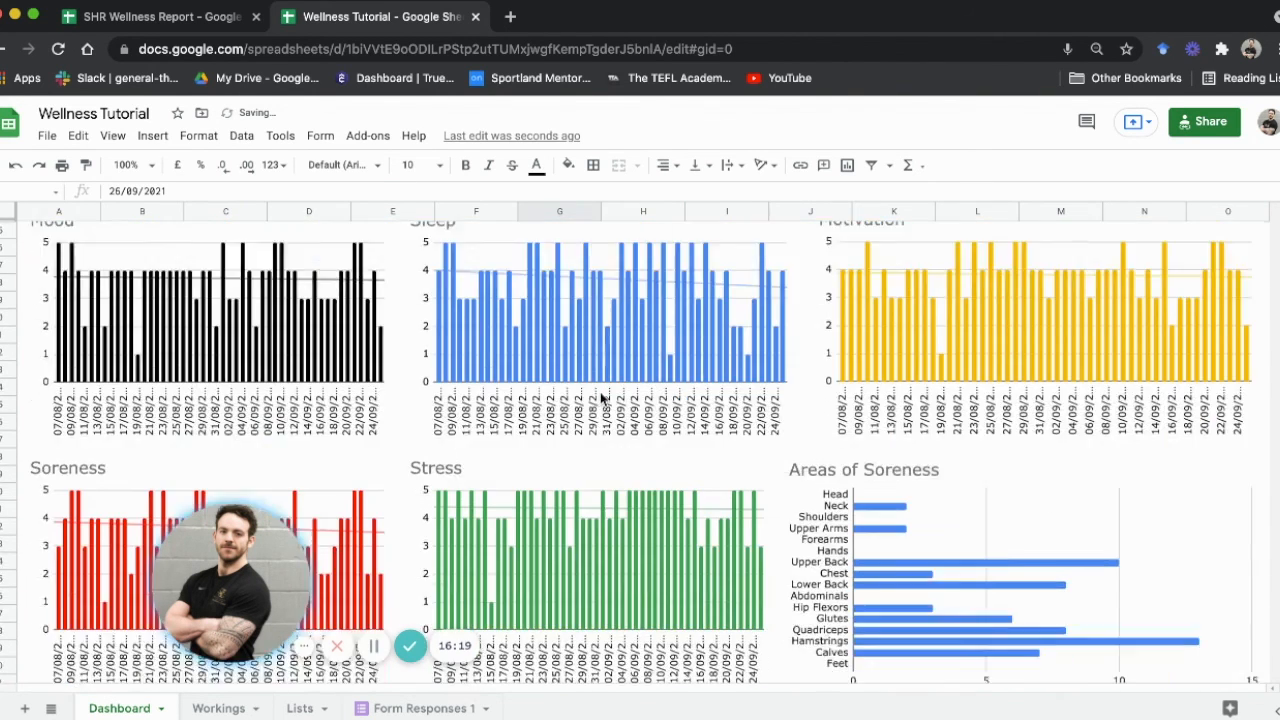
scroll(600, 390, "up", 10)
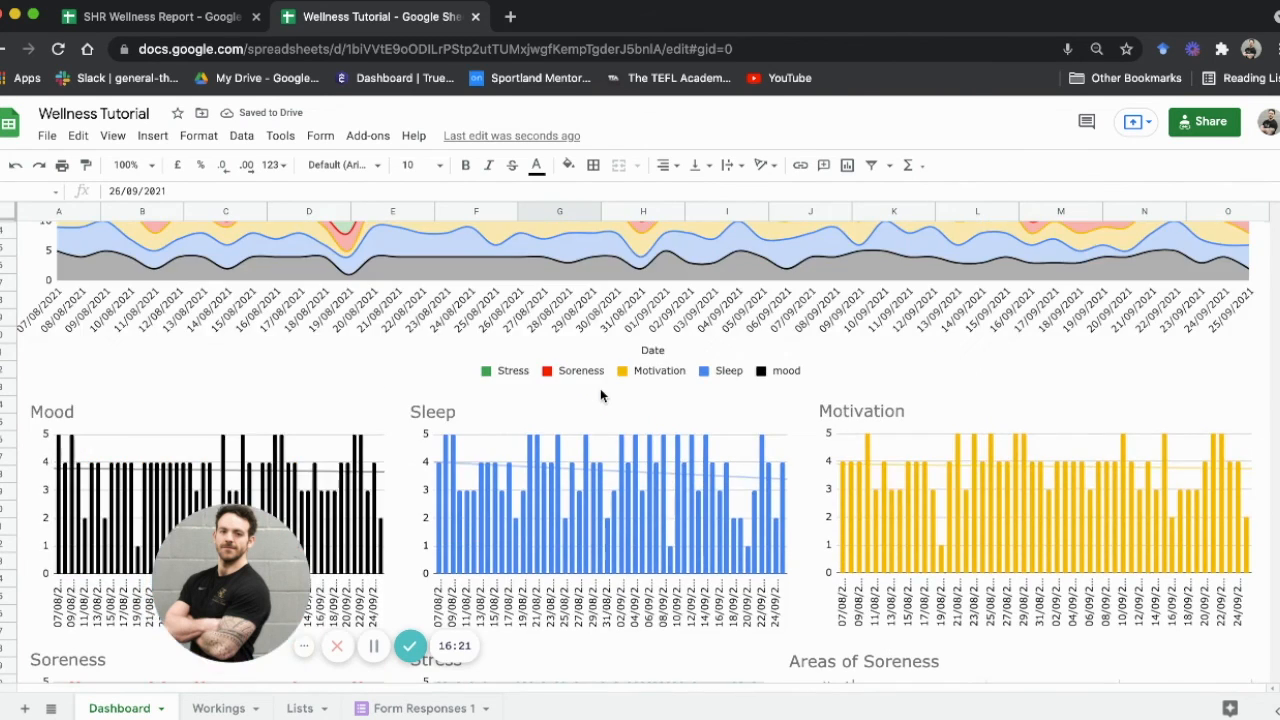